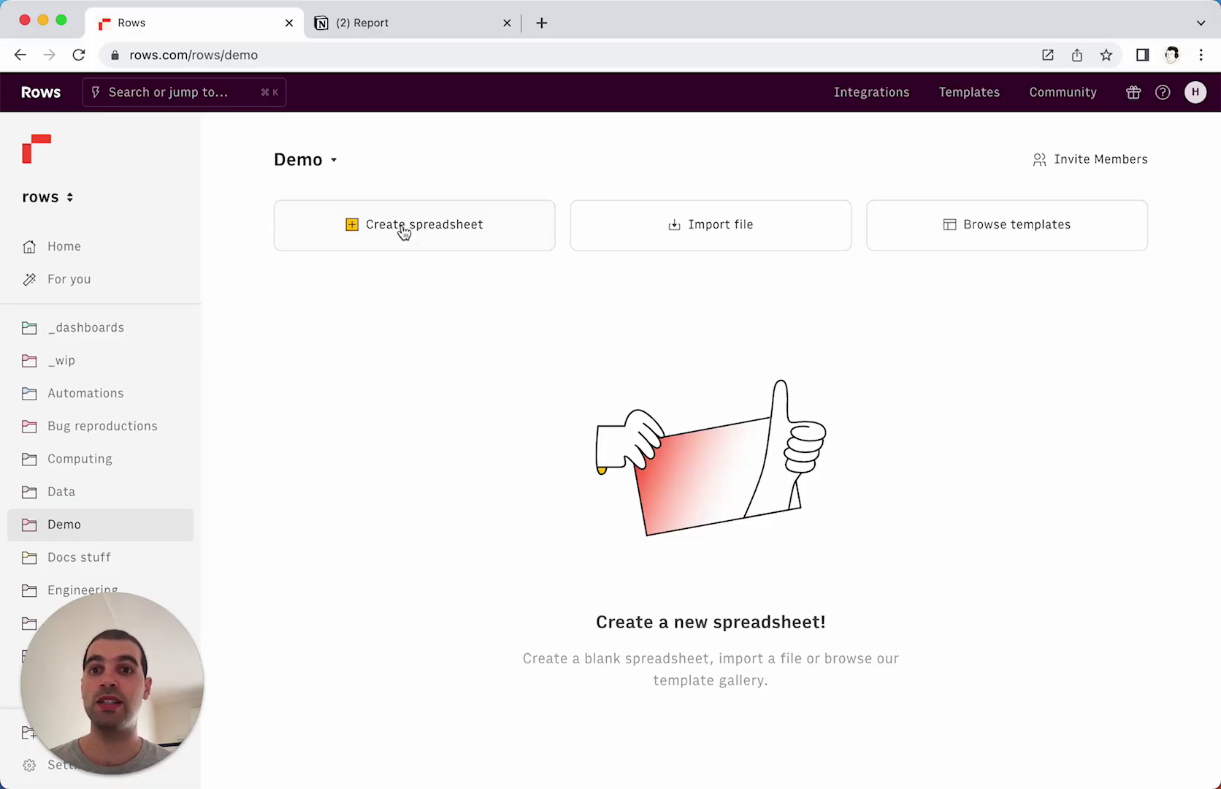
Create a new blank spreadsheet in the Demo folder
{"action": "left_click", "coordinate": [673, 228]}
{"action": "left_click", "coordinate": [866, 245]}
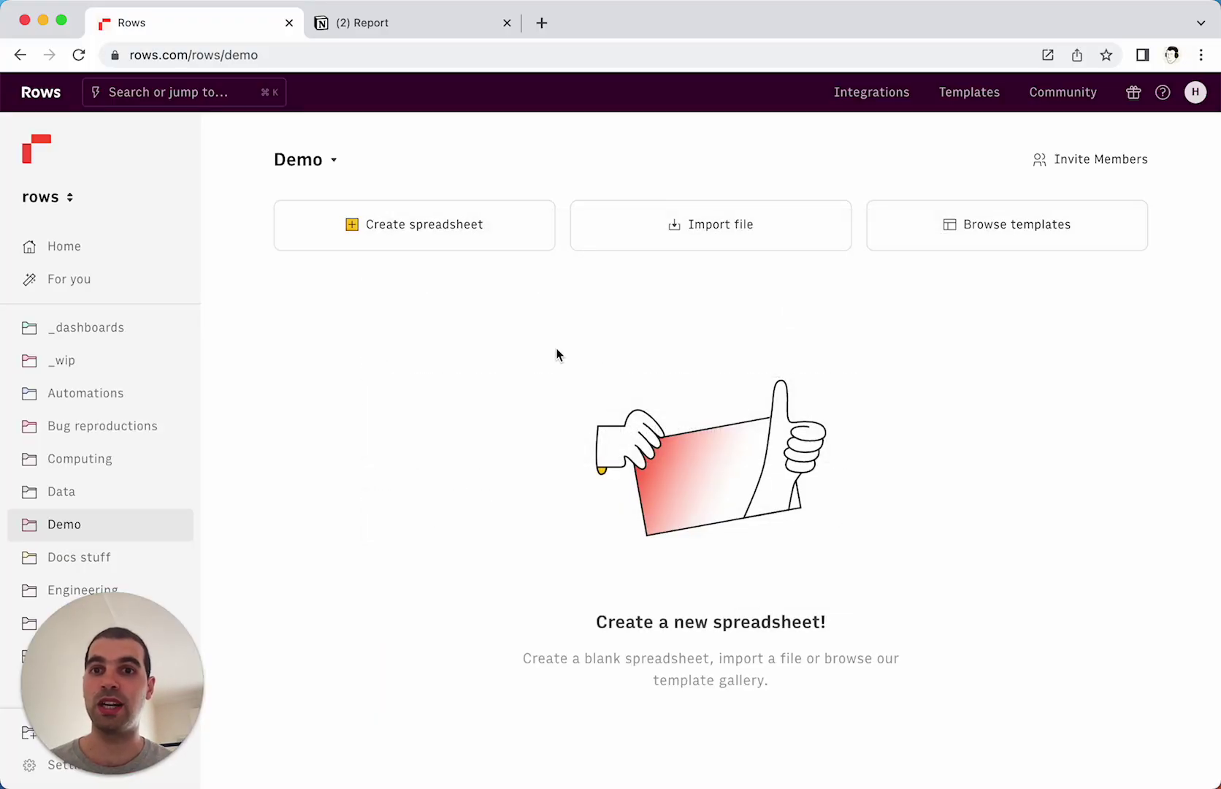
{"action": "left_click", "coordinate": [411, 239]}
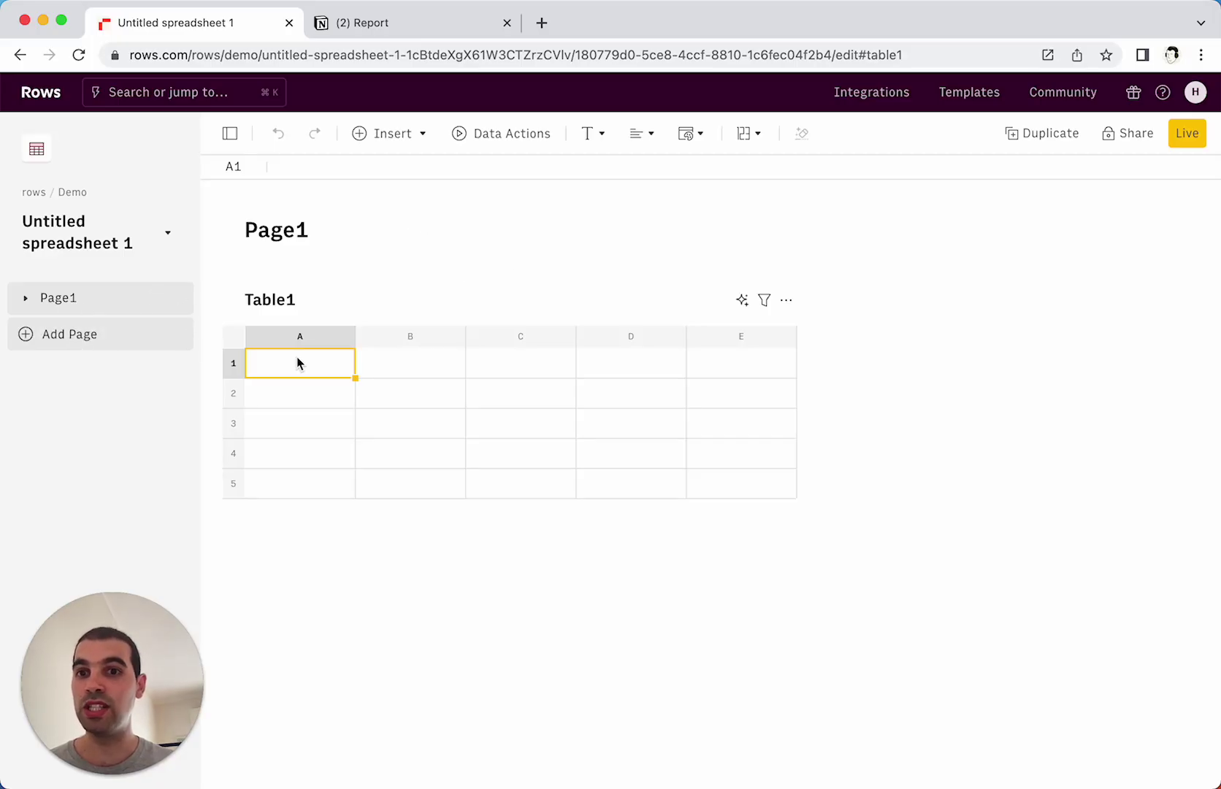
Insert a second table, Table2, then delete it so only Table1 remains
{"action": "left_click", "coordinate": [393, 136]}
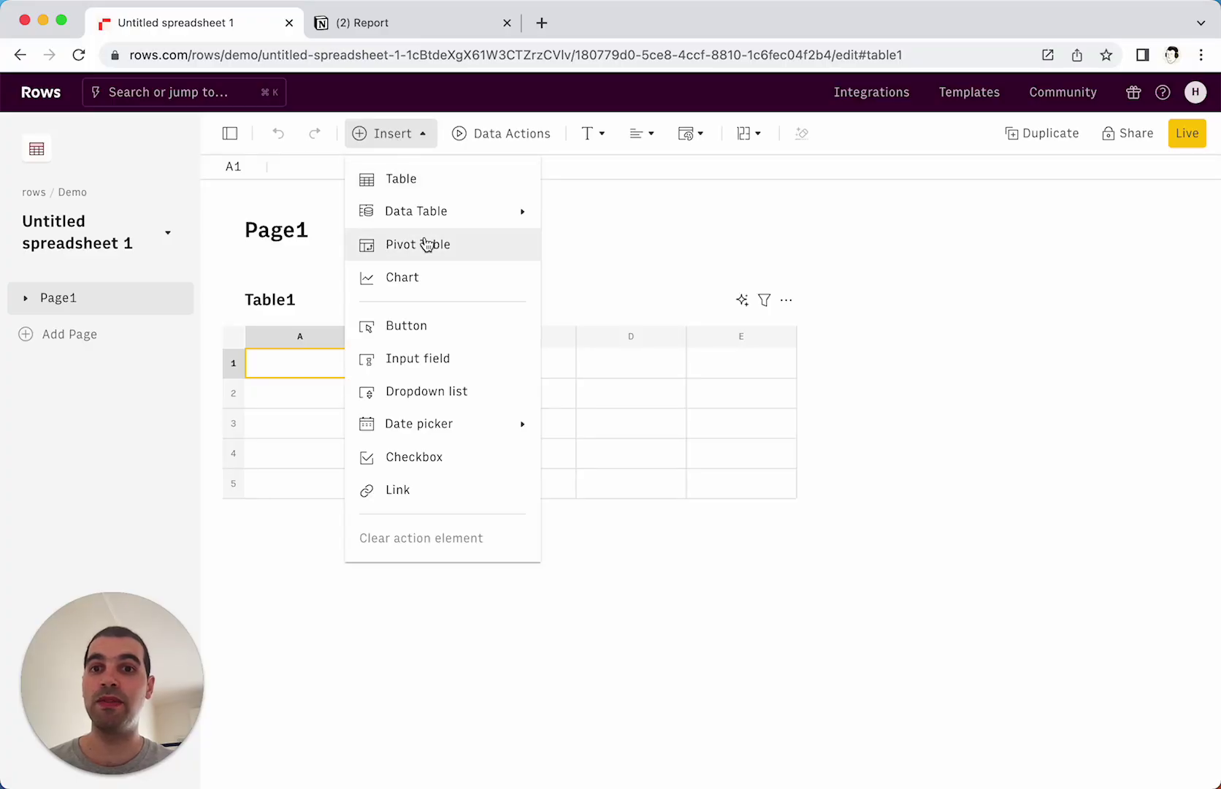
{"action": "left_click", "coordinate": [401, 179]}
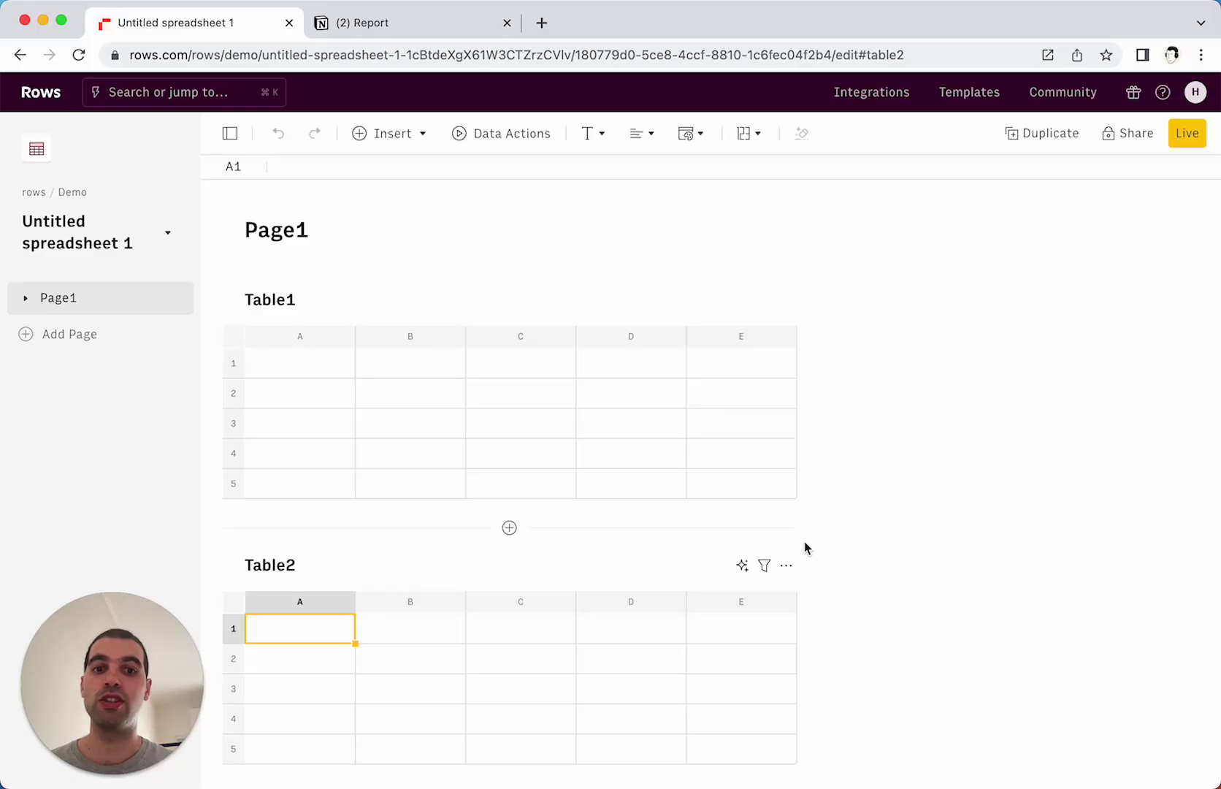
{"action": "left_click", "coordinate": [786, 565]}
{"action": "left_click", "coordinate": [829, 747]}
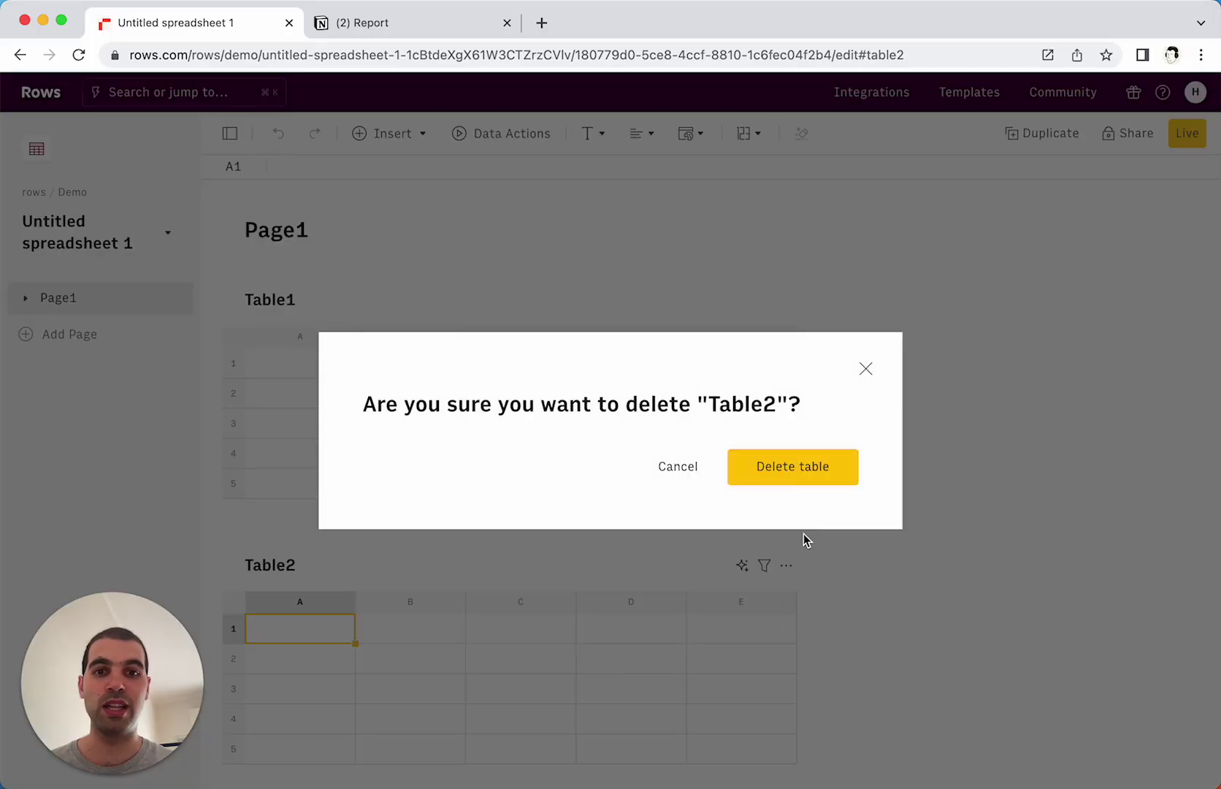
{"action": "left_click", "coordinate": [788, 475]}
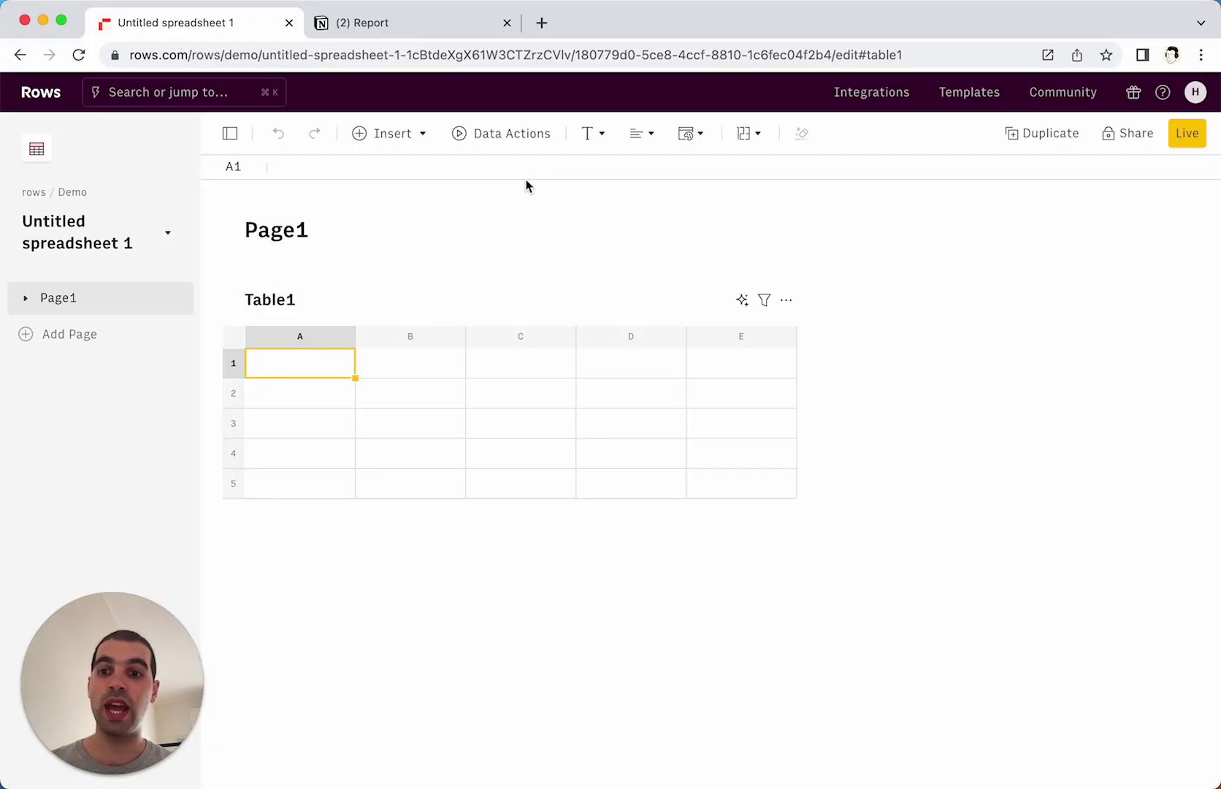
Import data through the BigQuery integration using its Imports a table option
{"action": "left_click", "coordinate": [496, 139]}
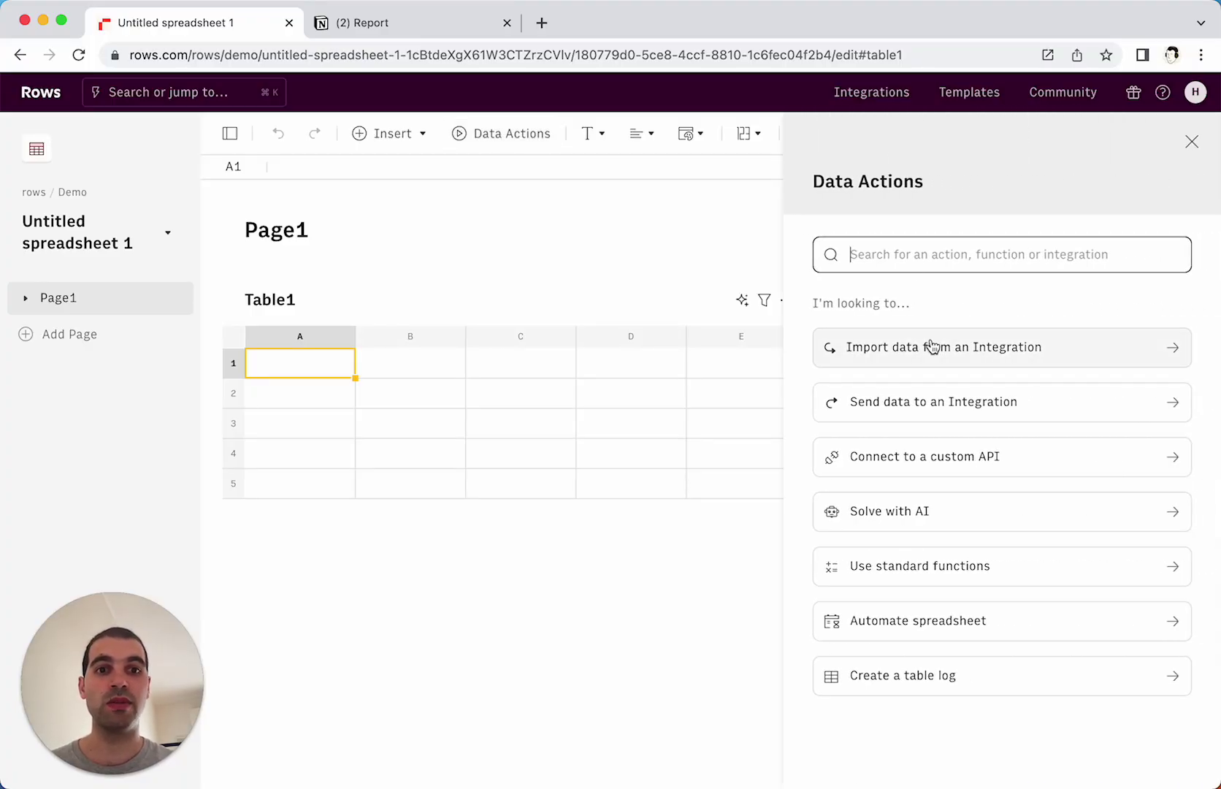
{"action": "left_click", "coordinate": [932, 346]}
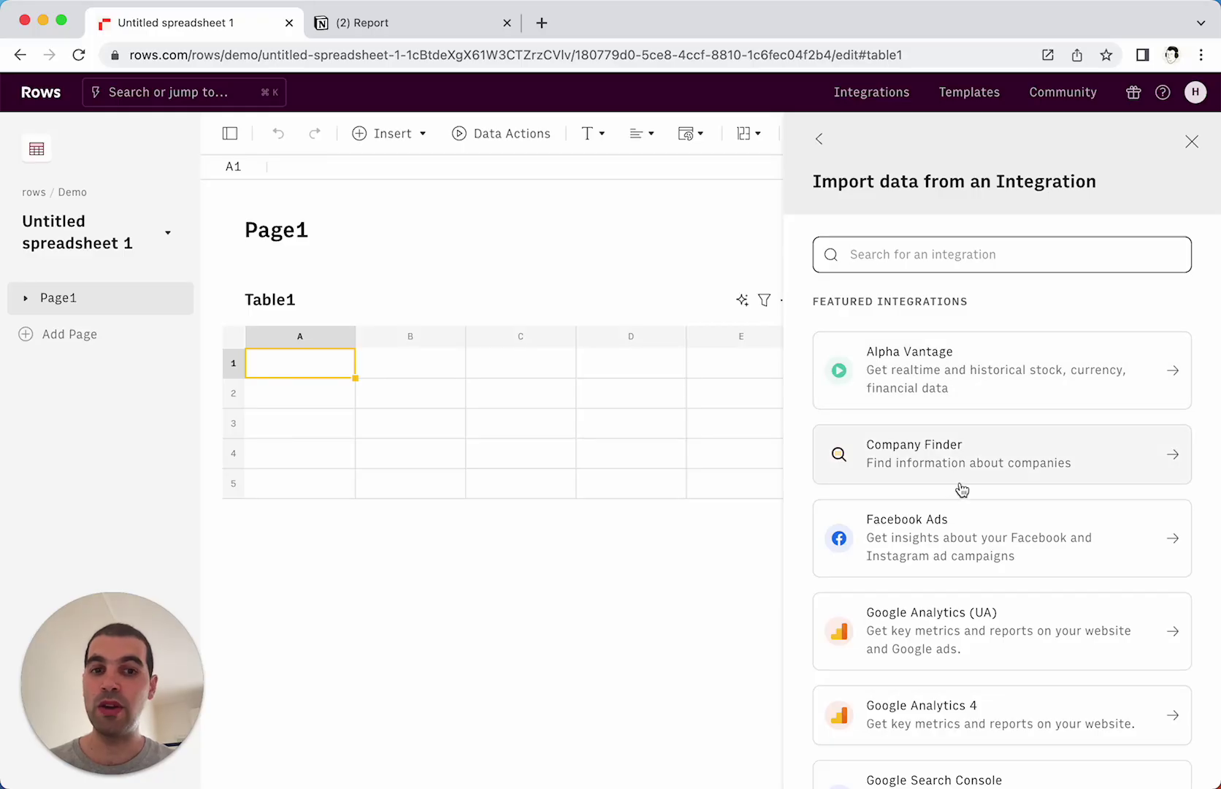
{"action": "scroll", "coordinate": [962, 490], "scroll_direction": "down", "scroll_amount": 6}
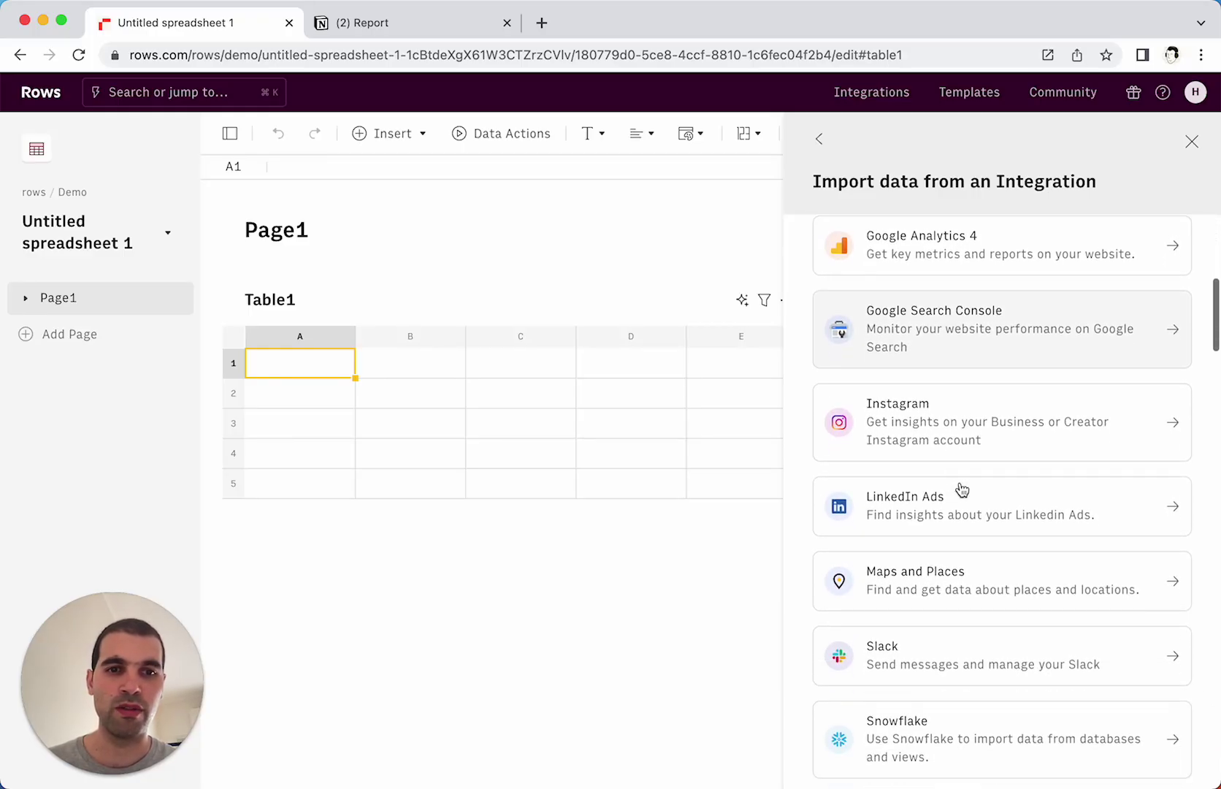
{"action": "scroll", "coordinate": [962, 490], "scroll_direction": "up", "scroll_amount": 6}
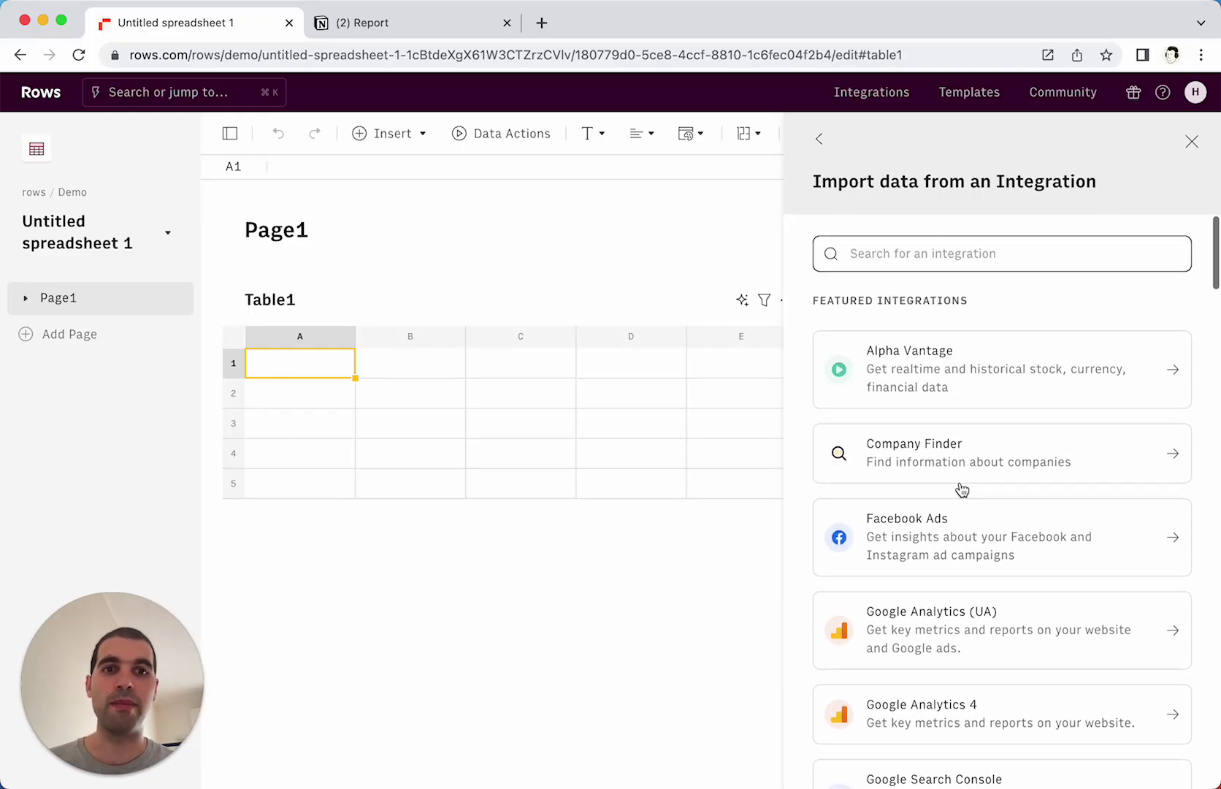
{"action": "type", "text": "bigu"}
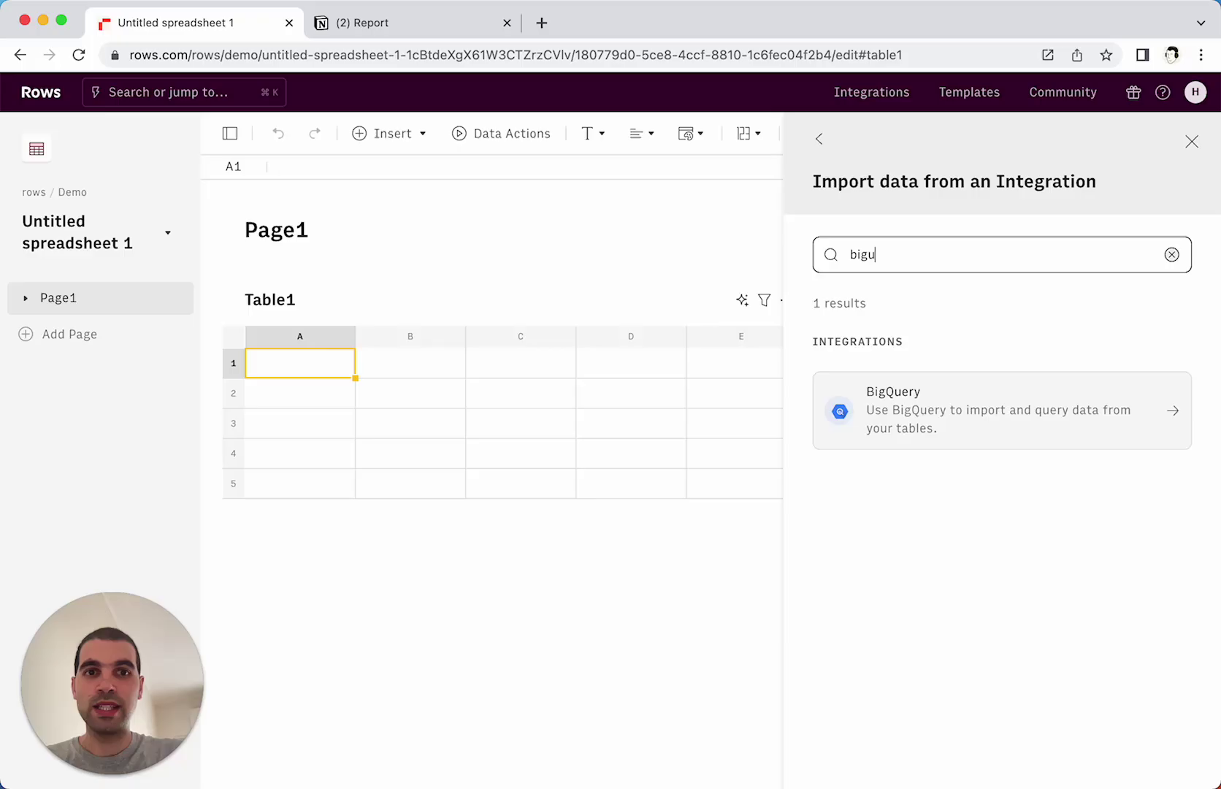
{"action": "key", "text": "BackSpace"}
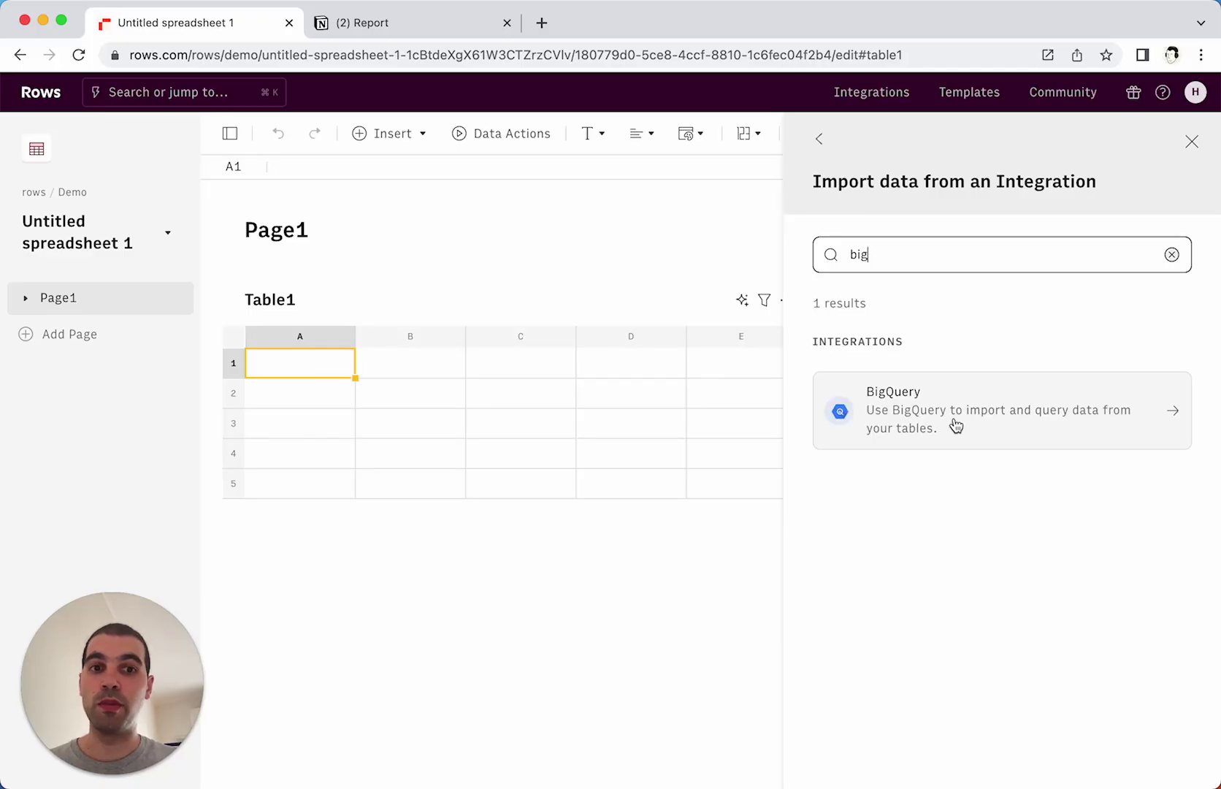
{"action": "left_click", "coordinate": [949, 424]}
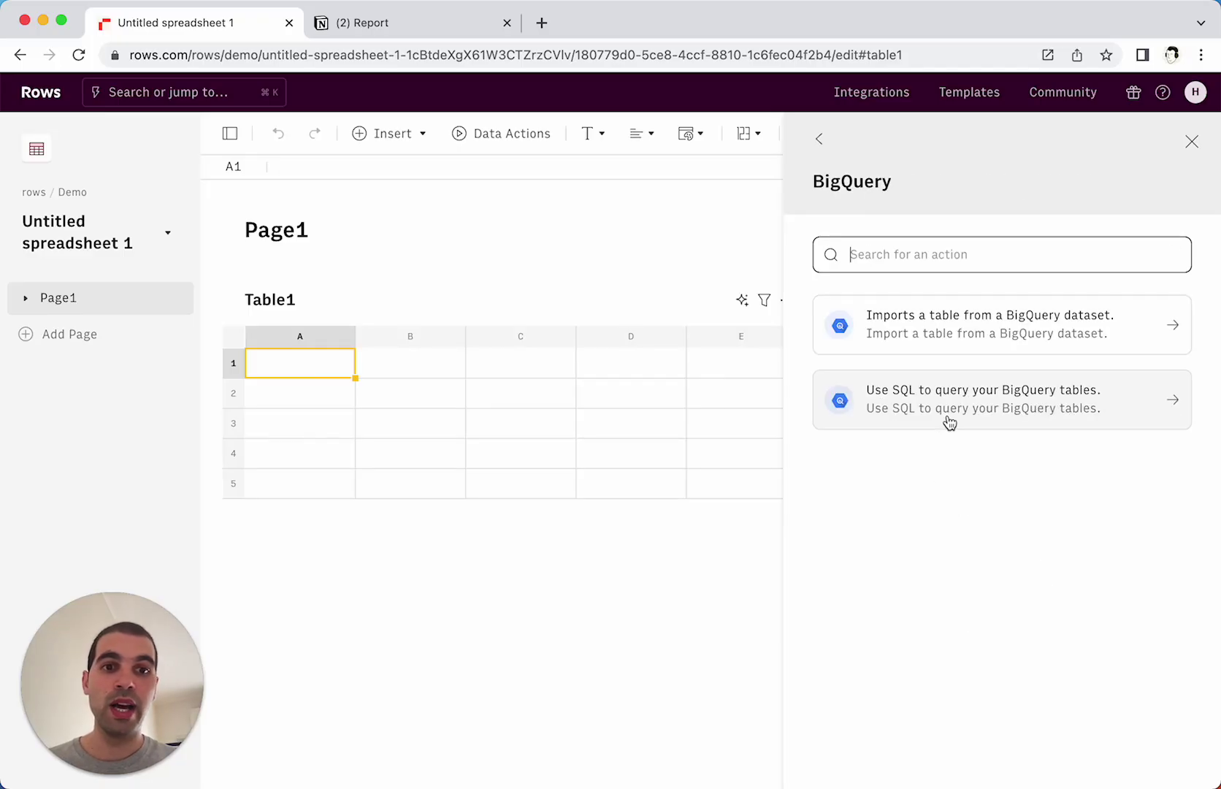
{"action": "left_click", "coordinate": [934, 339]}
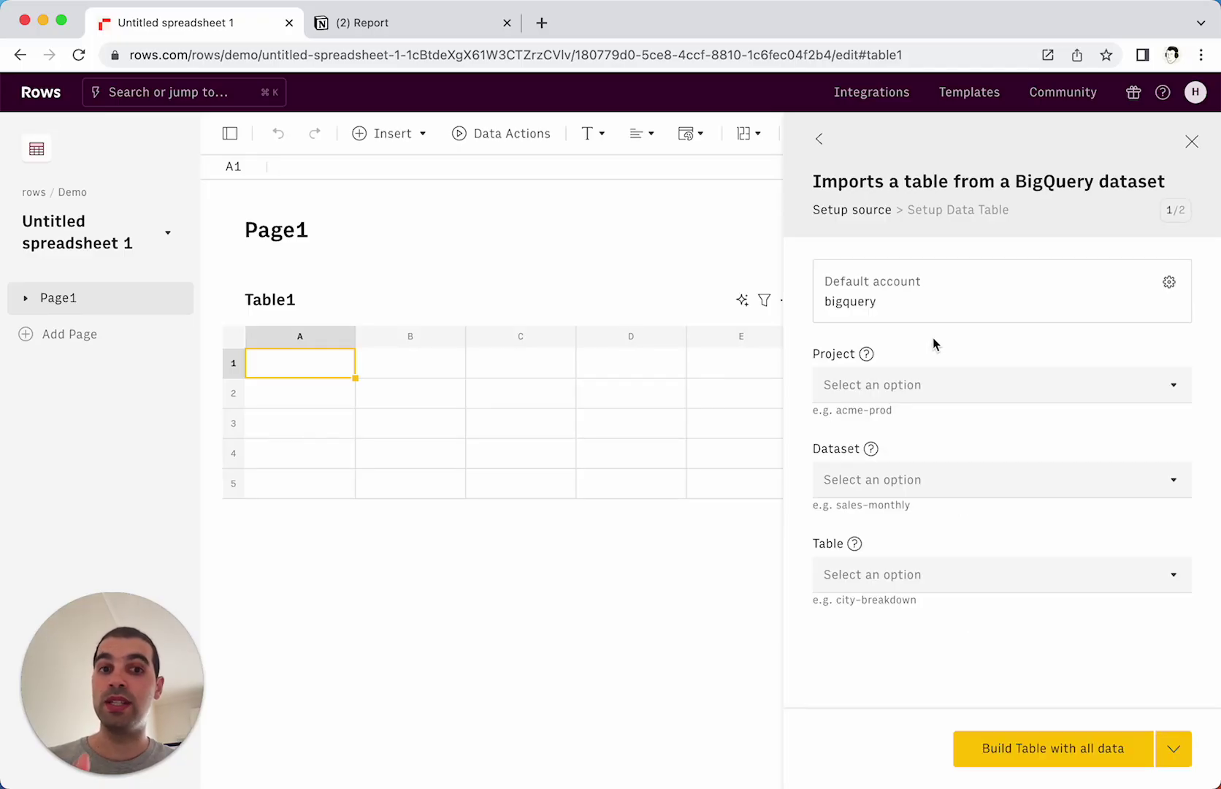
Choose project Rows BI -platform -prod, dataset public_demo and table marketing_campaign
{"action": "left_click", "coordinate": [941, 383]}
{"action": "type", "text": "dash"}
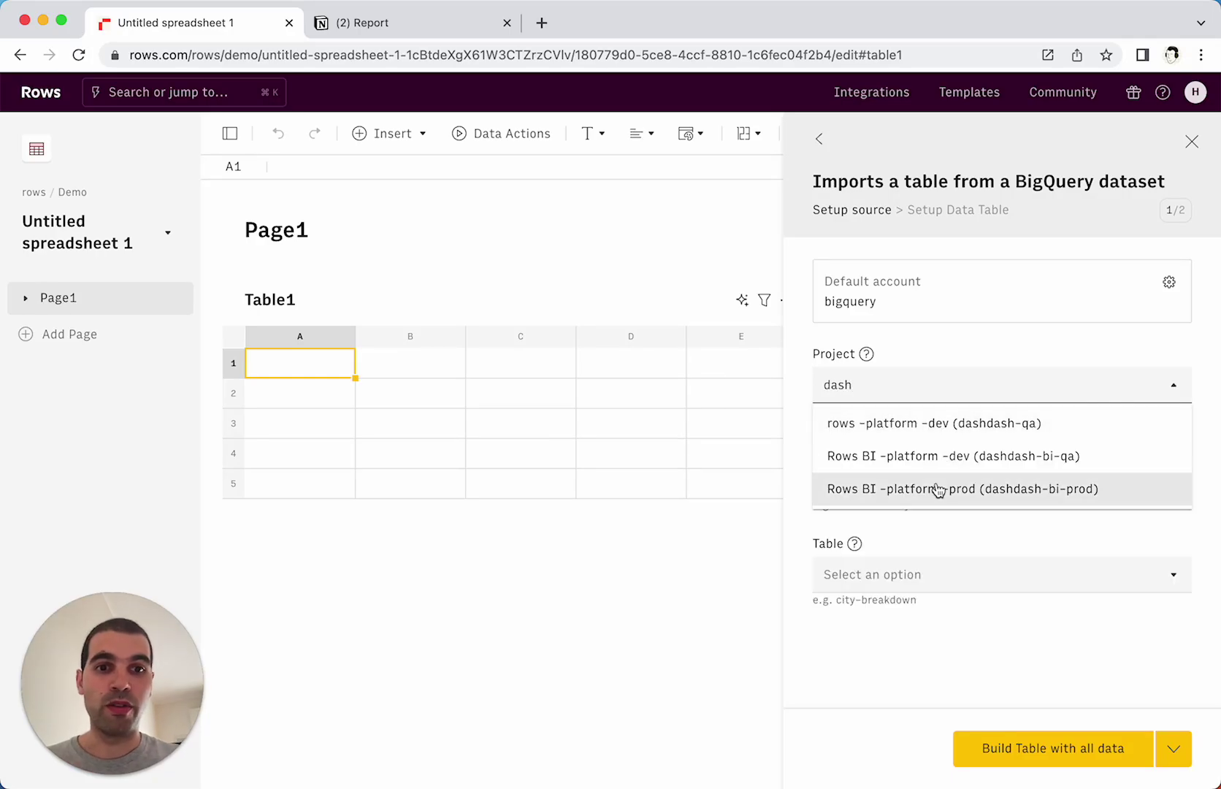
{"action": "left_click", "coordinate": [935, 488]}
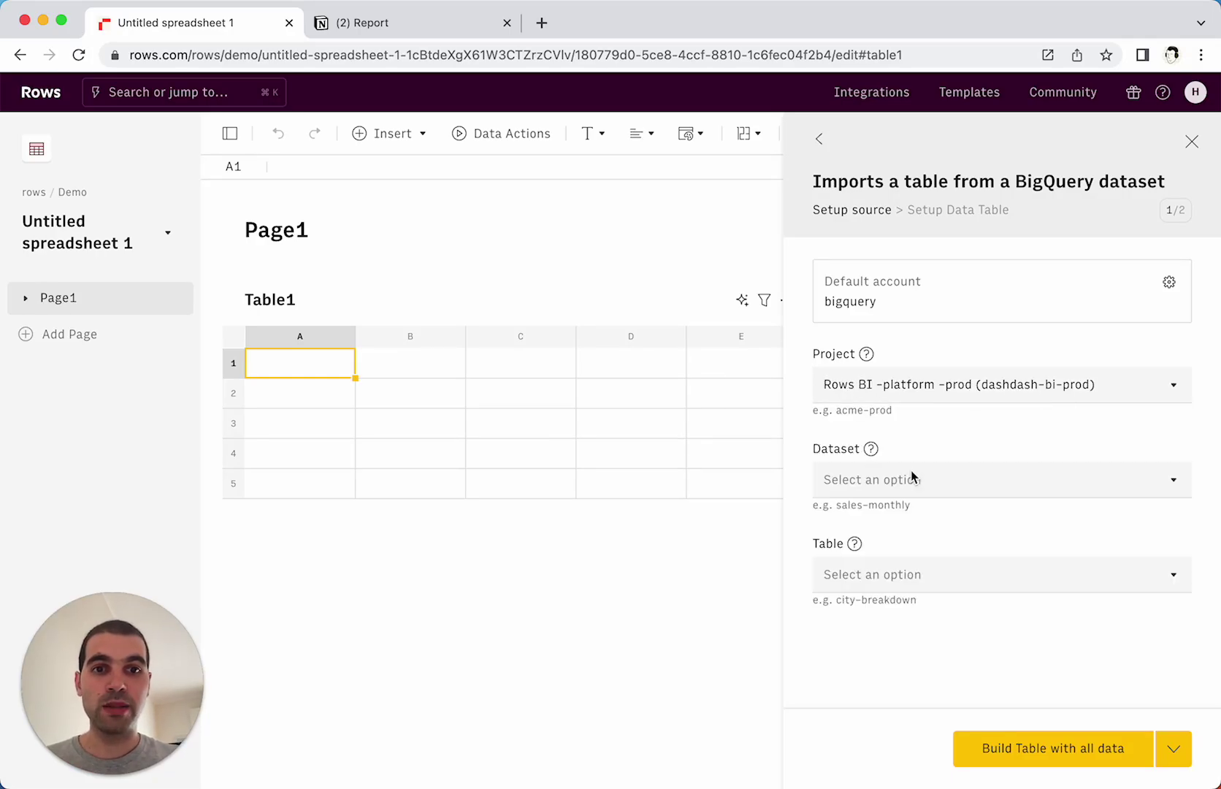
{"action": "left_click", "coordinate": [912, 477]}
{"action": "type", "text": "dem"}
{"action": "left_click", "coordinate": [924, 516]}
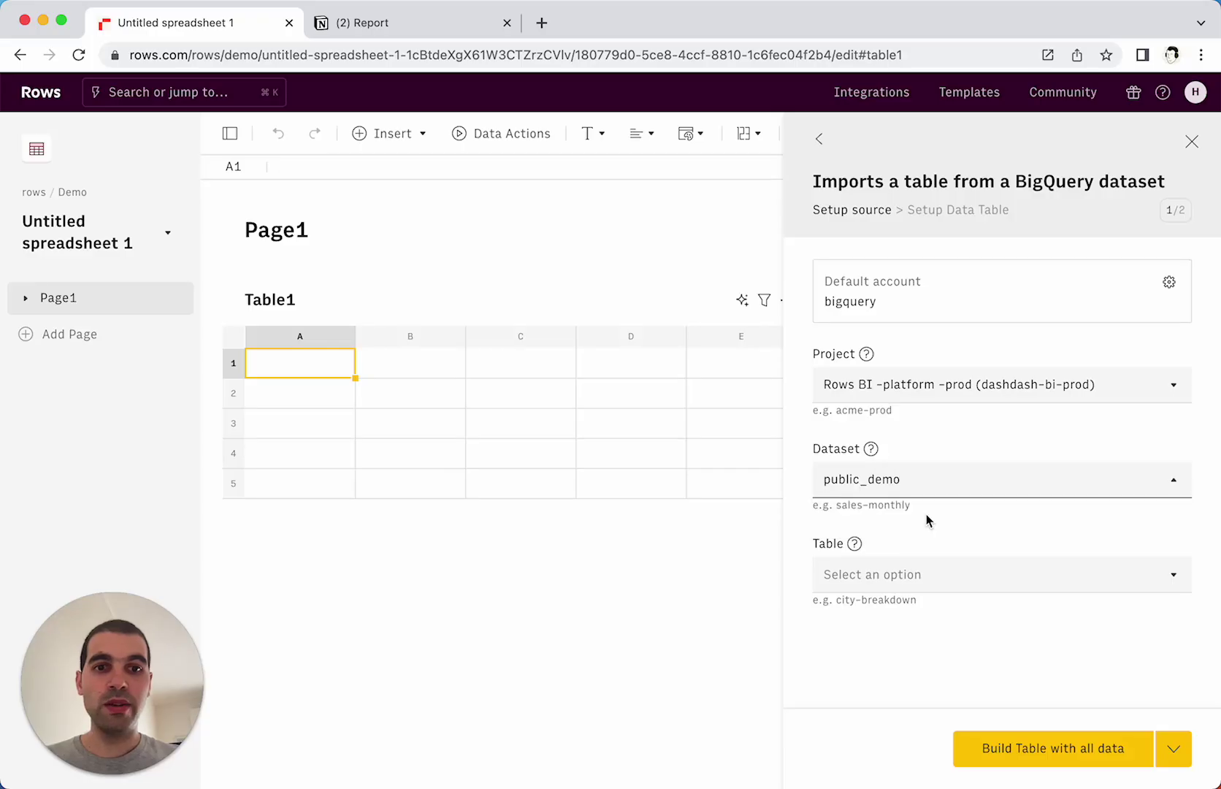
{"action": "left_click", "coordinate": [927, 568]}
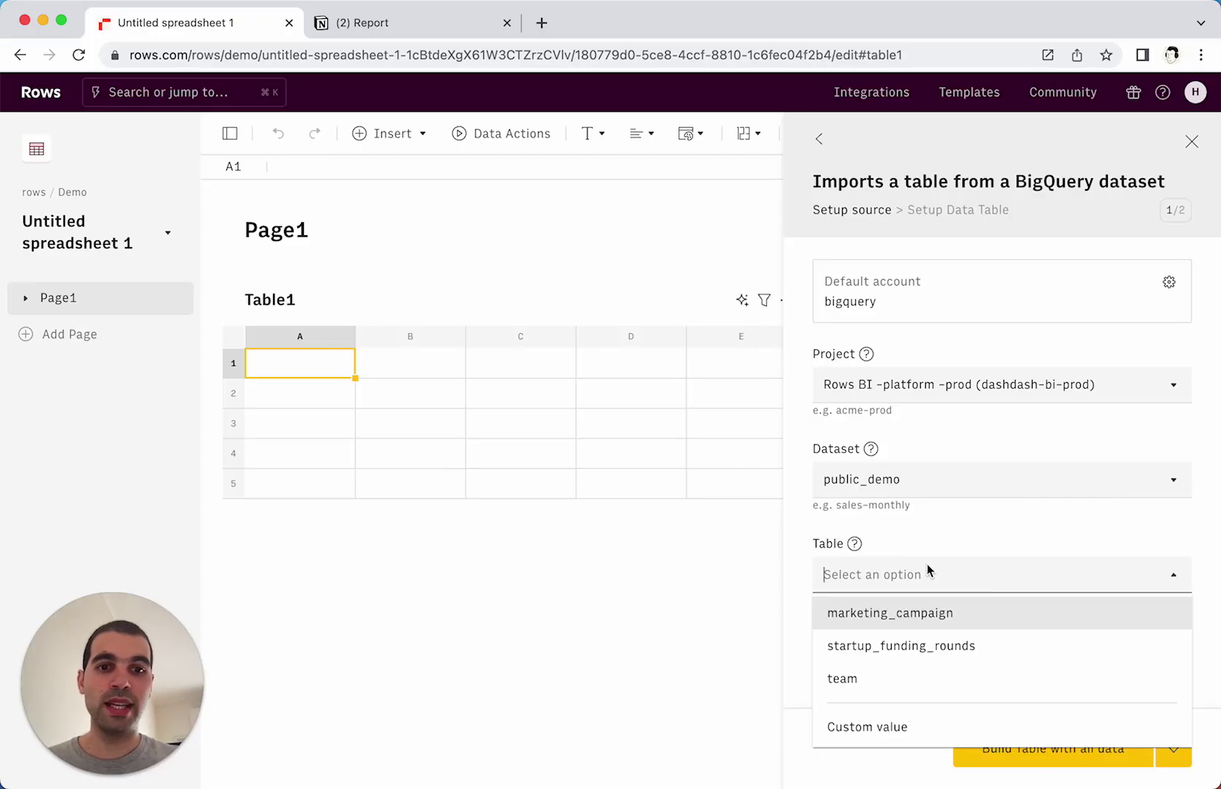
{"action": "left_click", "coordinate": [917, 615]}
{"action": "left_click", "coordinate": [1068, 748]}
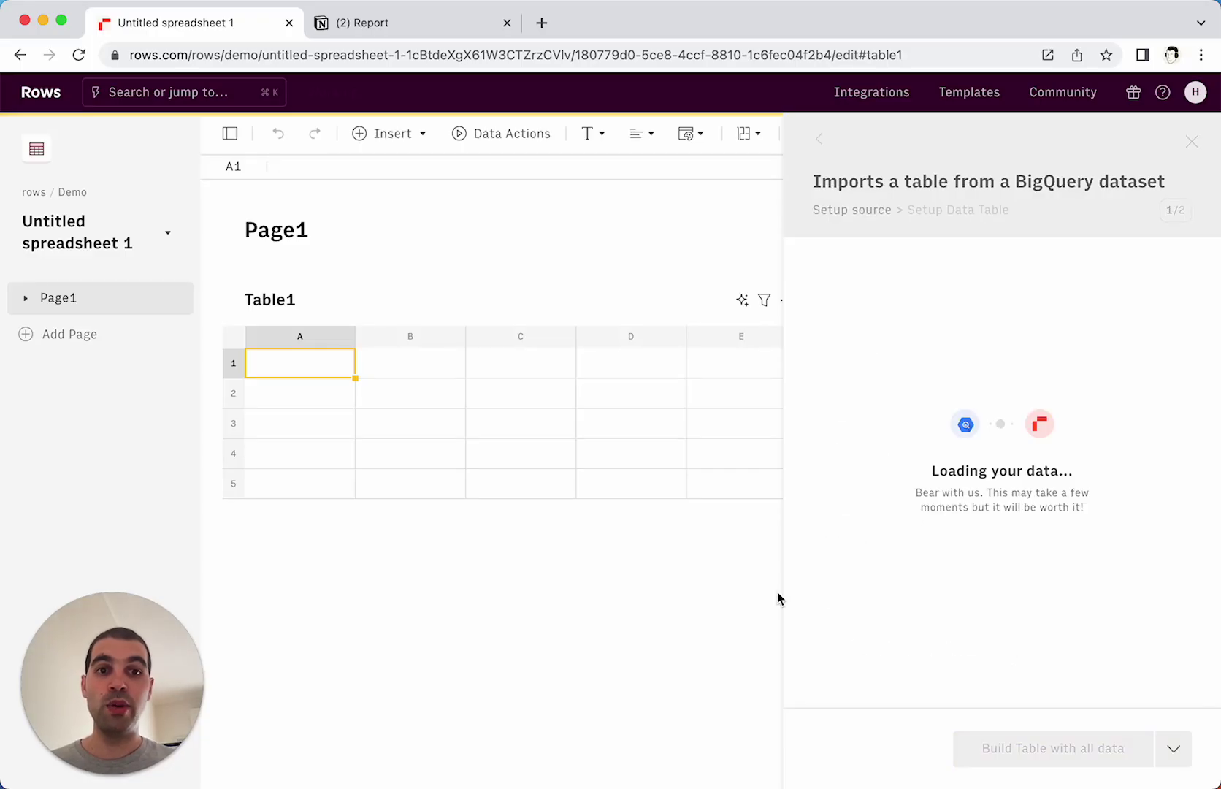
{"action": "scroll", "coordinate": [770, 591], "scroll_direction": "up", "scroll_amount": 2}
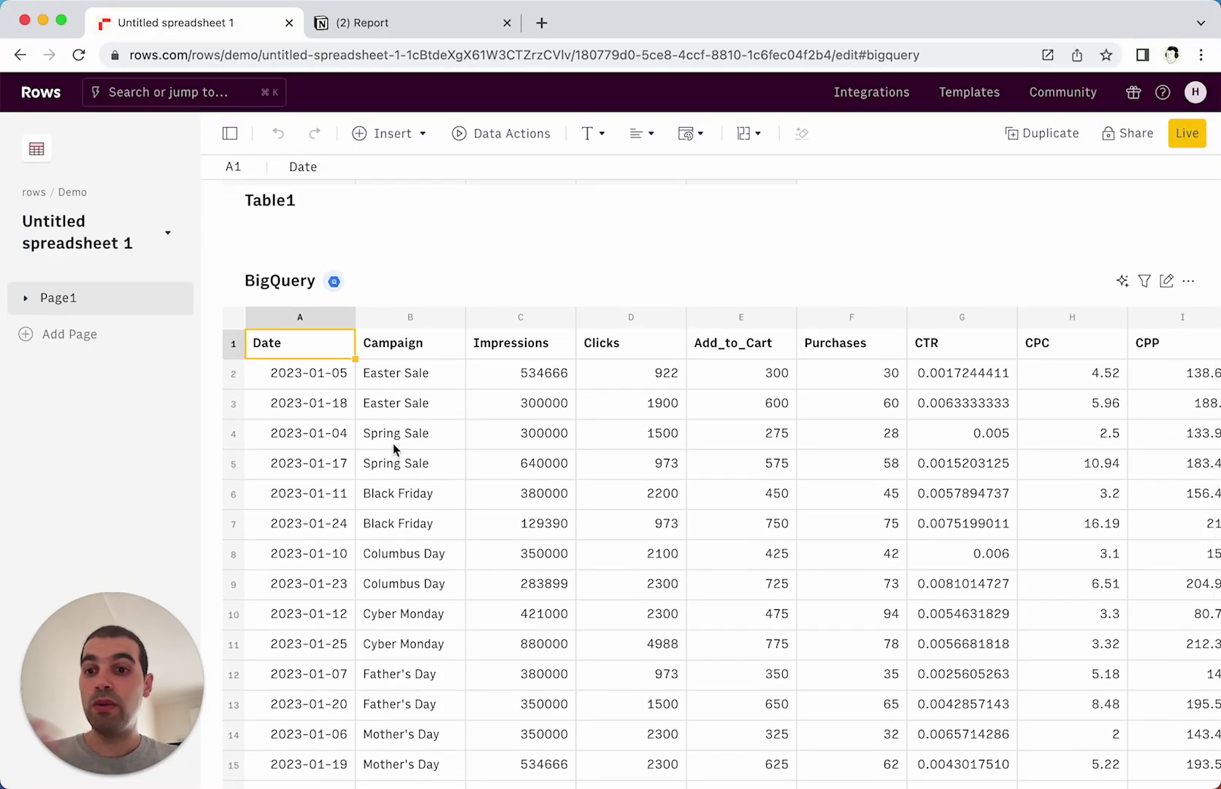
{"action": "right_click", "coordinate": [311, 349]}
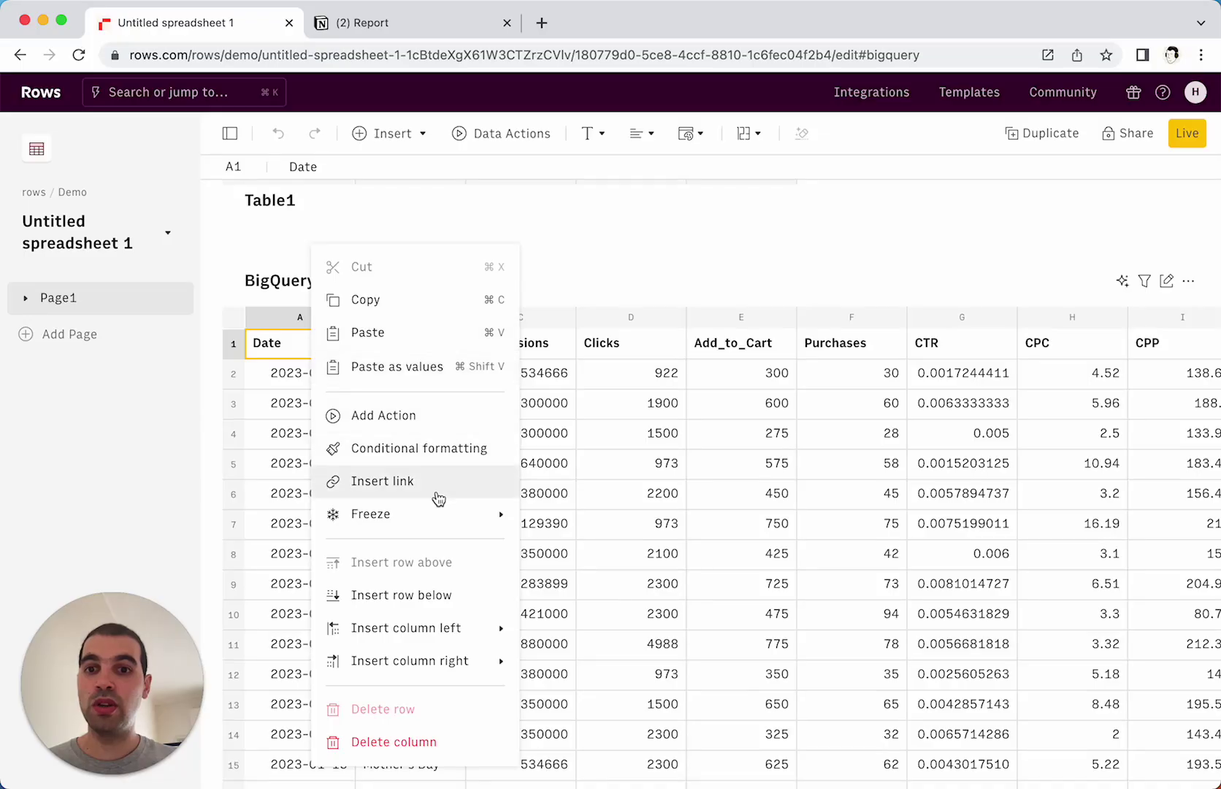
{"action": "mouse_move", "coordinate": [491, 513]}
{"action": "left_click", "coordinate": [566, 522]}
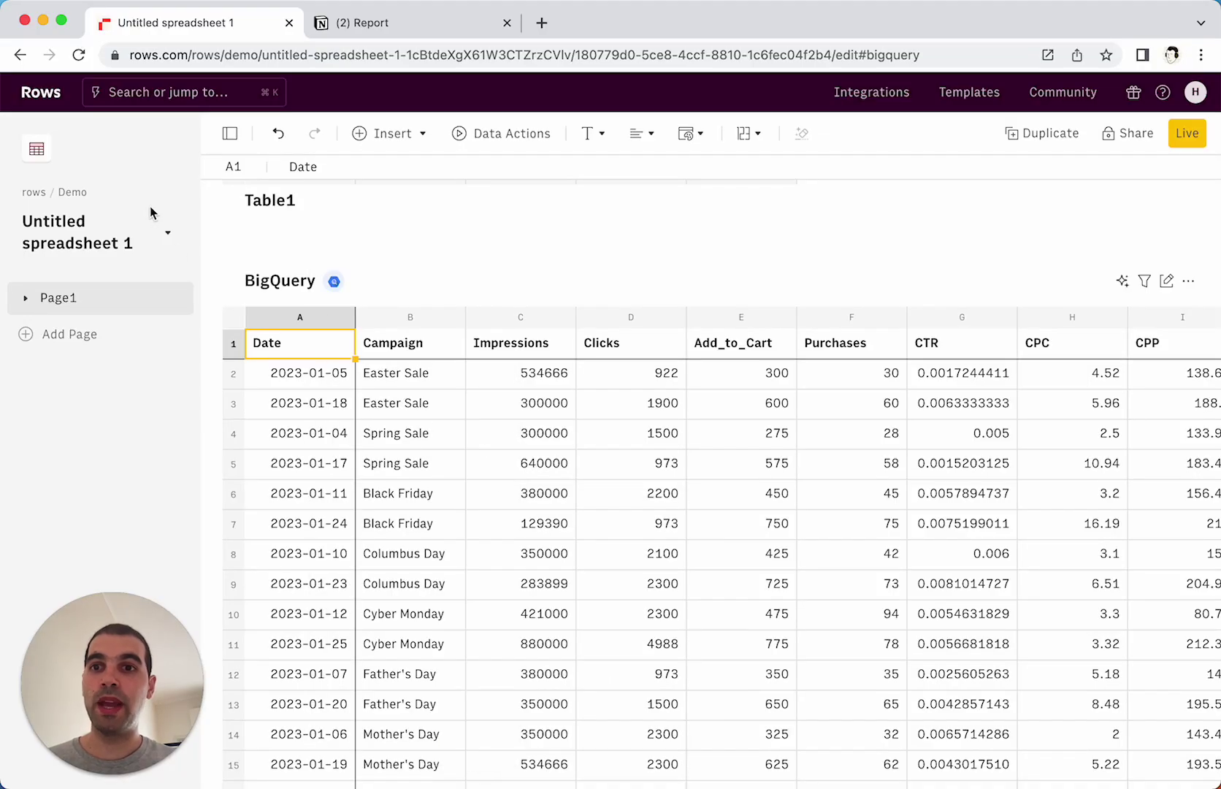
{"action": "left_click", "coordinate": [229, 134]}
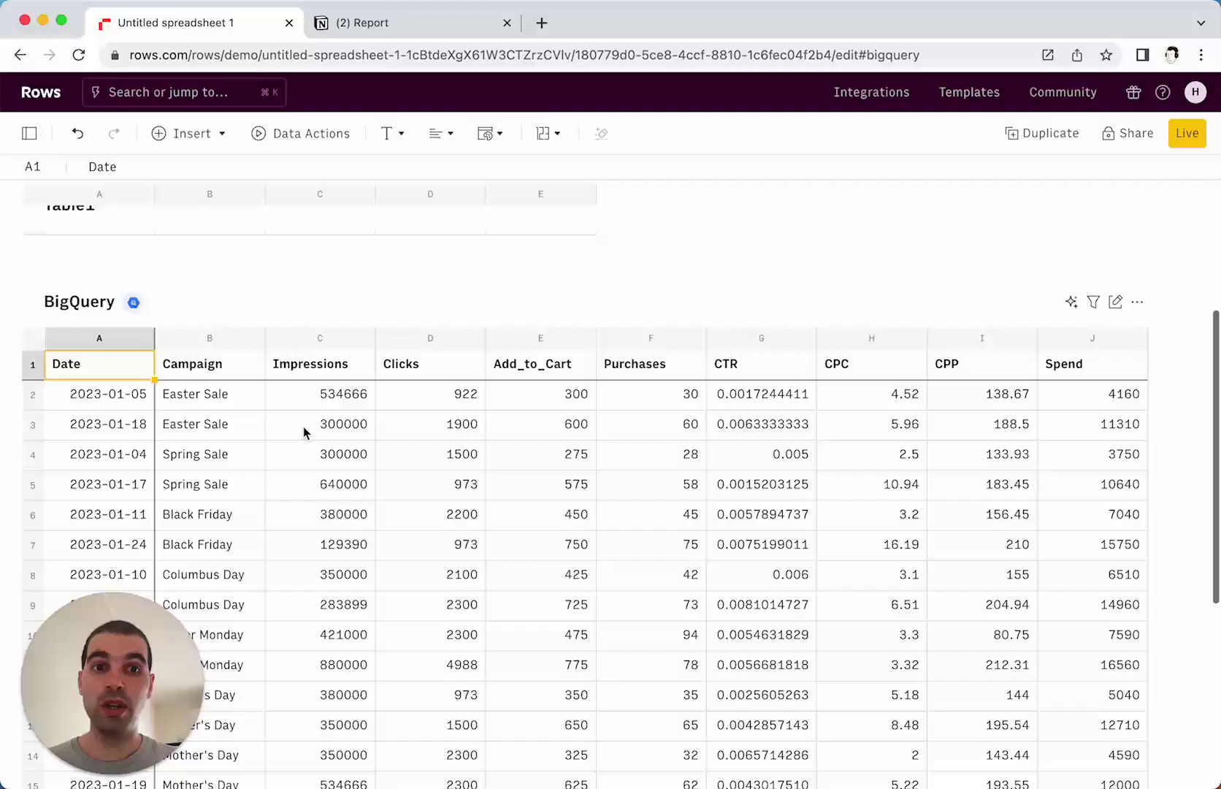
{"action": "left_click", "coordinate": [119, 289]}
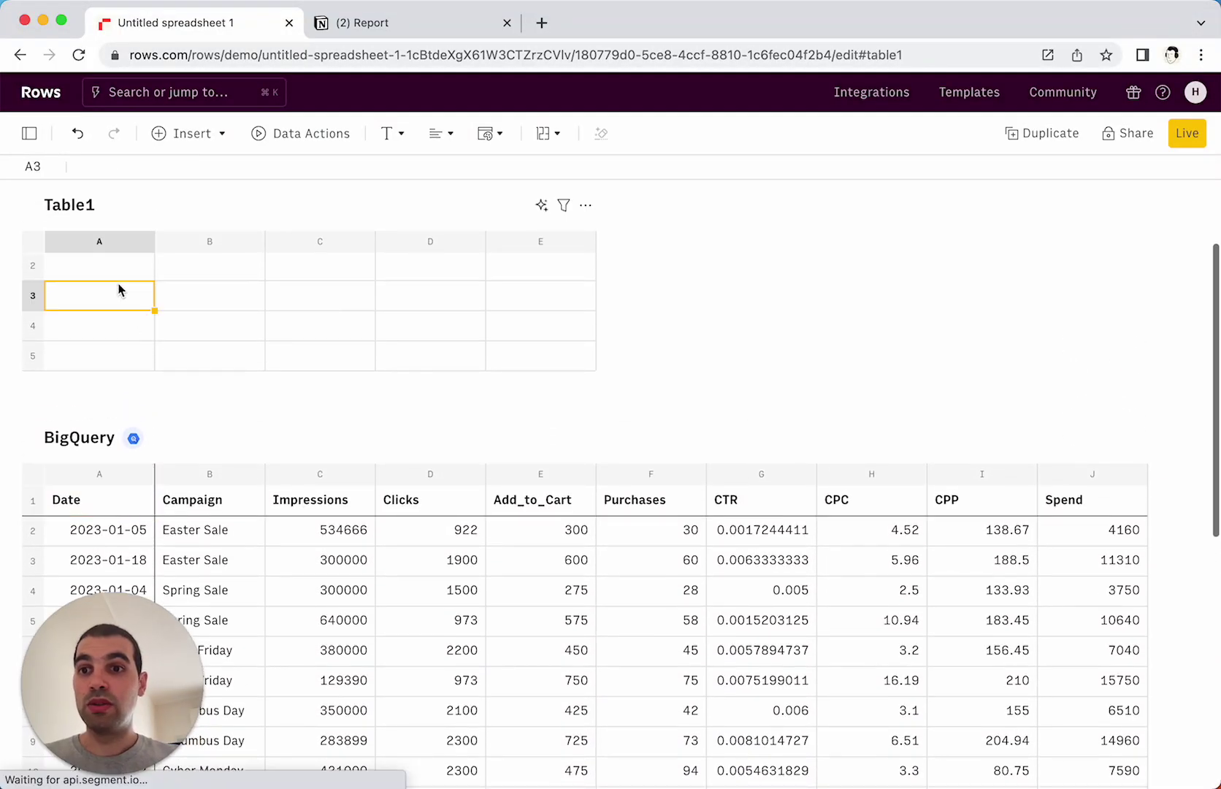
{"action": "type", "text": "=sum"}
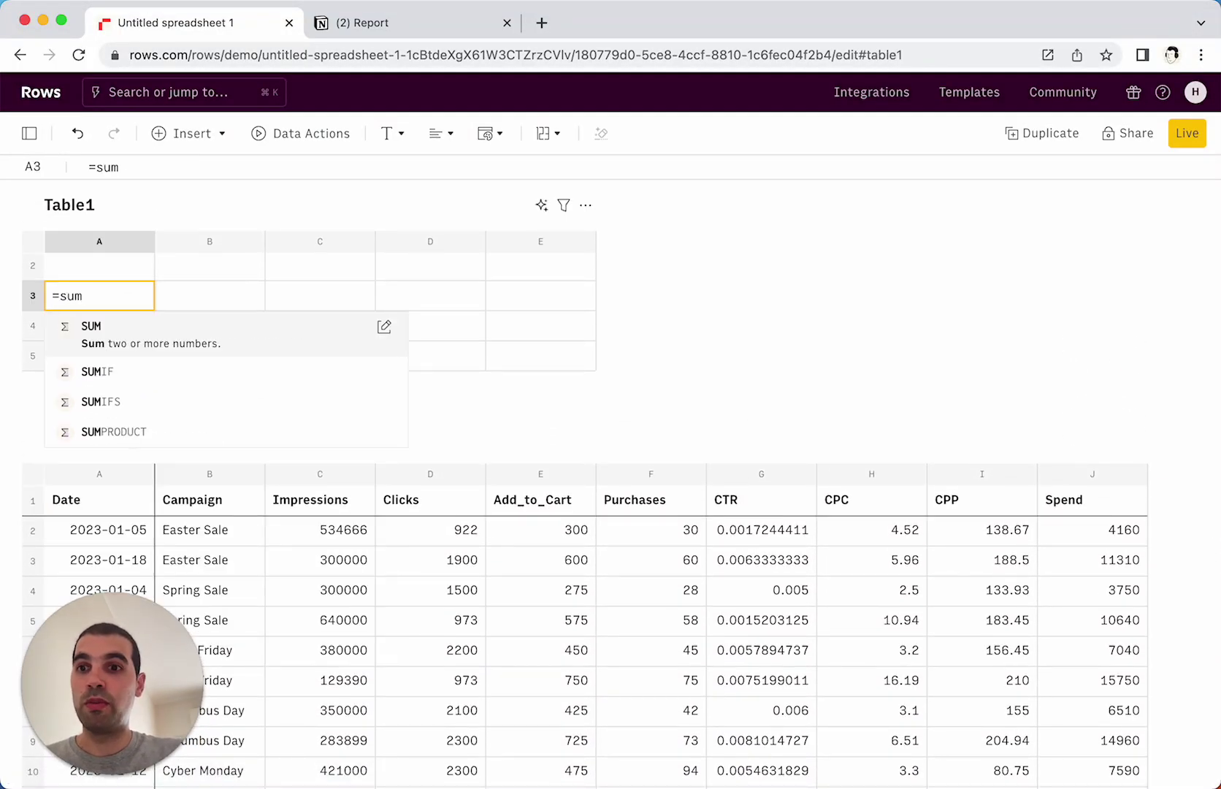
{"action": "key", "text": "BackSpace"}
{"action": "key", "text": "BackSpace"}
{"action": "key", "text": "BackSpace"}
{"action": "type", "text": "in"}
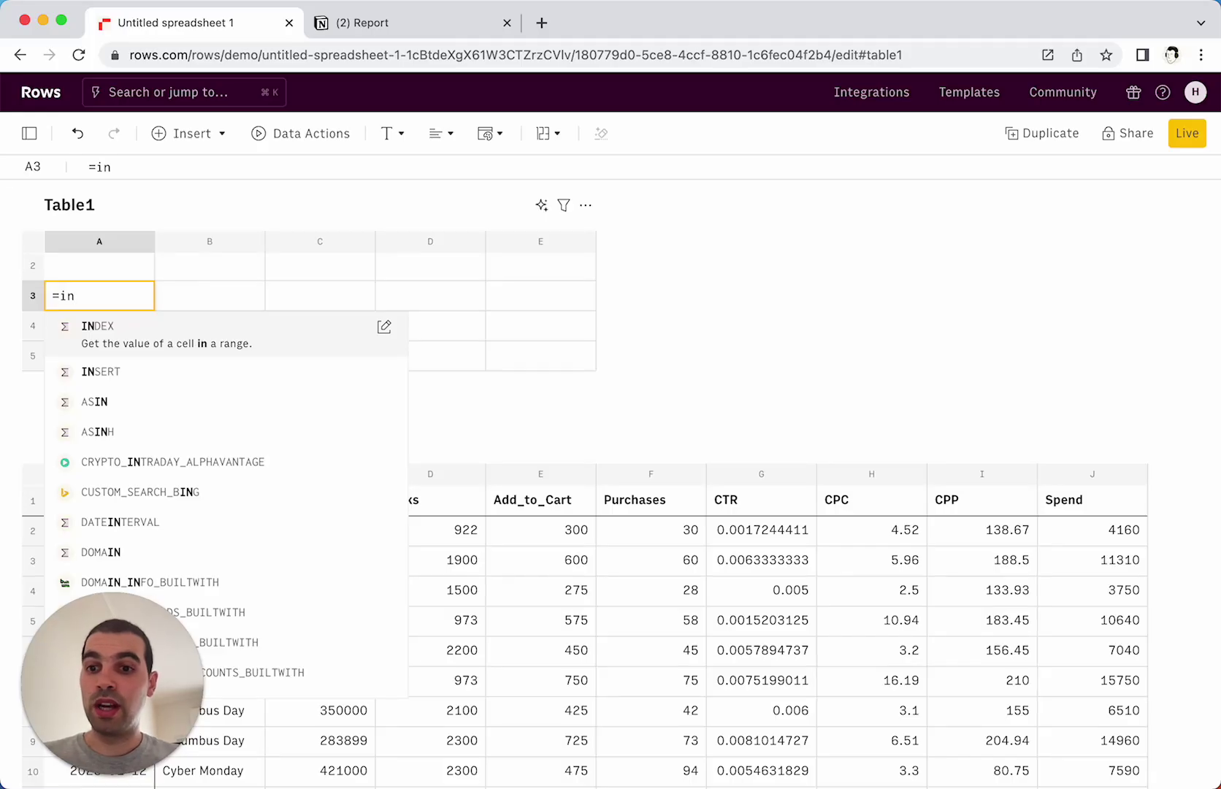
{"action": "key", "text": "Escape"}
{"action": "scroll", "coordinate": [433, 555], "scroll_direction": "down", "scroll_amount": 3}
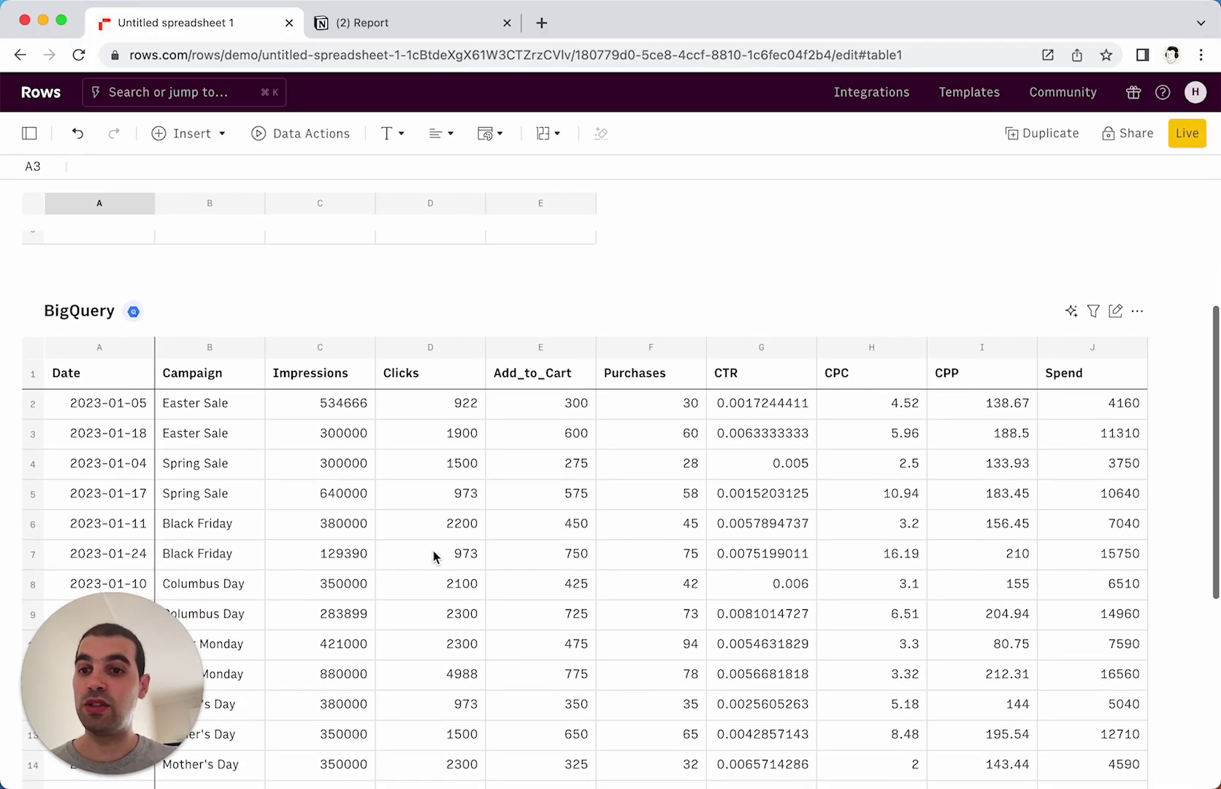
Format the count columns C2:F25 as numbers with thousands separators
{"action": "left_click", "coordinate": [450, 524]}
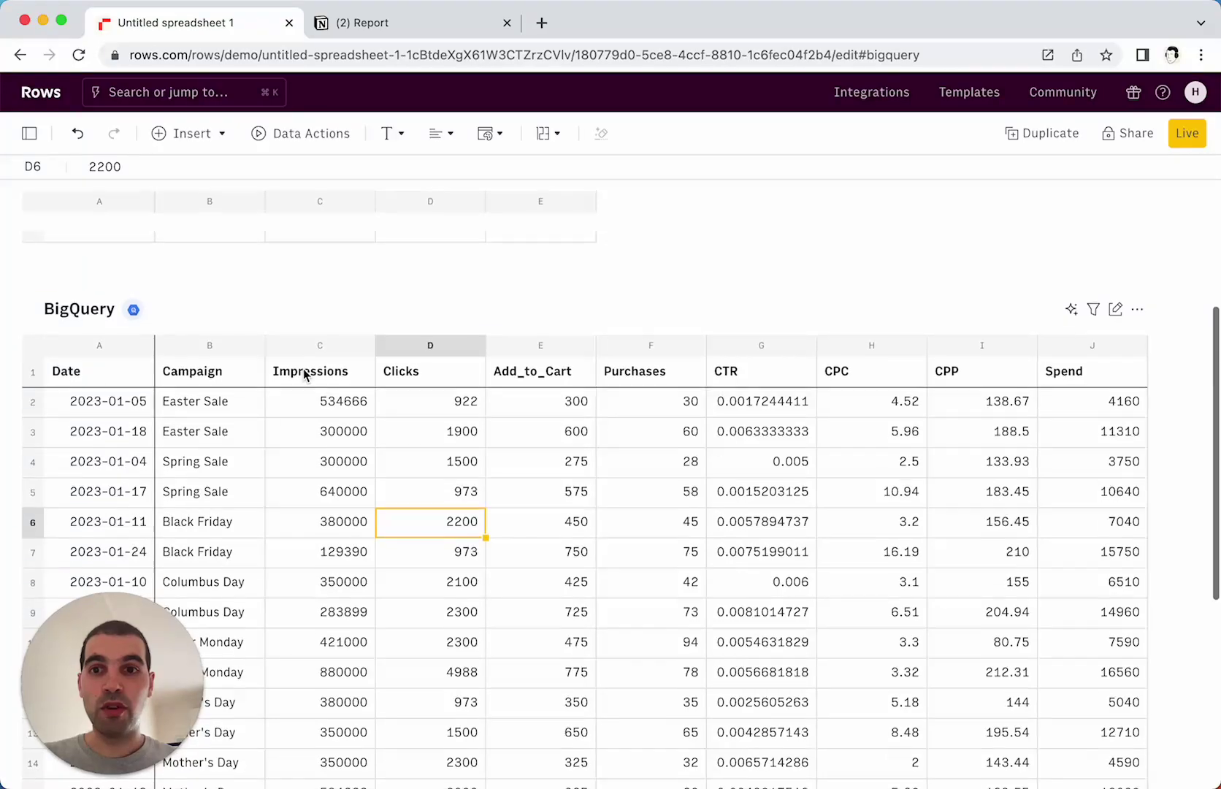
{"action": "left_click", "coordinate": [314, 401]}
{"action": "key", "text": "shift+Right"}
{"action": "key", "text": "shift+Right"}
{"action": "key", "text": "shift+Right"}
{"action": "key", "text": "super+shift+Down"}
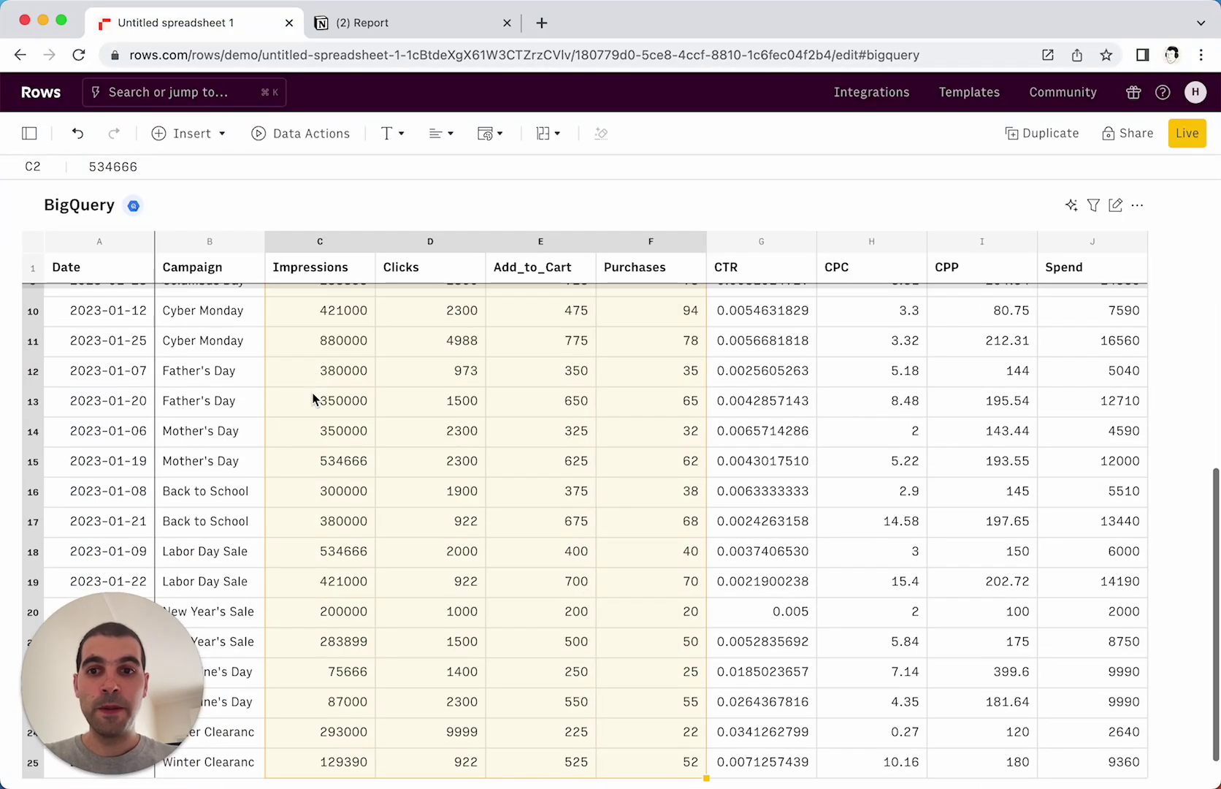
{"action": "left_click", "coordinate": [544, 134]}
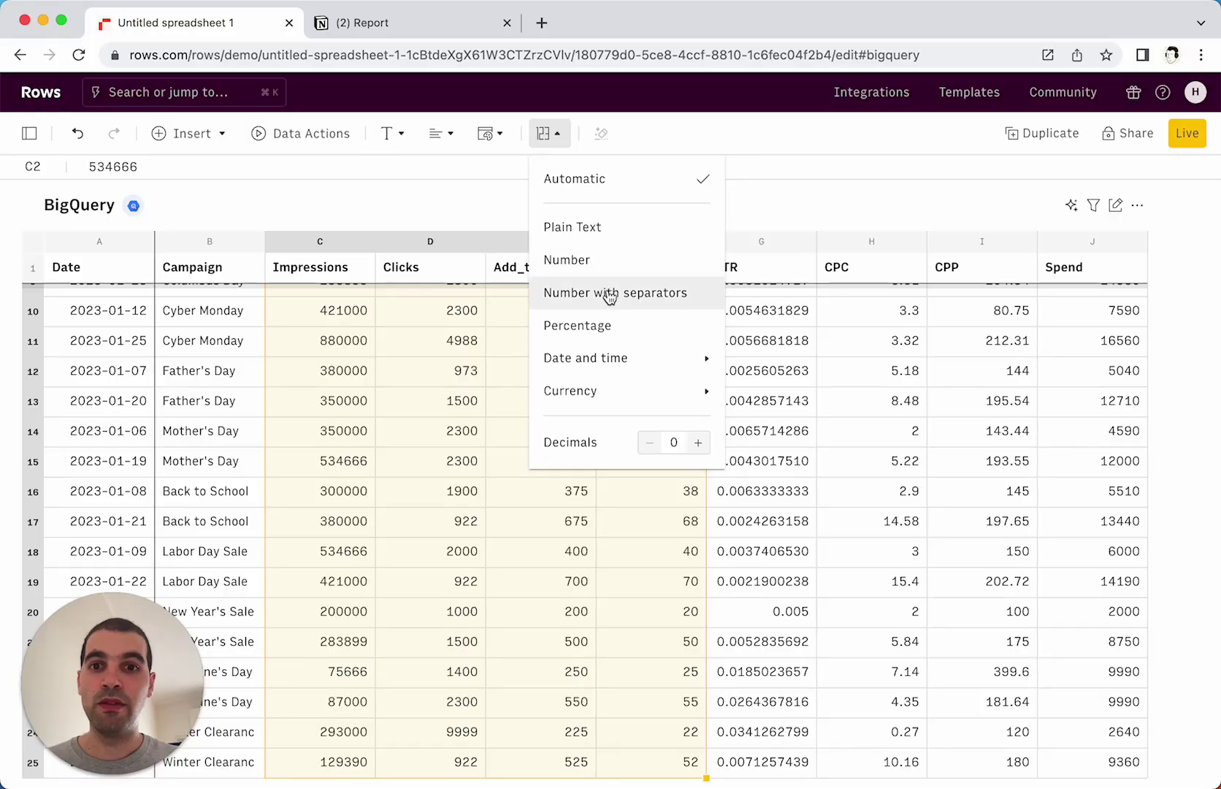
{"action": "left_click", "coordinate": [609, 294]}
{"action": "scroll", "coordinate": [601, 409], "scroll_direction": "up", "scroll_amount": 5}
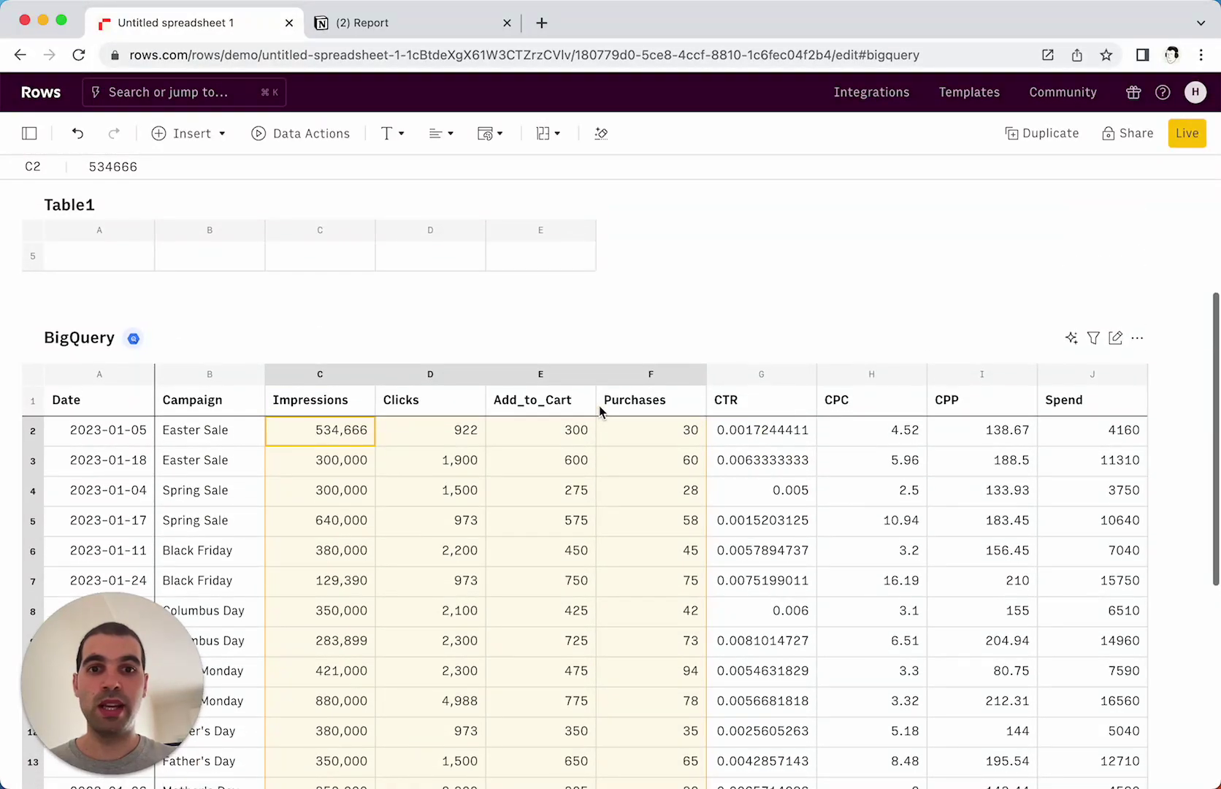
{"action": "scroll", "coordinate": [600, 411], "scroll_direction": "down", "scroll_amount": 1}
Format the CTR values G2:G25 as percentages
{"action": "left_click", "coordinate": [763, 401]}
{"action": "key", "text": "super+shift+Down"}
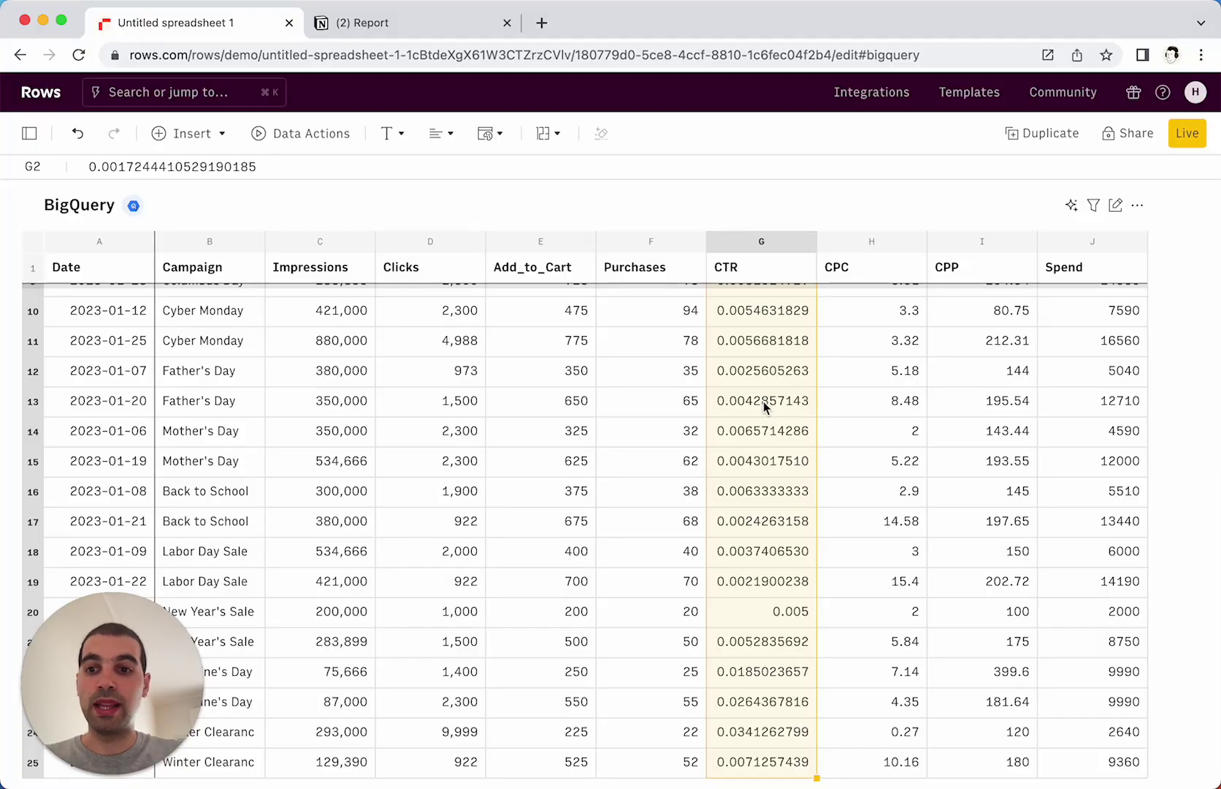
{"action": "key", "text": "super+k"}
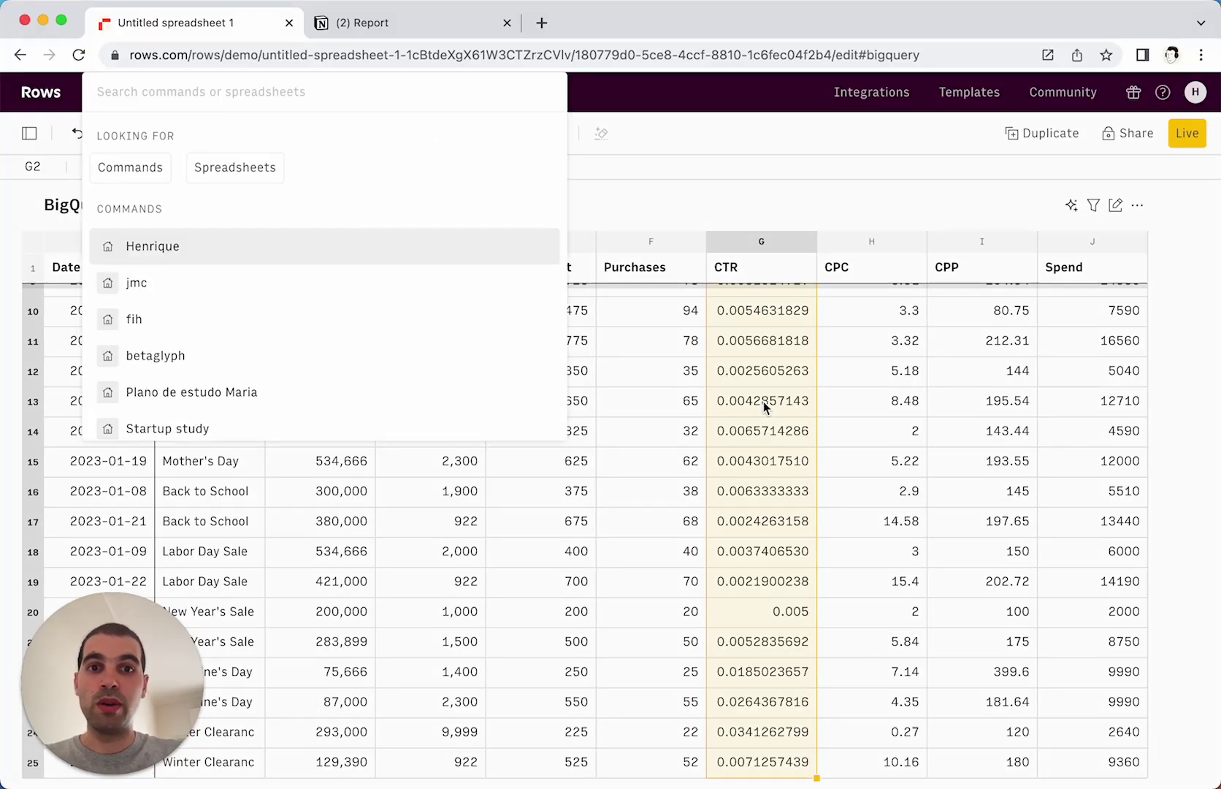
{"action": "type", "text": "percen"}
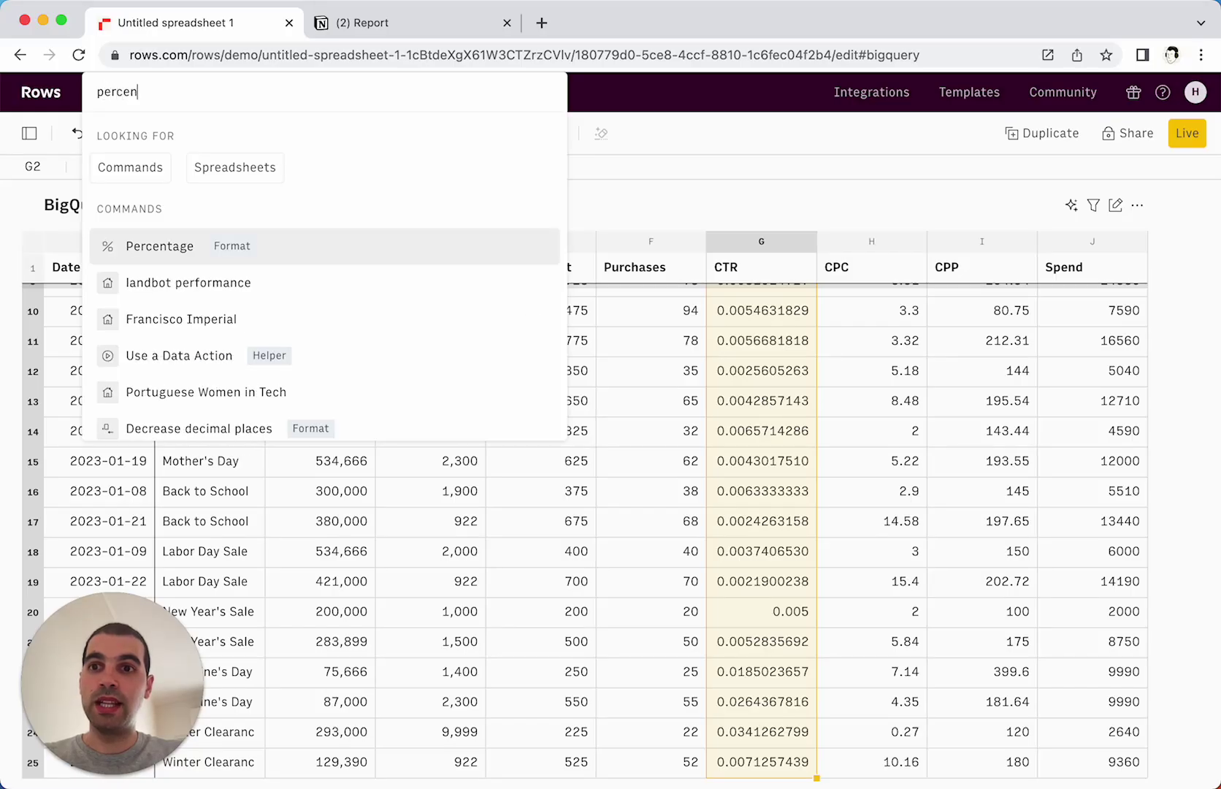
{"action": "key", "text": "Return"}
Format the CPC, CPP and Spend values H2:J25 as dollar amounts
{"action": "scroll", "coordinate": [1007, 374], "scroll_direction": "up", "scroll_amount": 5}
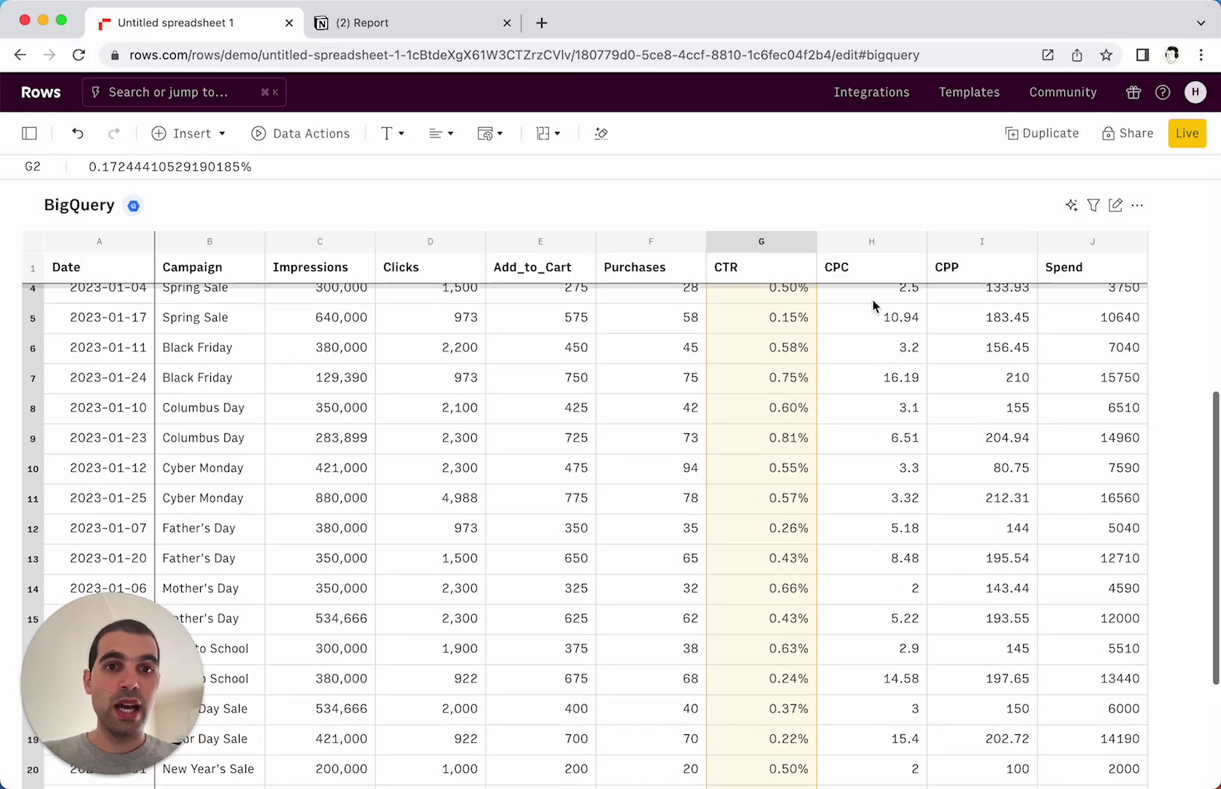
{"action": "left_click", "coordinate": [871, 301]}
{"action": "scroll", "coordinate": [871, 302], "scroll_direction": "up", "scroll_amount": 1}
{"action": "left_click", "coordinate": [871, 301]}
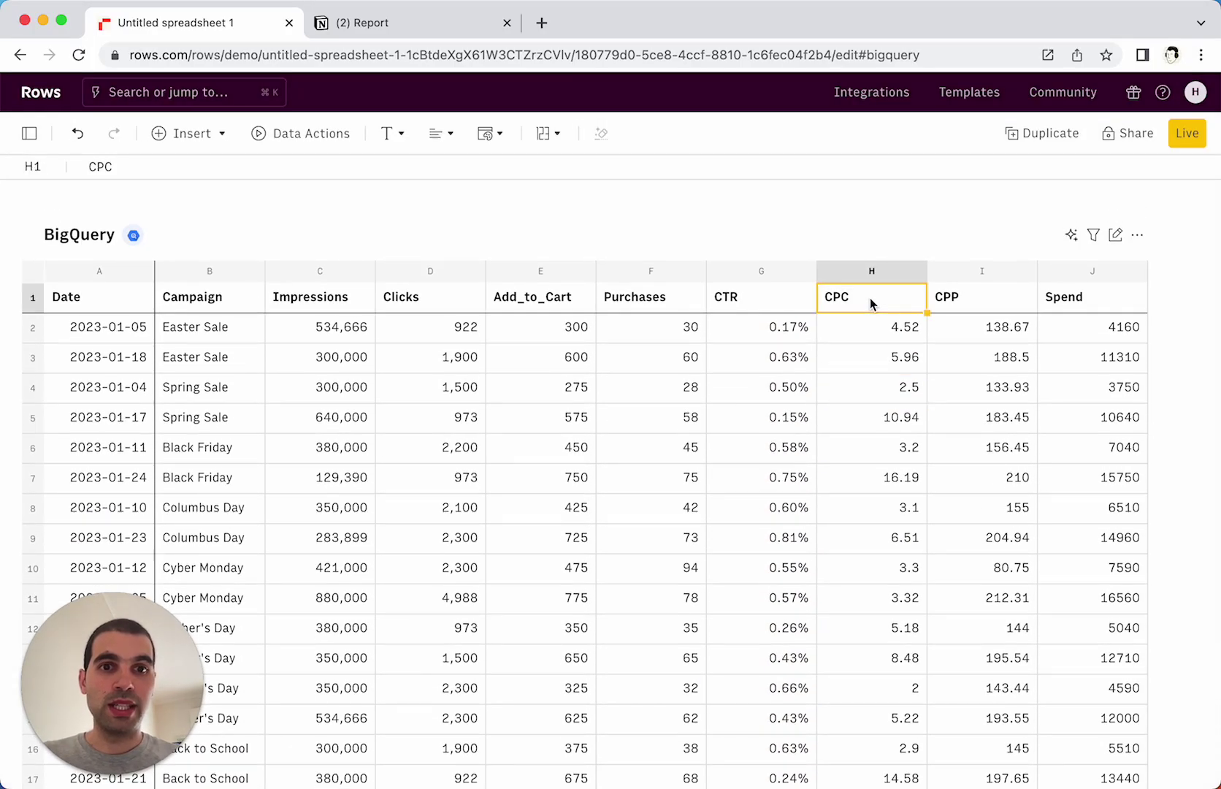
{"action": "key", "text": "Down"}
{"action": "key", "text": "shift+super+Right"}
{"action": "key", "text": "shift+super+Down"}
{"action": "key", "text": "super+k"}
{"action": "type", "text": "doll"}
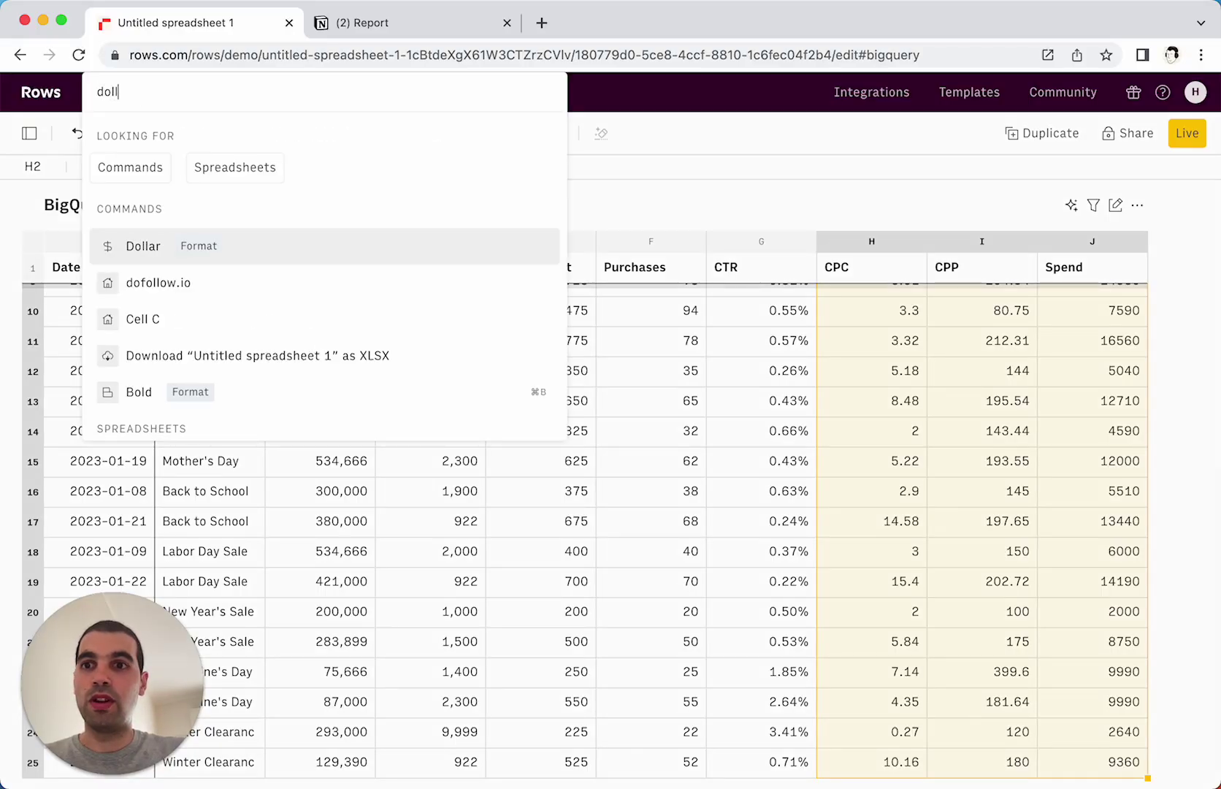
{"action": "key", "text": "Return"}
{"action": "scroll", "coordinate": [863, 441], "scroll_direction": "up", "scroll_amount": 5}
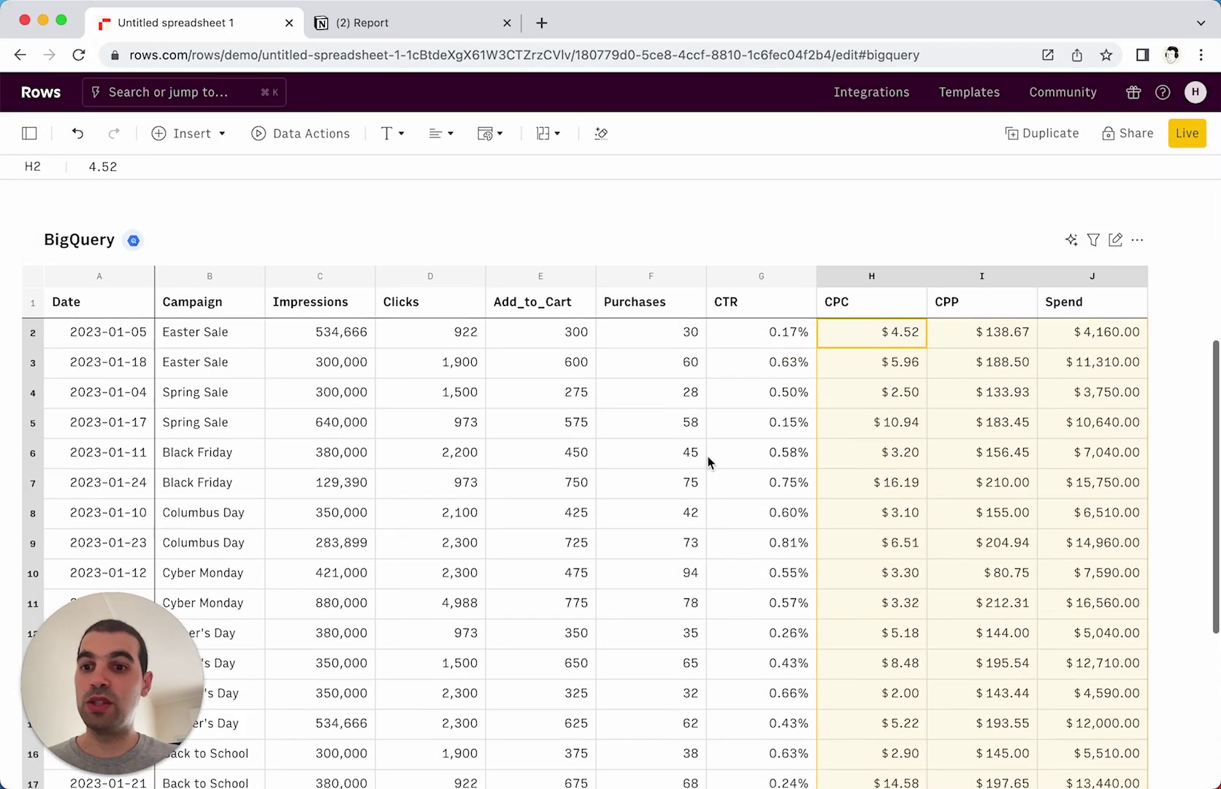
{"action": "left_click", "coordinate": [681, 475]}
{"action": "scroll", "coordinate": [690, 375], "scroll_direction": "up", "scroll_amount": 1}
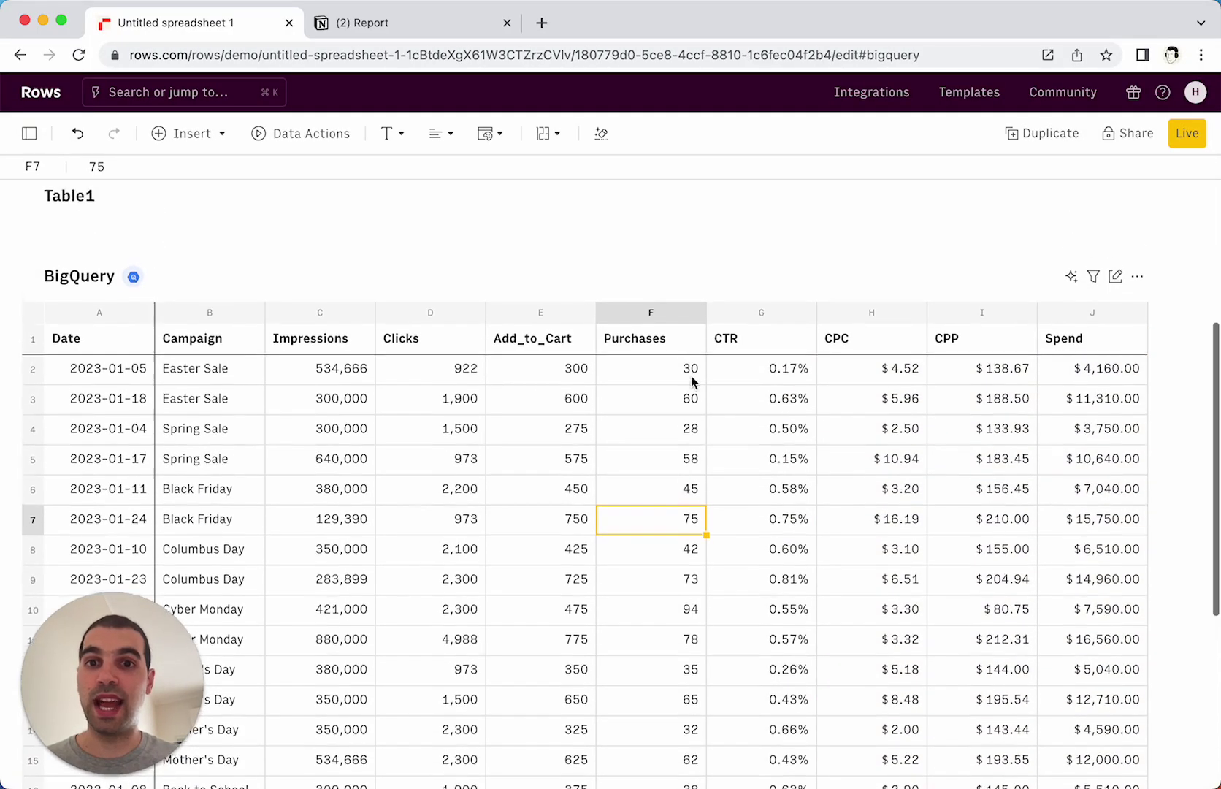
Insert the AI Analyst's Overall Performance by Date table, summing impressions, clicks, add-to-cart, purchases and spend per date
{"action": "left_click", "coordinate": [1071, 281]}
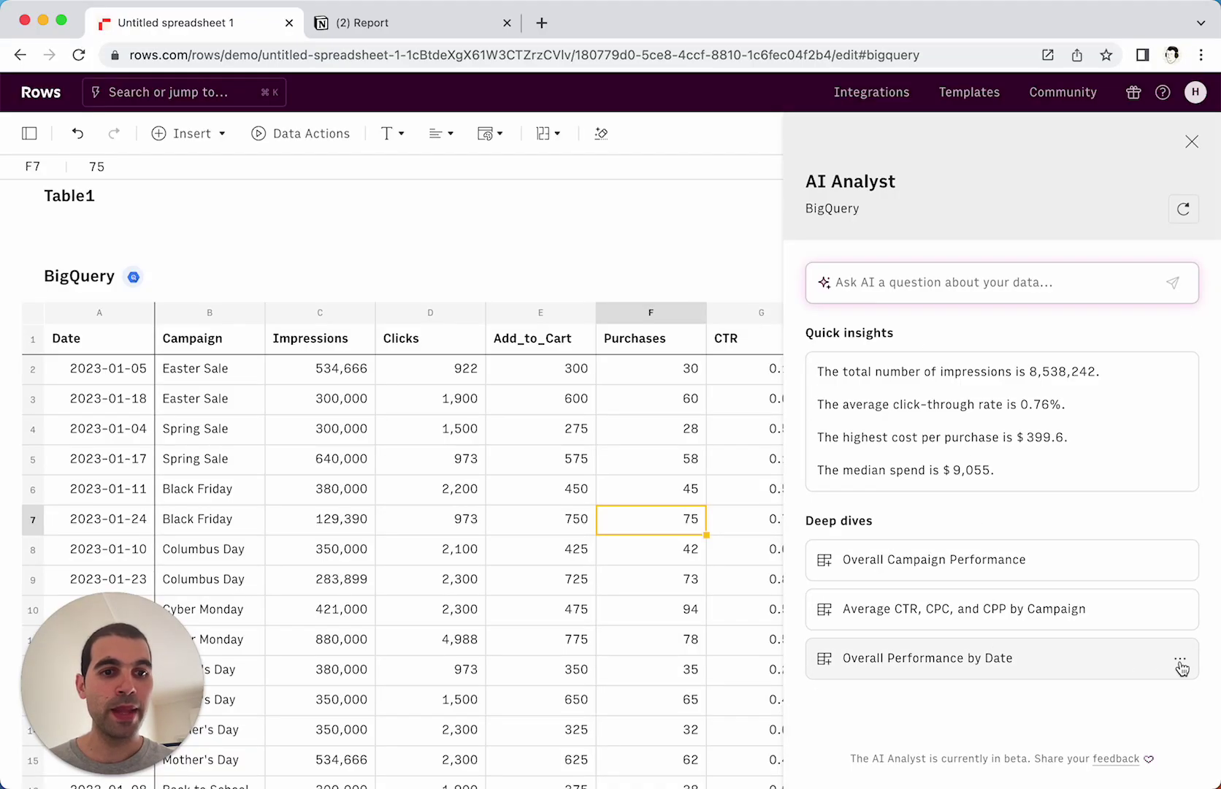
{"action": "left_click", "coordinate": [1180, 666]}
{"action": "left_click", "coordinate": [1106, 666]}
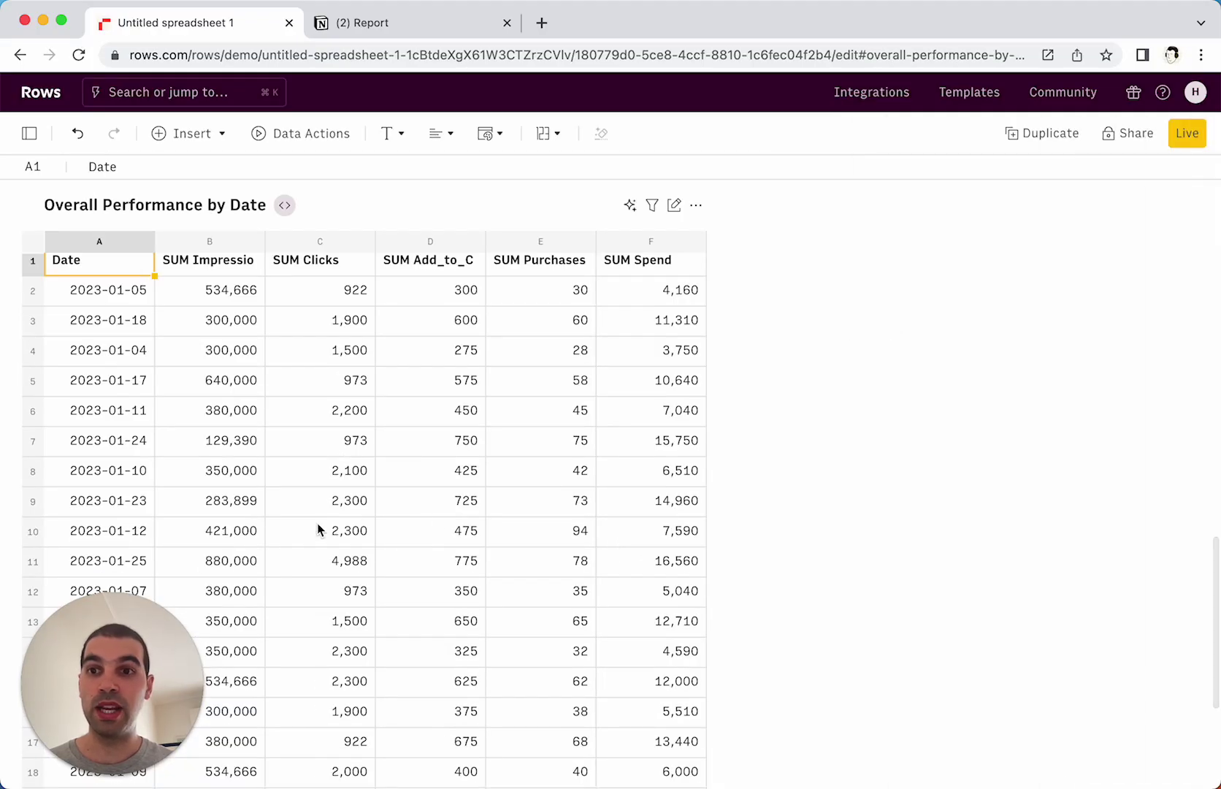
Select columns A and B, Date and SUM Impressions, of the Overall Performance by Date table
{"action": "scroll", "coordinate": [109, 329], "scroll_direction": "up", "scroll_amount": 1}
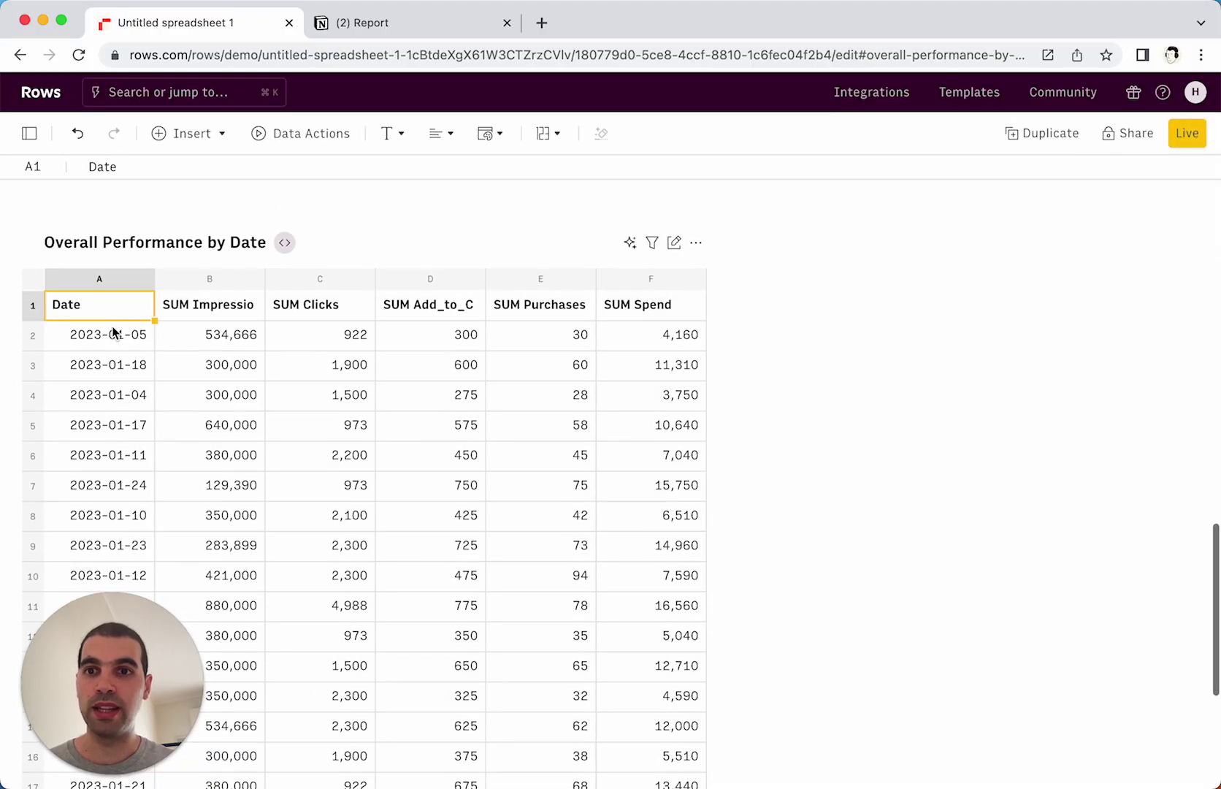
{"action": "left_click", "coordinate": [194, 310]}
{"action": "left_click", "coordinate": [348, 311]}
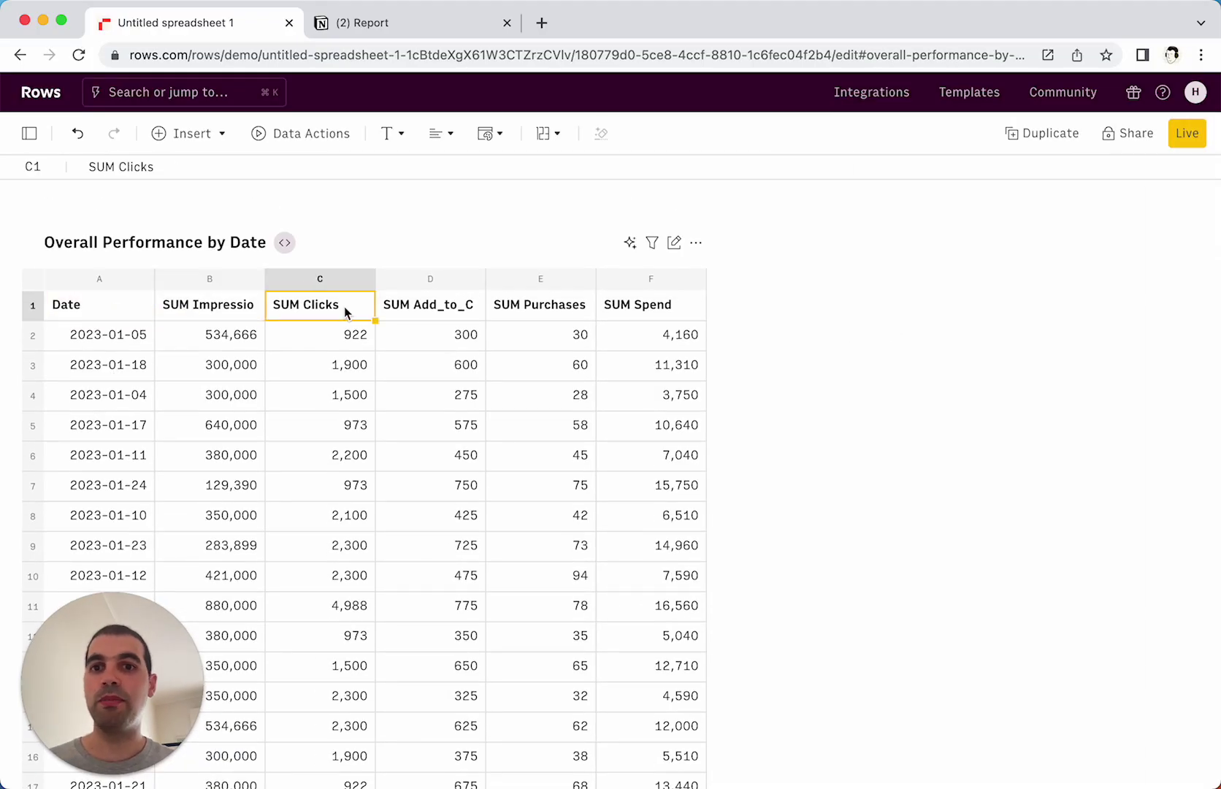
{"action": "left_click", "coordinate": [404, 306]}
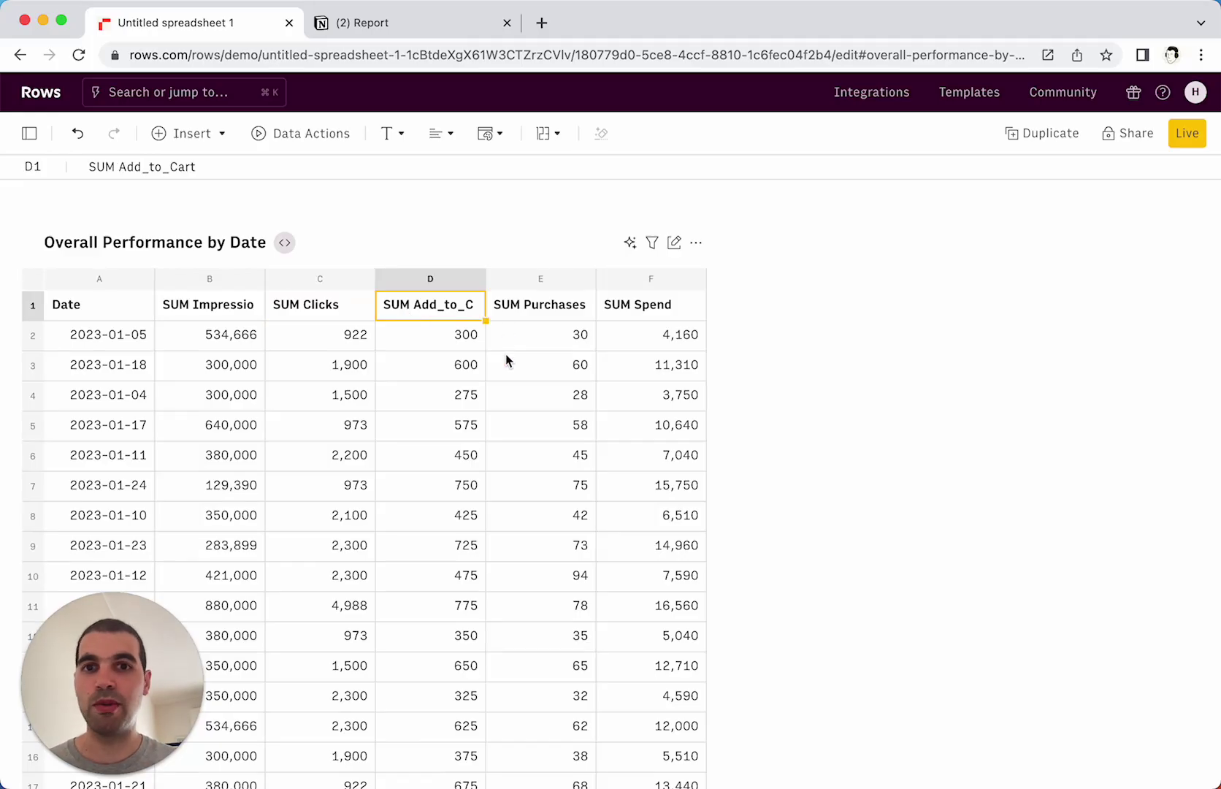
{"action": "scroll", "coordinate": [507, 358], "scroll_direction": "up", "scroll_amount": 2}
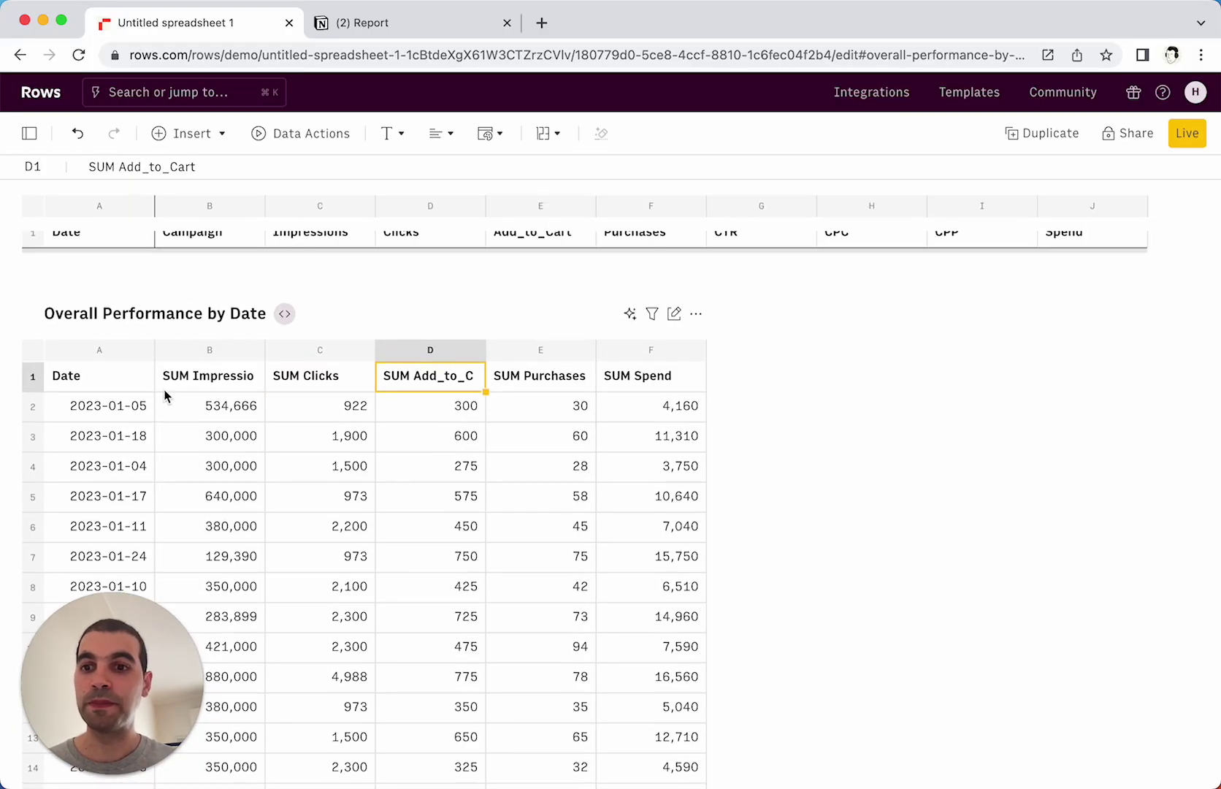
{"action": "left_click", "coordinate": [116, 385]}
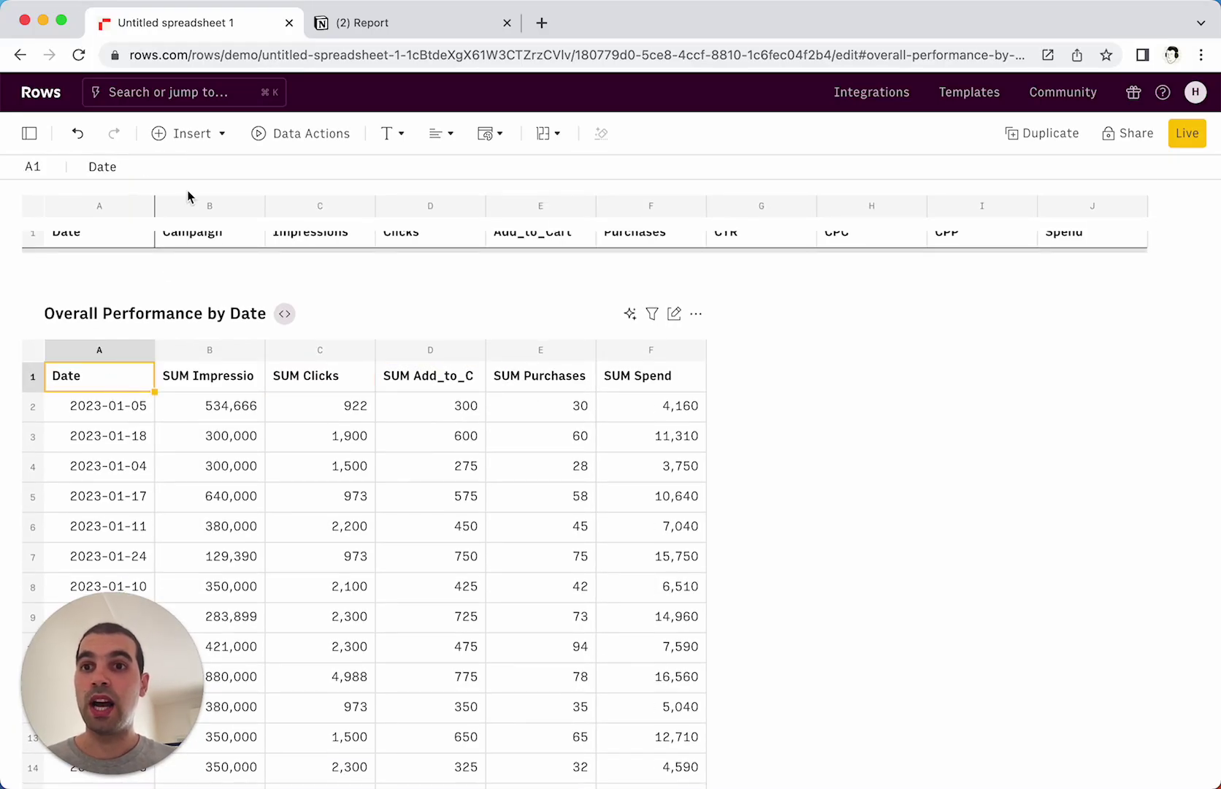
{"action": "mouse_move", "coordinate": [100, 353]}
{"action": "left_mouse_down"}
{"action": "mouse_move", "coordinate": [123, 351]}
{"action": "mouse_move", "coordinate": [209, 411]}
{"action": "left_mouse_up"}
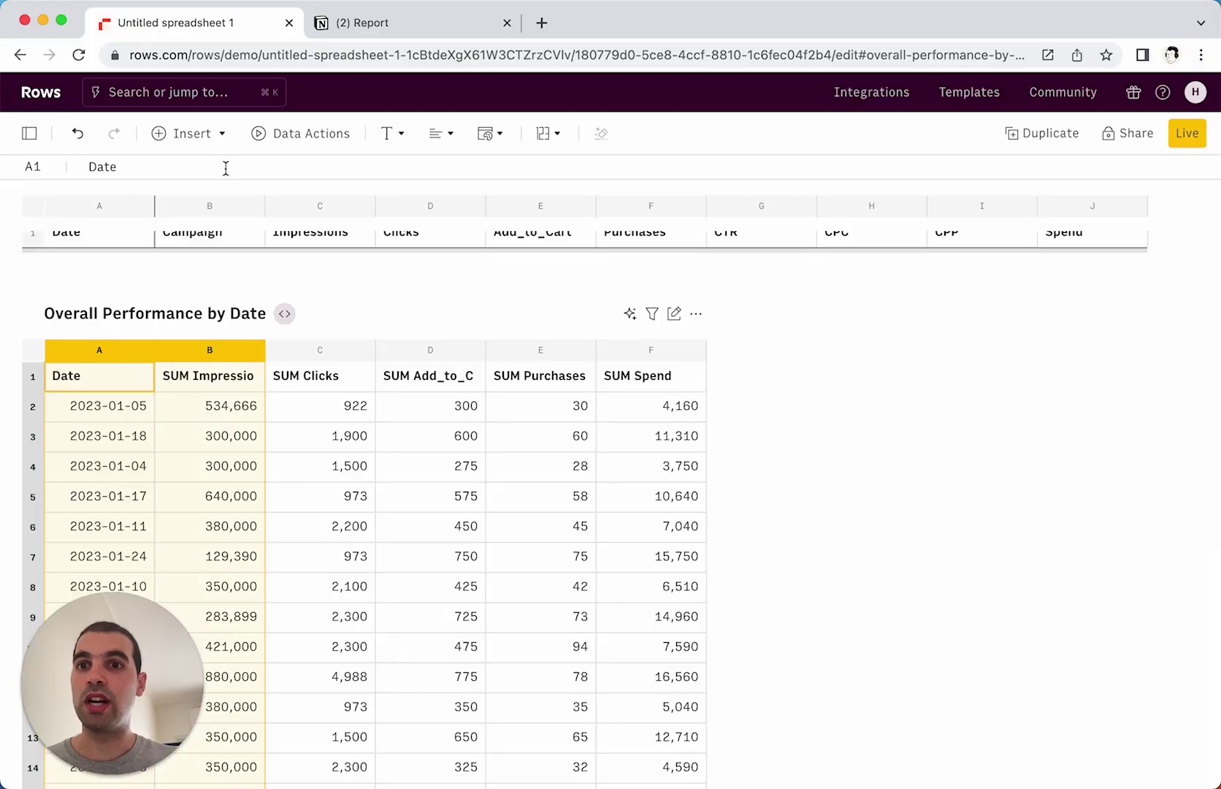
{"action": "left_click", "coordinate": [191, 134]}
Insert a line chart of the selected columns, treating dates as text
{"action": "left_click", "coordinate": [211, 282]}
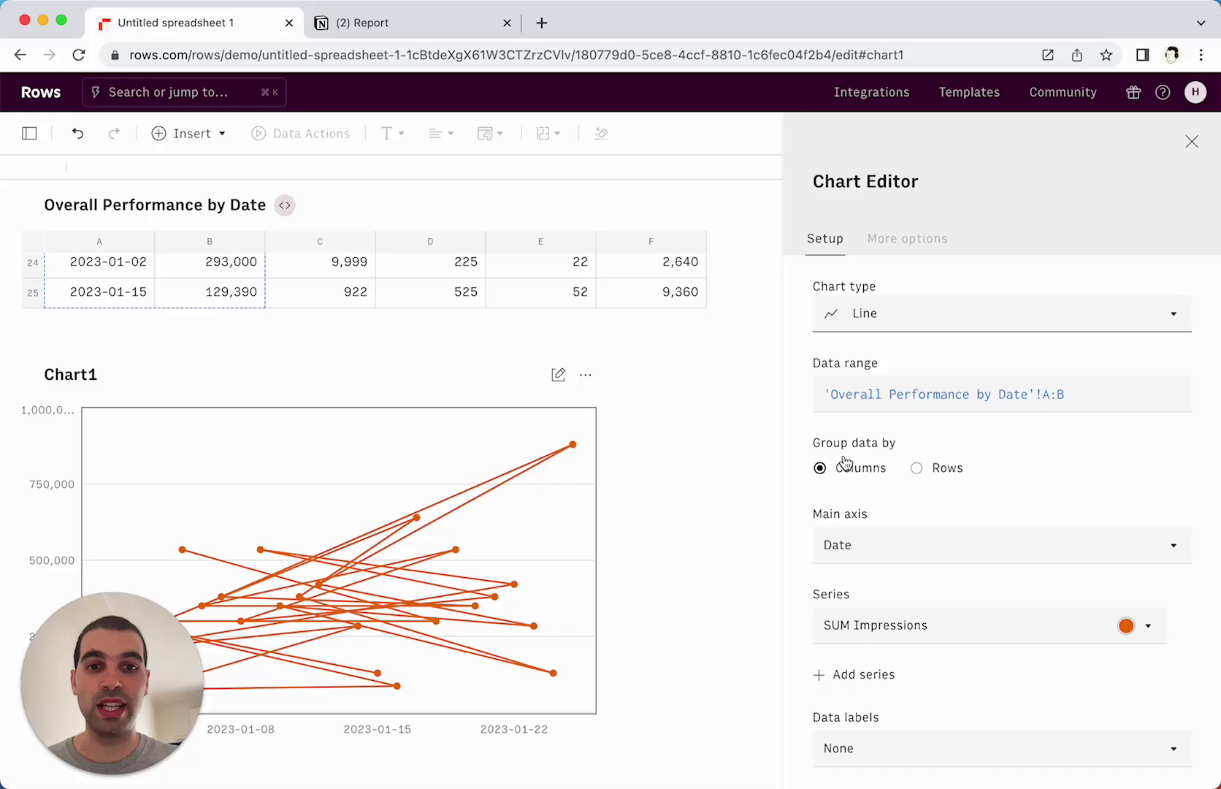
{"action": "scroll", "coordinate": [806, 458], "scroll_direction": "down", "scroll_amount": 4}
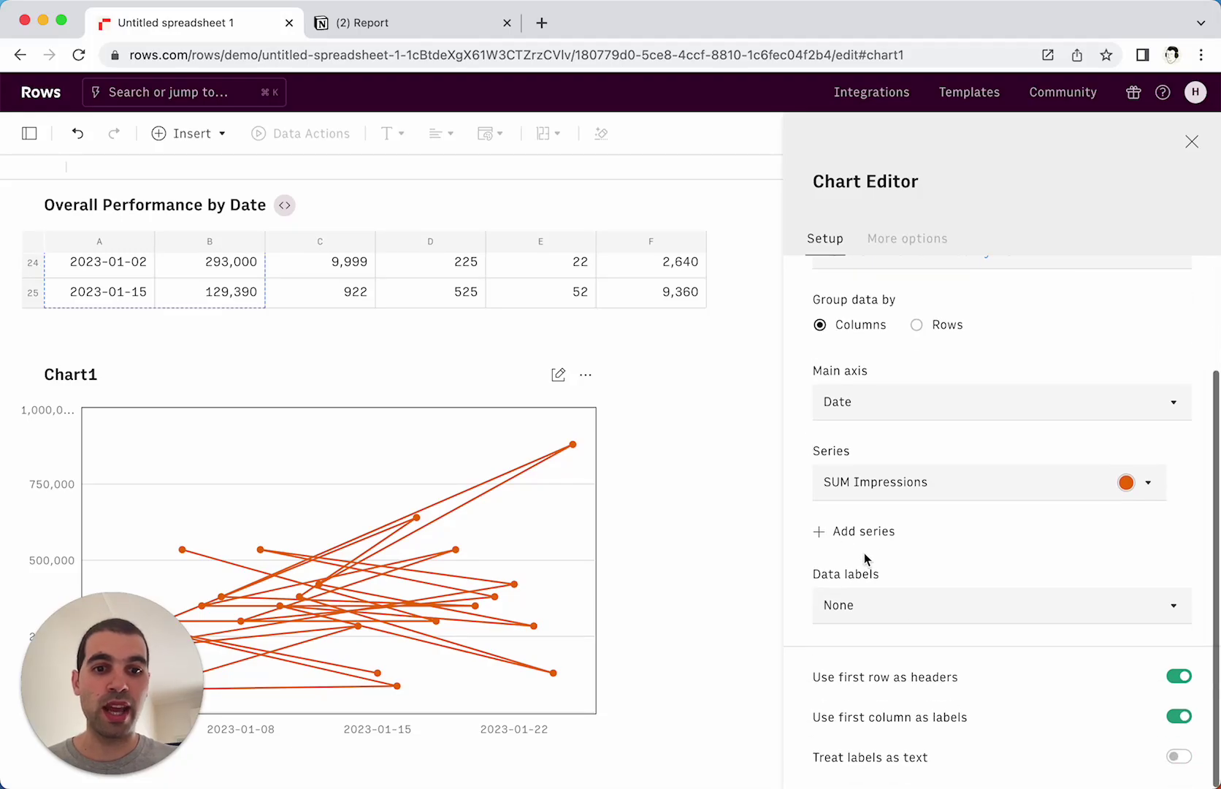
{"action": "left_click", "coordinate": [1177, 757]}
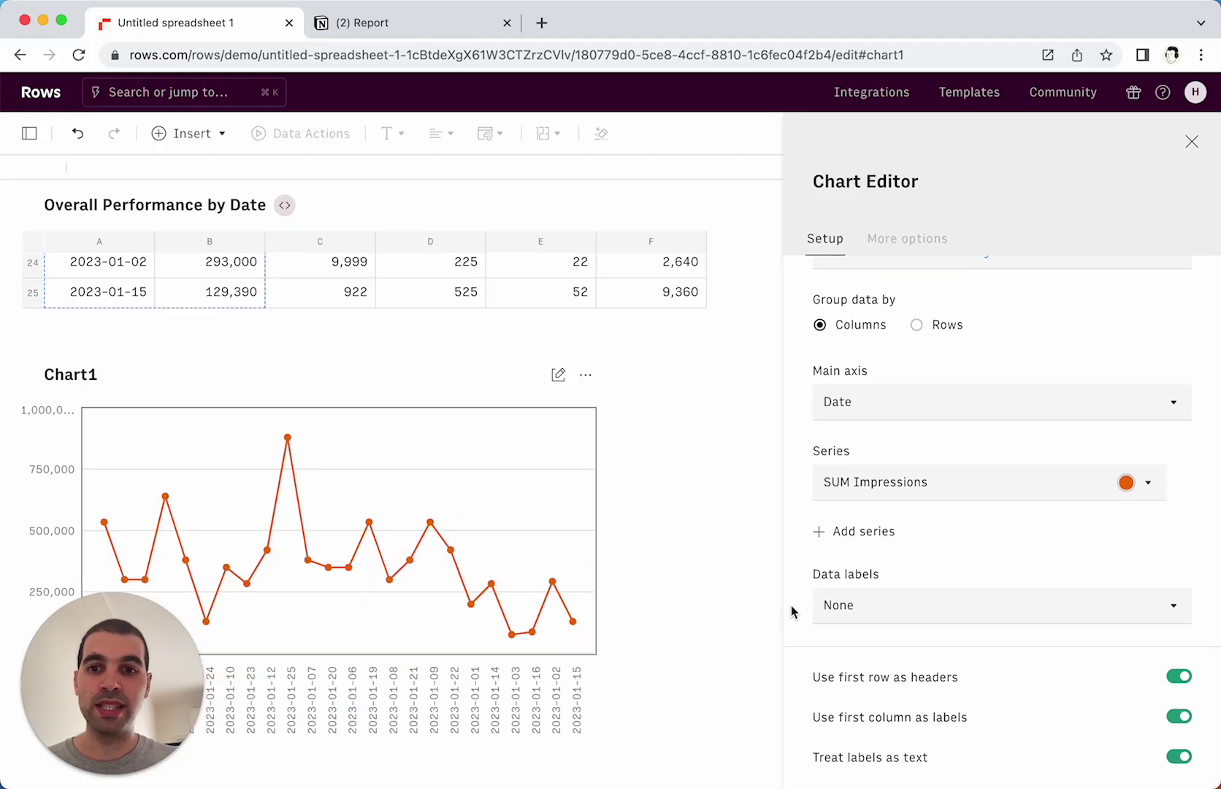
{"action": "scroll", "coordinate": [791, 612], "scroll_direction": "up", "scroll_amount": 3}
Give the chart the description 'The day with the most impressions was 01-12' and footnote Source: BigQuery
{"action": "left_click", "coordinate": [882, 252]}
{"action": "left_click", "coordinate": [876, 343]}
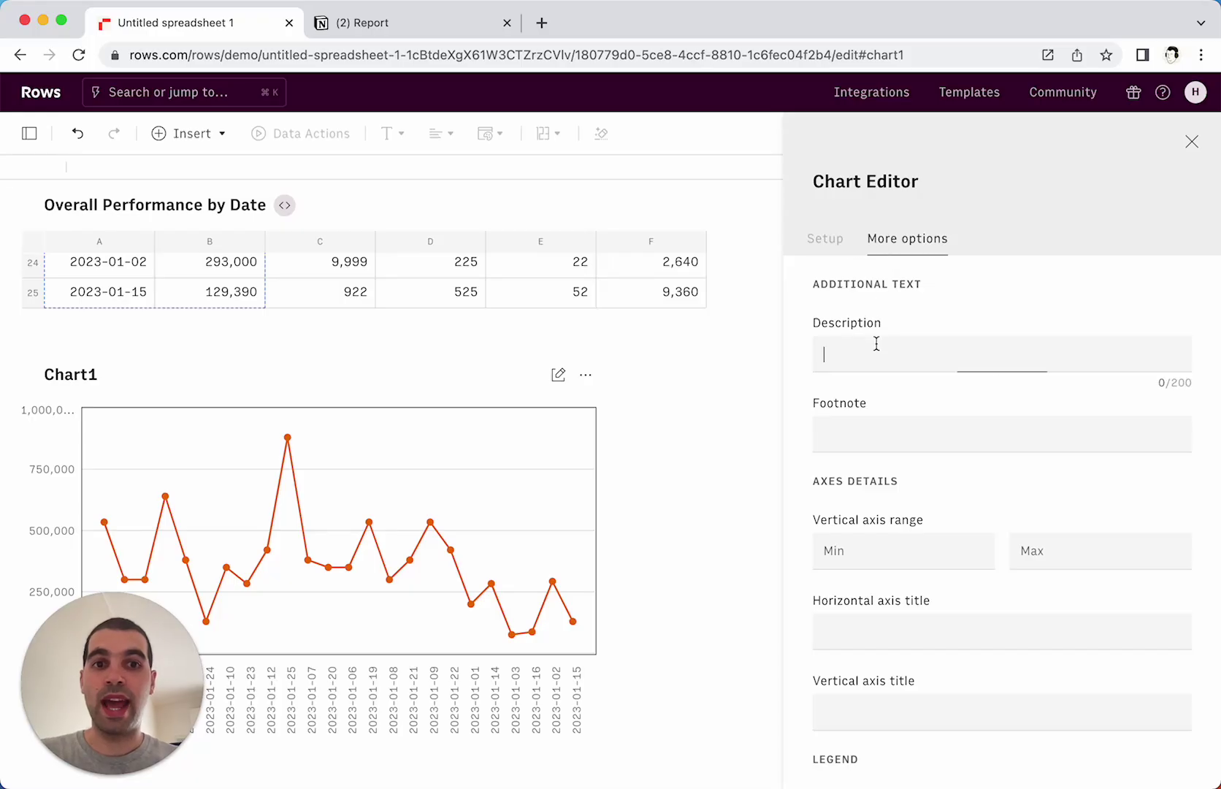
{"action": "left_click", "coordinate": [874, 427]}
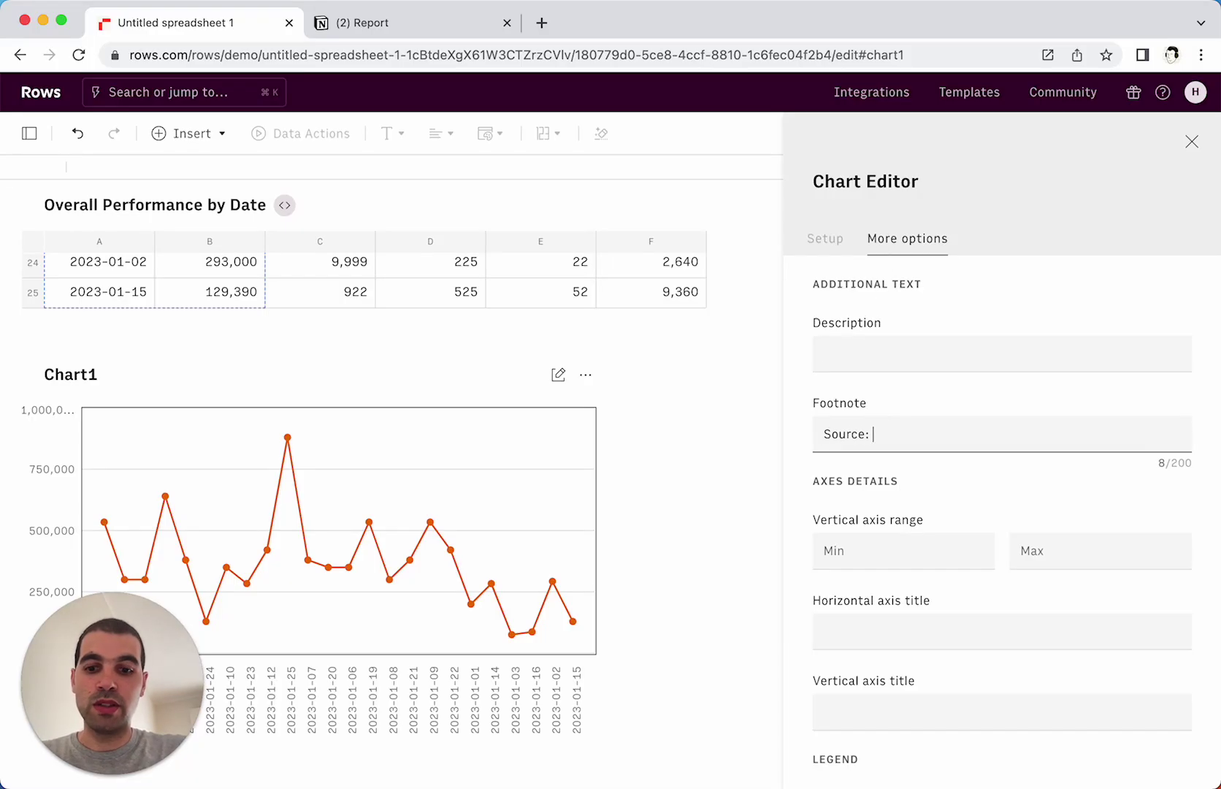
{"action": "left_click", "coordinate": [874, 359]}
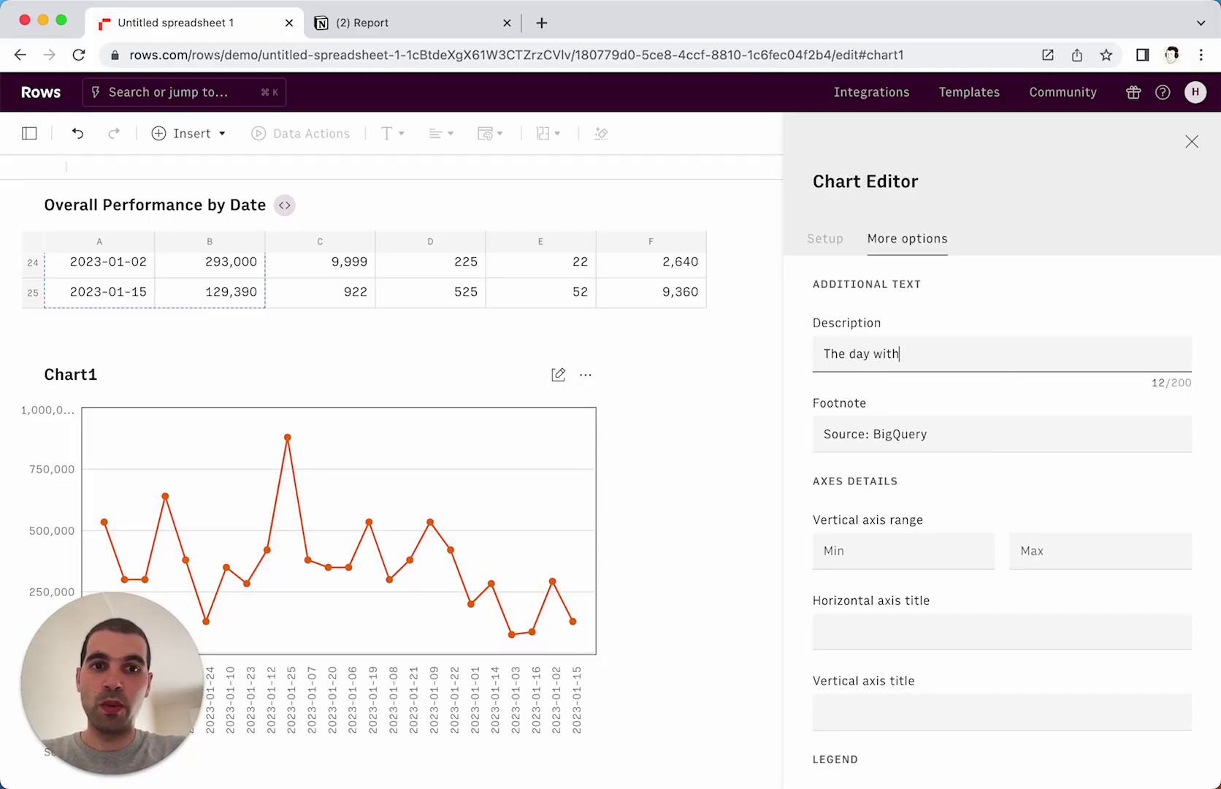
{"action": "type", "text": "The day with the most impressions was 01-12"}
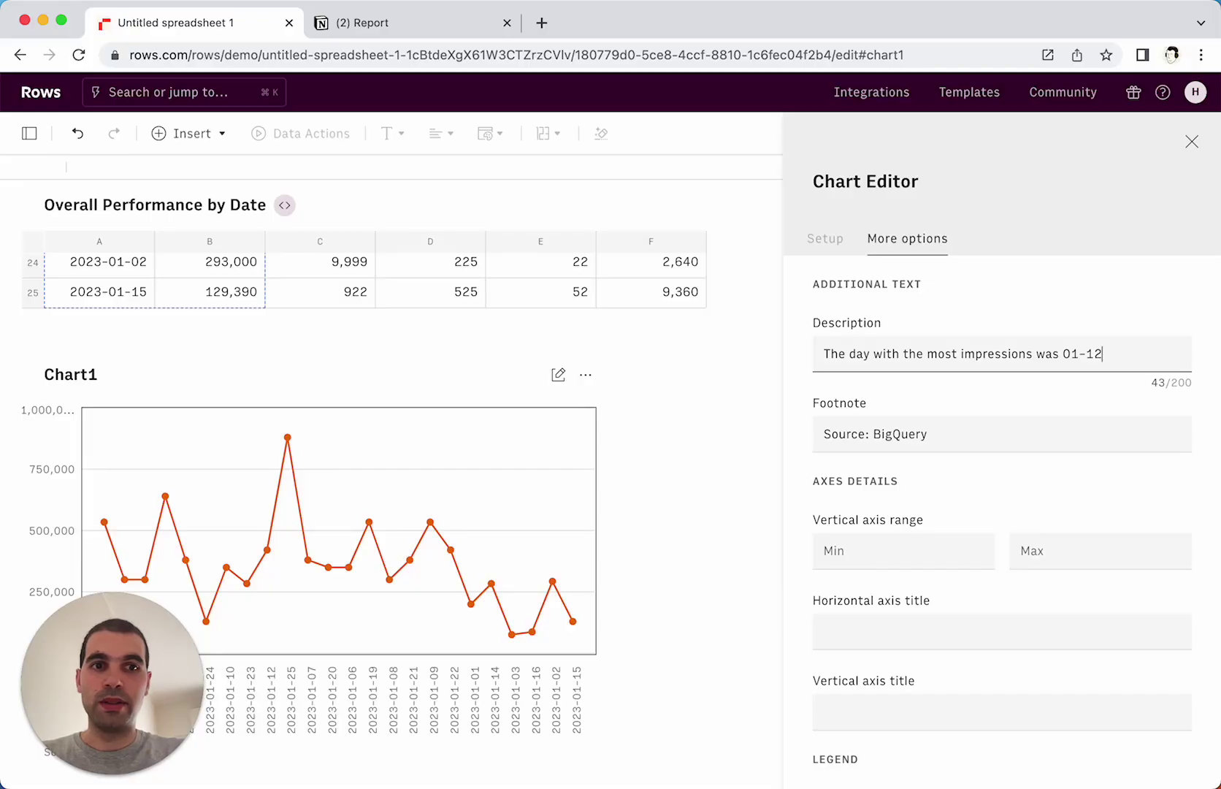
{"action": "key", "text": "Return"}
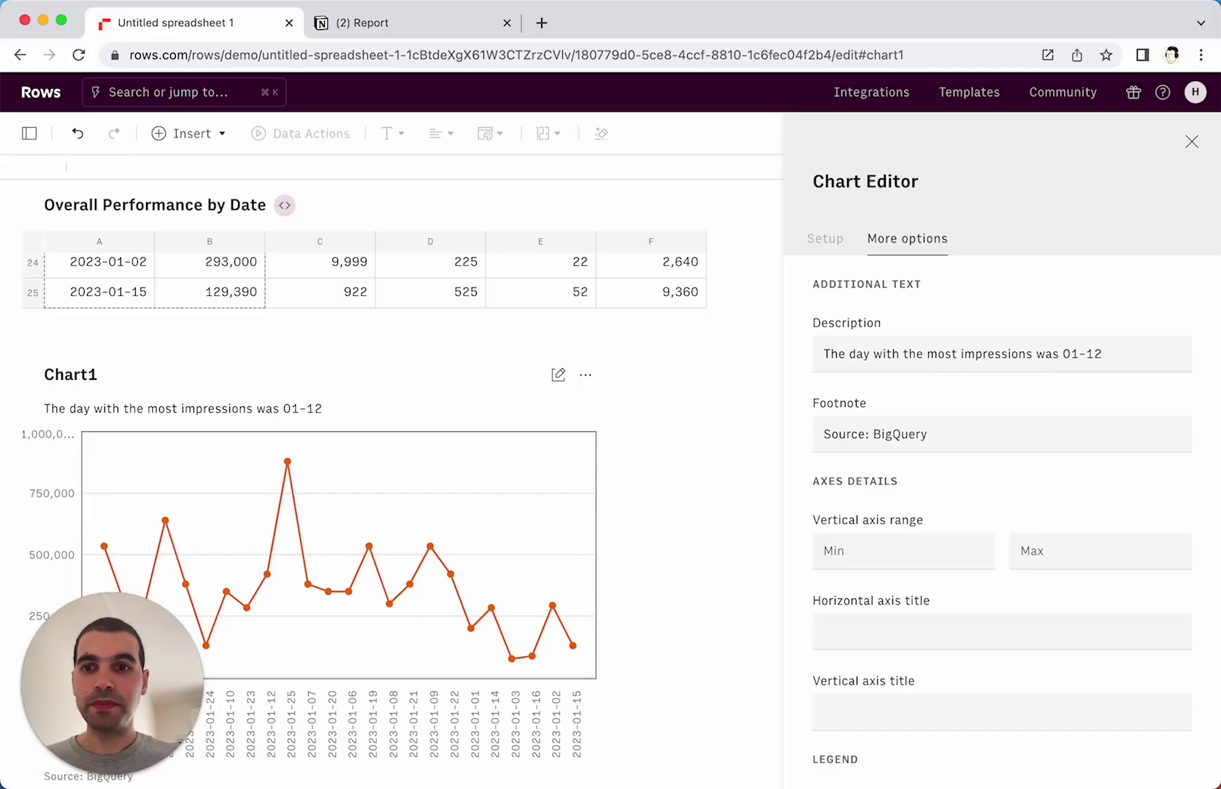
Retitle the chart 'Impressions by date'
{"action": "left_click", "coordinate": [82, 372]}
{"action": "type", "text": "Impressions by date"}
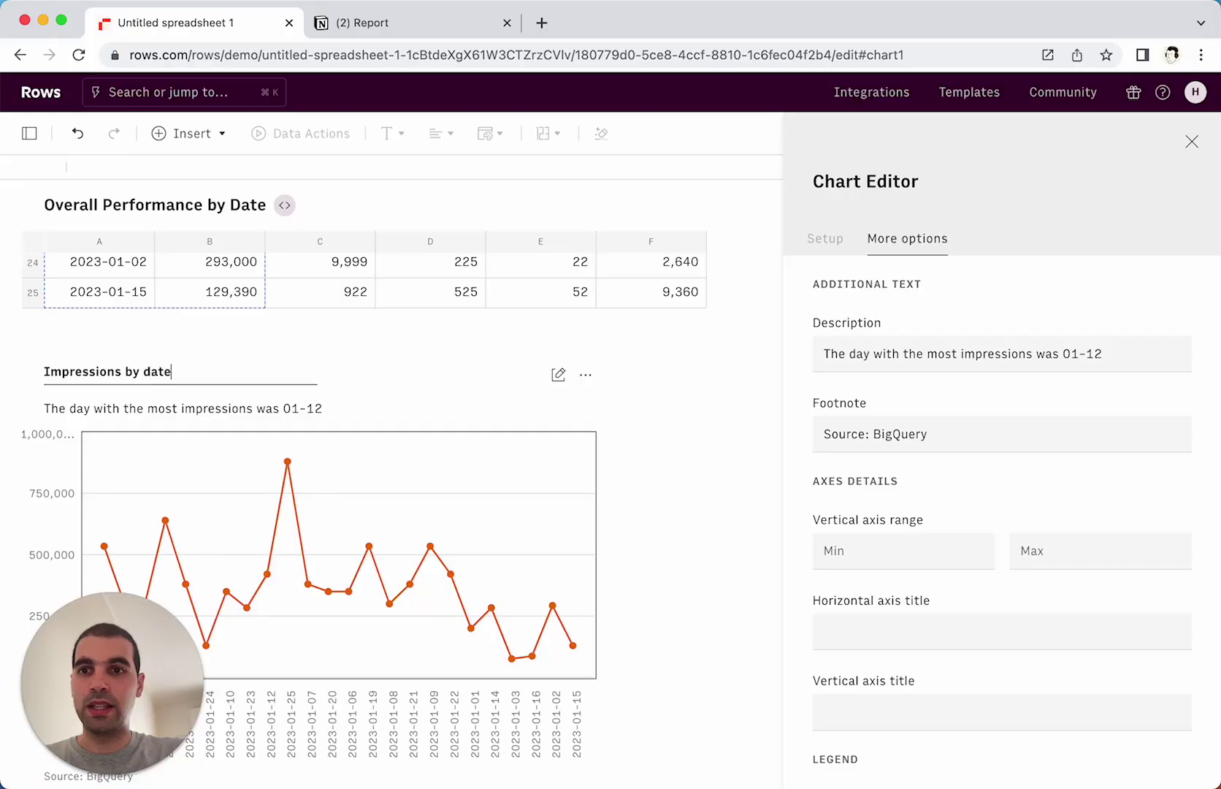
{"action": "key", "text": "Return"}
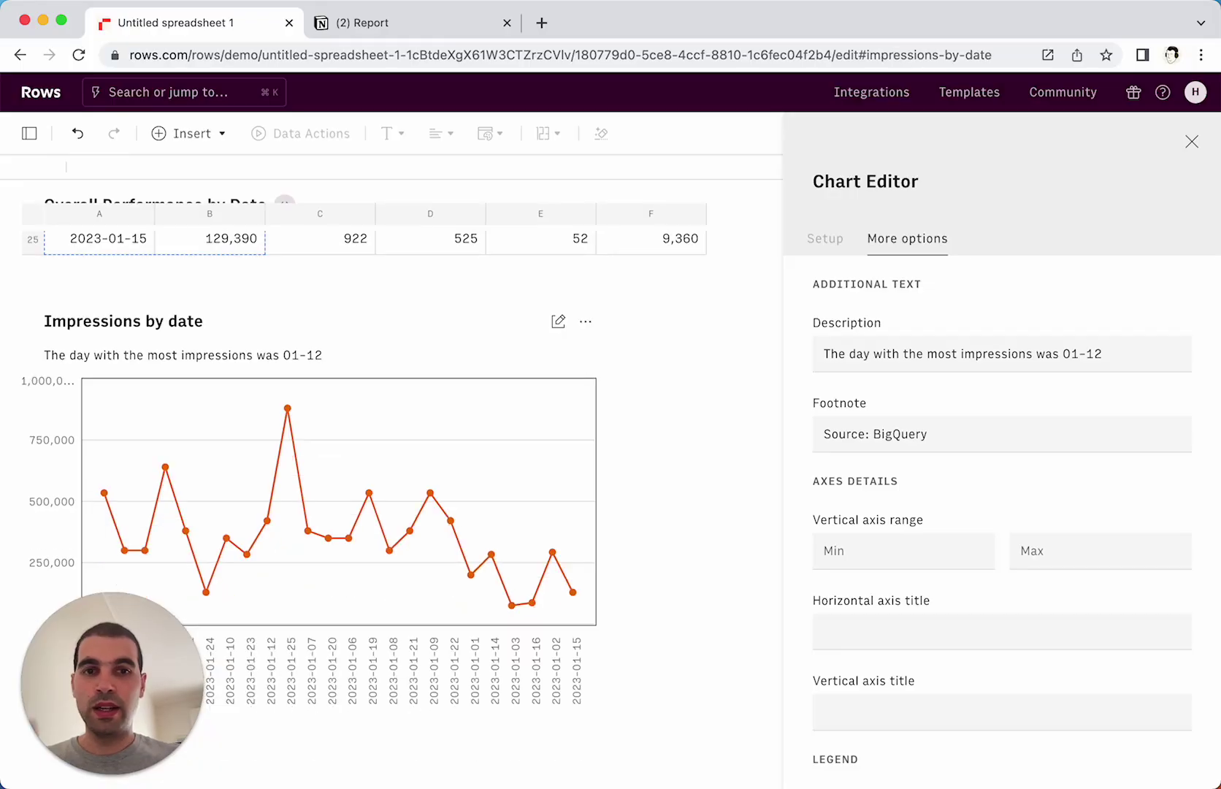
Delete Table1 and move the Impressions by date chart to the top of Page1
{"action": "left_click", "coordinate": [1191, 142]}
{"action": "scroll", "coordinate": [110, 259], "scroll_direction": "up", "scroll_amount": 10}
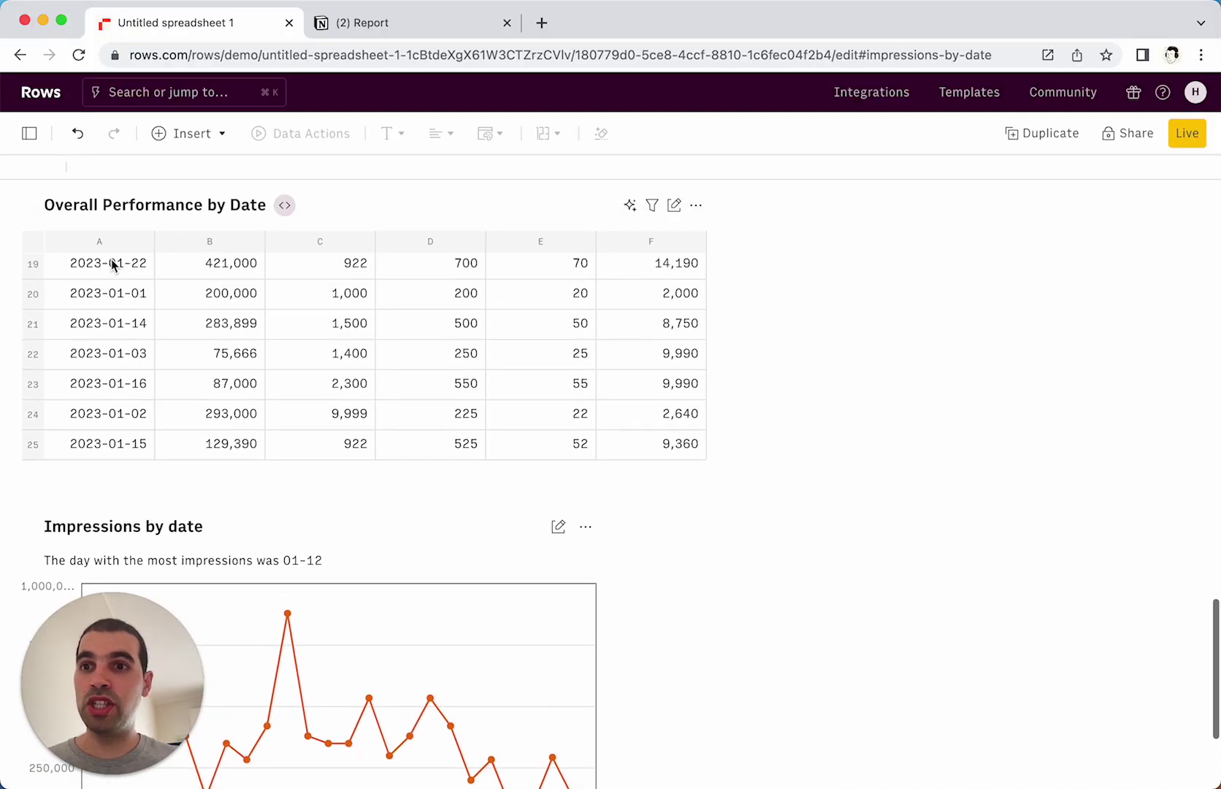
{"action": "left_click", "coordinate": [29, 133]}
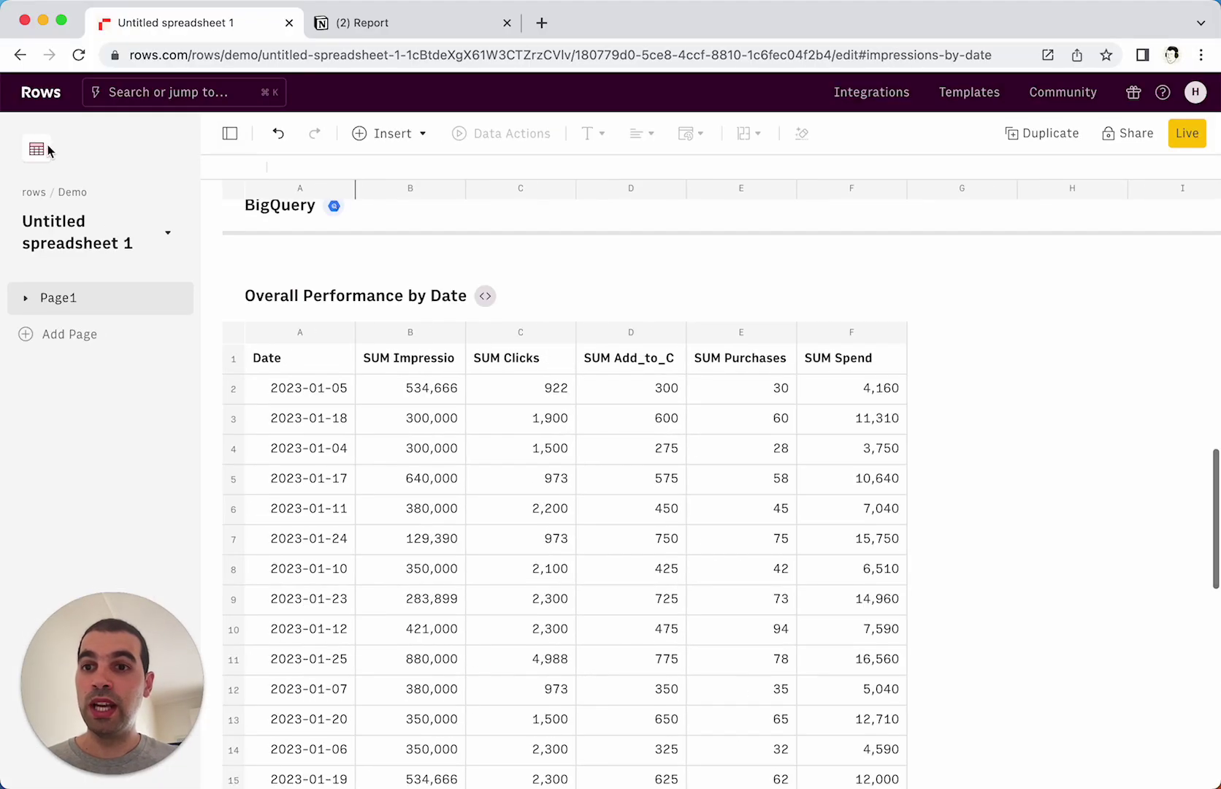
{"action": "left_click", "coordinate": [26, 298]}
{"action": "left_click", "coordinate": [178, 330]}
{"action": "left_click", "coordinate": [153, 437]}
{"action": "left_click", "coordinate": [767, 476]}
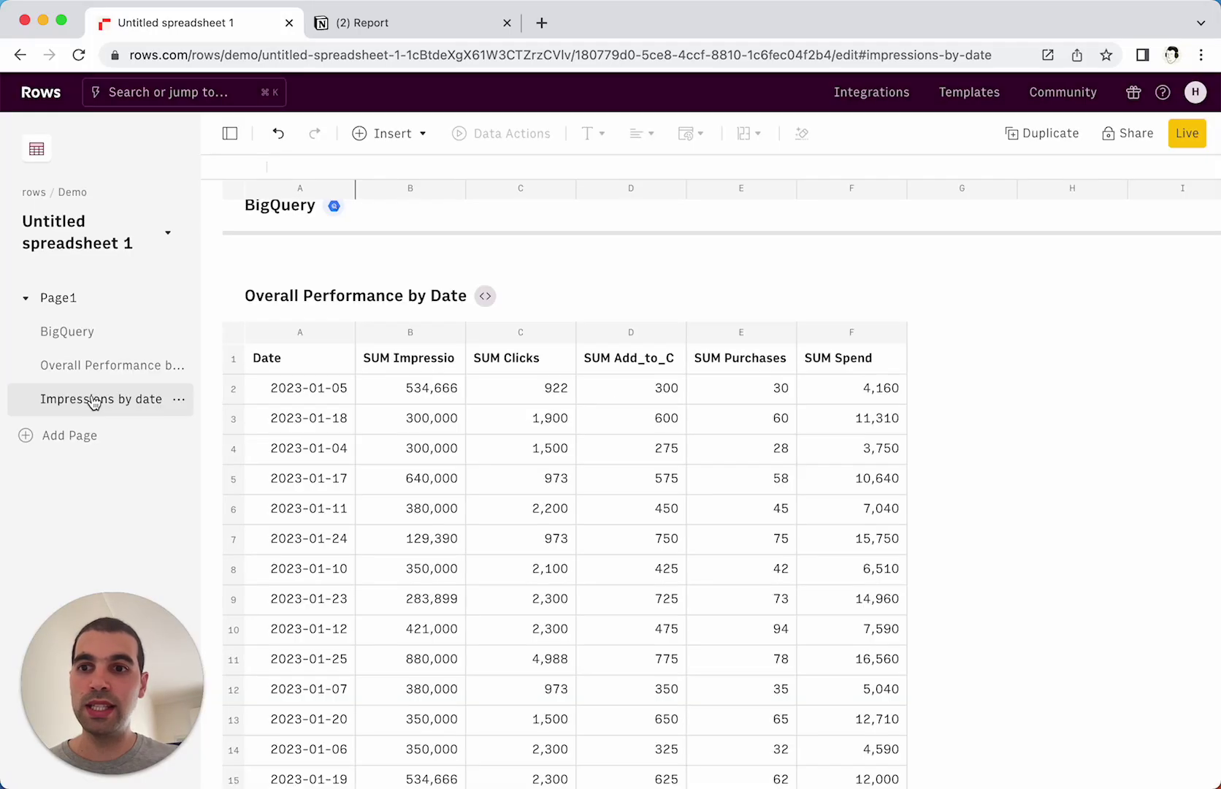
{"action": "left_click_drag", "start_coordinate": [73, 407], "coordinate": [94, 358]}
Apply a grey style to the Overall Performance by Date table's header row
{"action": "scroll", "coordinate": [314, 417], "scroll_direction": "down", "scroll_amount": 5}
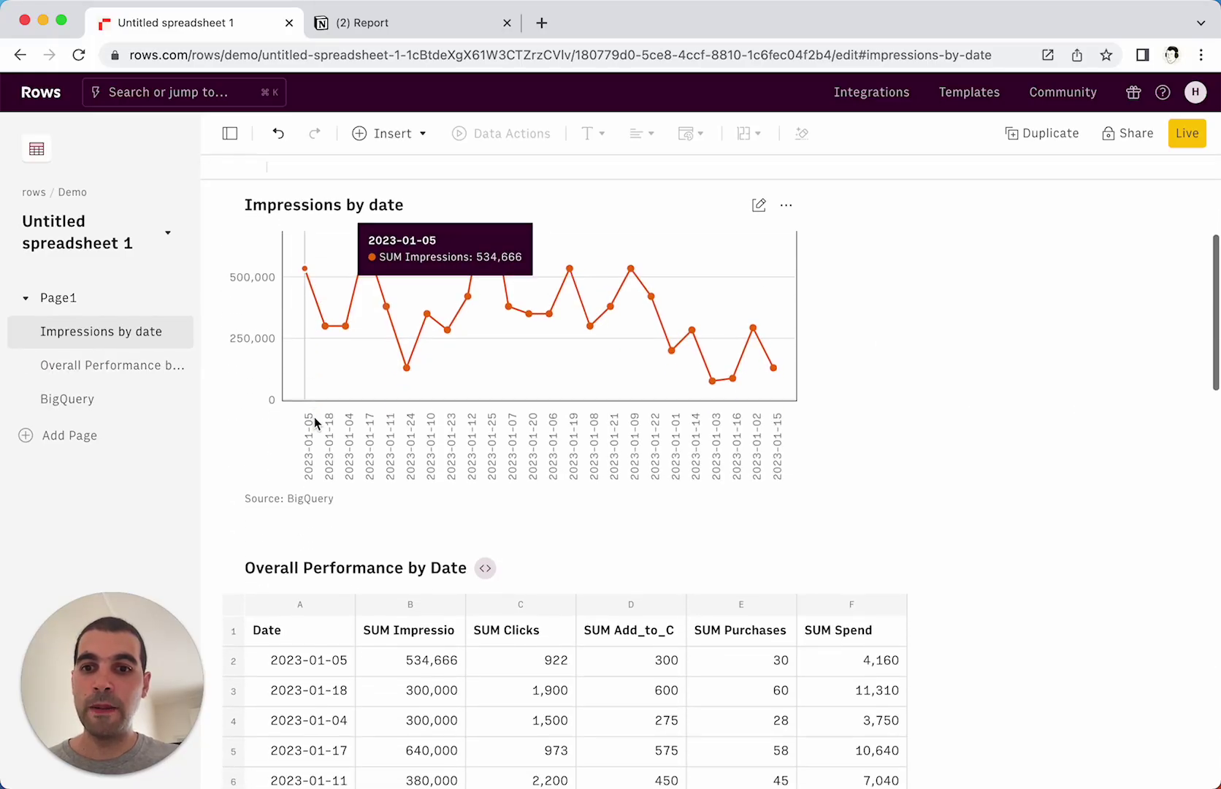
{"action": "left_click_drag", "start_coordinate": [300, 523], "coordinate": [833, 524]}
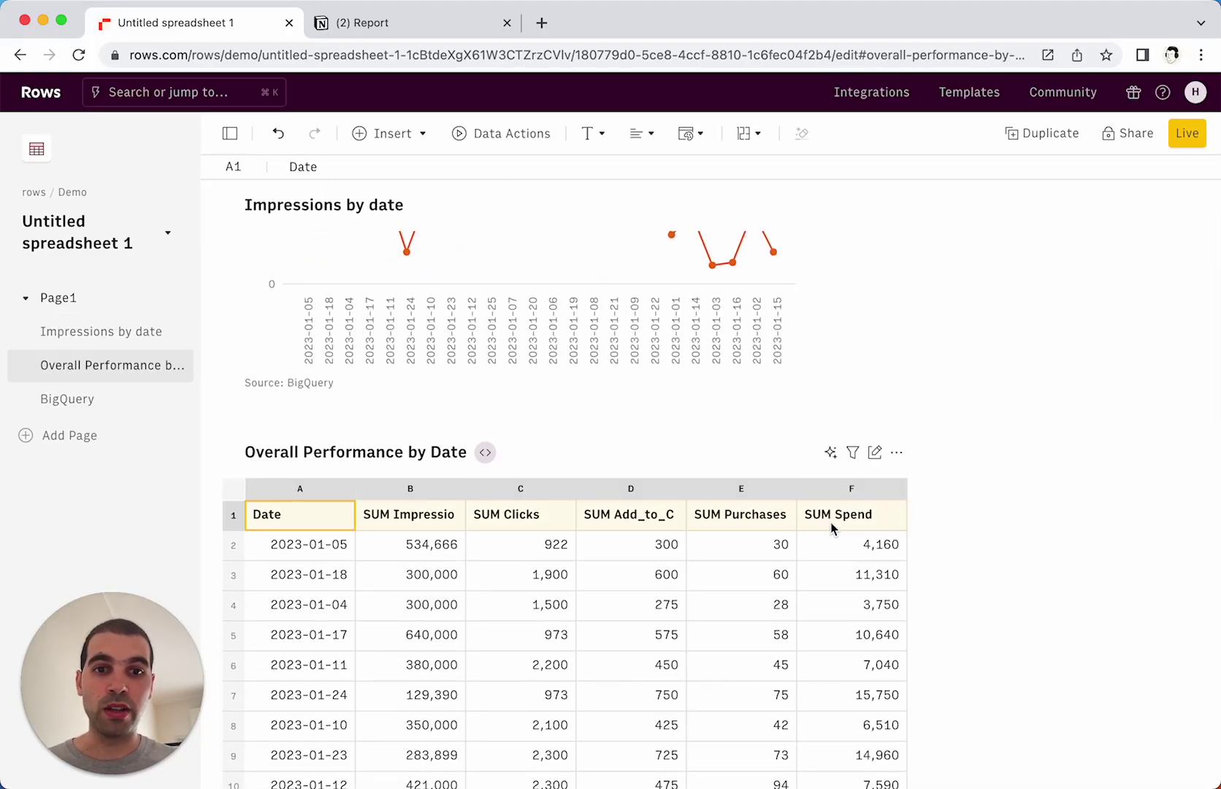
{"action": "left_click", "coordinate": [689, 133]}
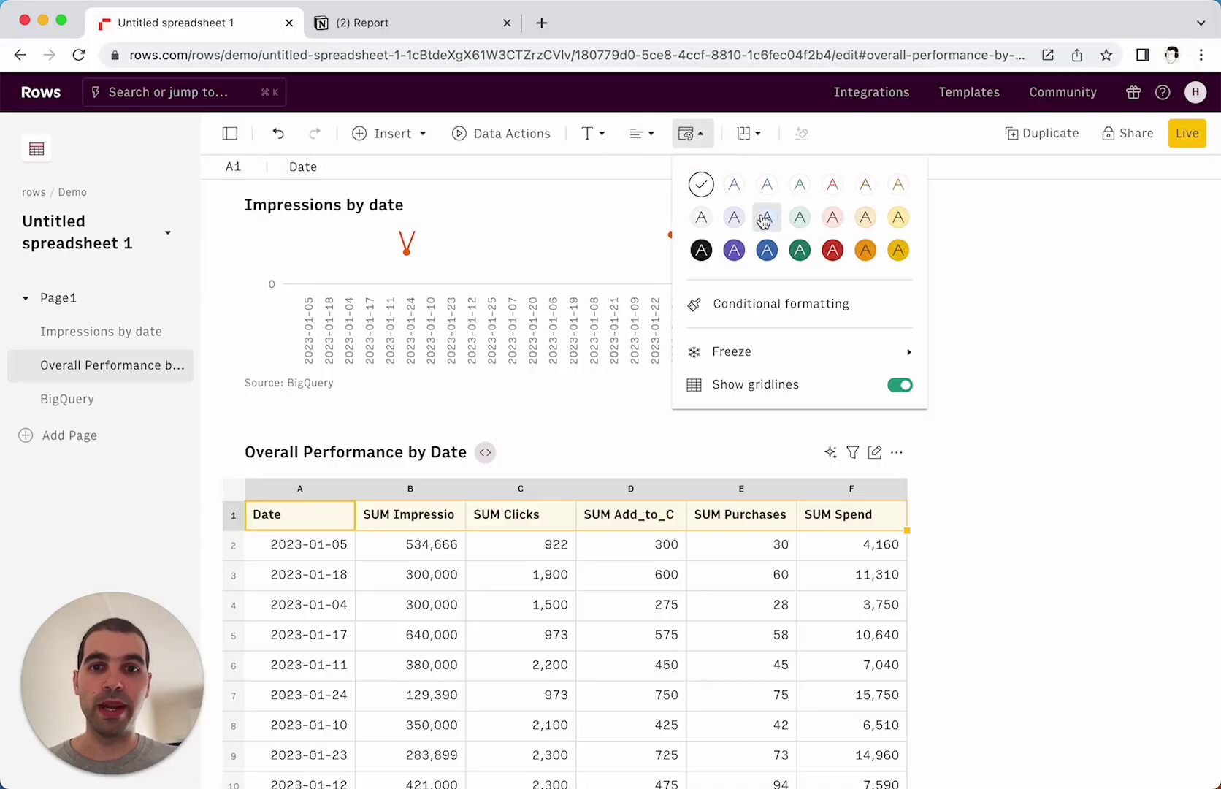
{"action": "left_click", "coordinate": [764, 218]}
{"action": "scroll", "coordinate": [645, 597], "scroll_direction": "down", "scroll_amount": 15}
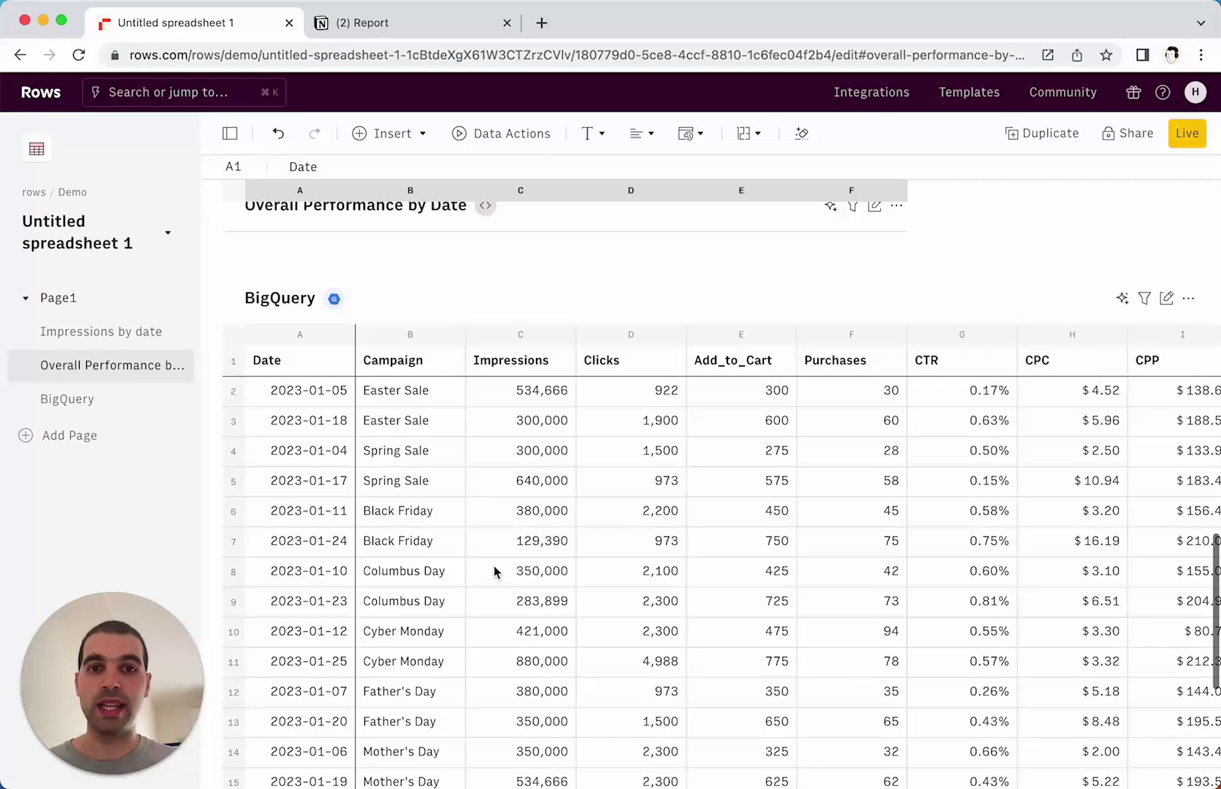
{"action": "scroll", "coordinate": [492, 549], "scroll_direction": "up", "scroll_amount": 2}
{"action": "left_click", "coordinate": [500, 552]}
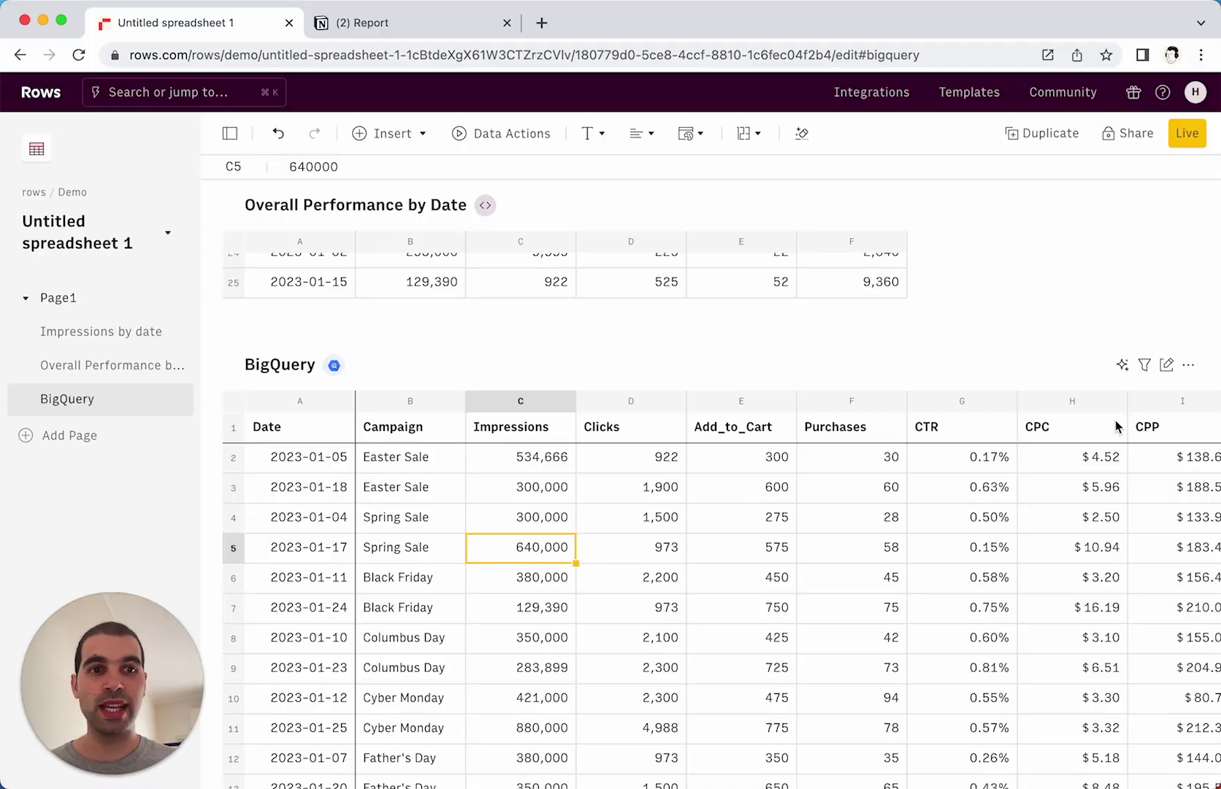
Turn on an Every day scheduled refresh for the BigQuery table and save all changes
{"action": "left_click", "coordinate": [1165, 365]}
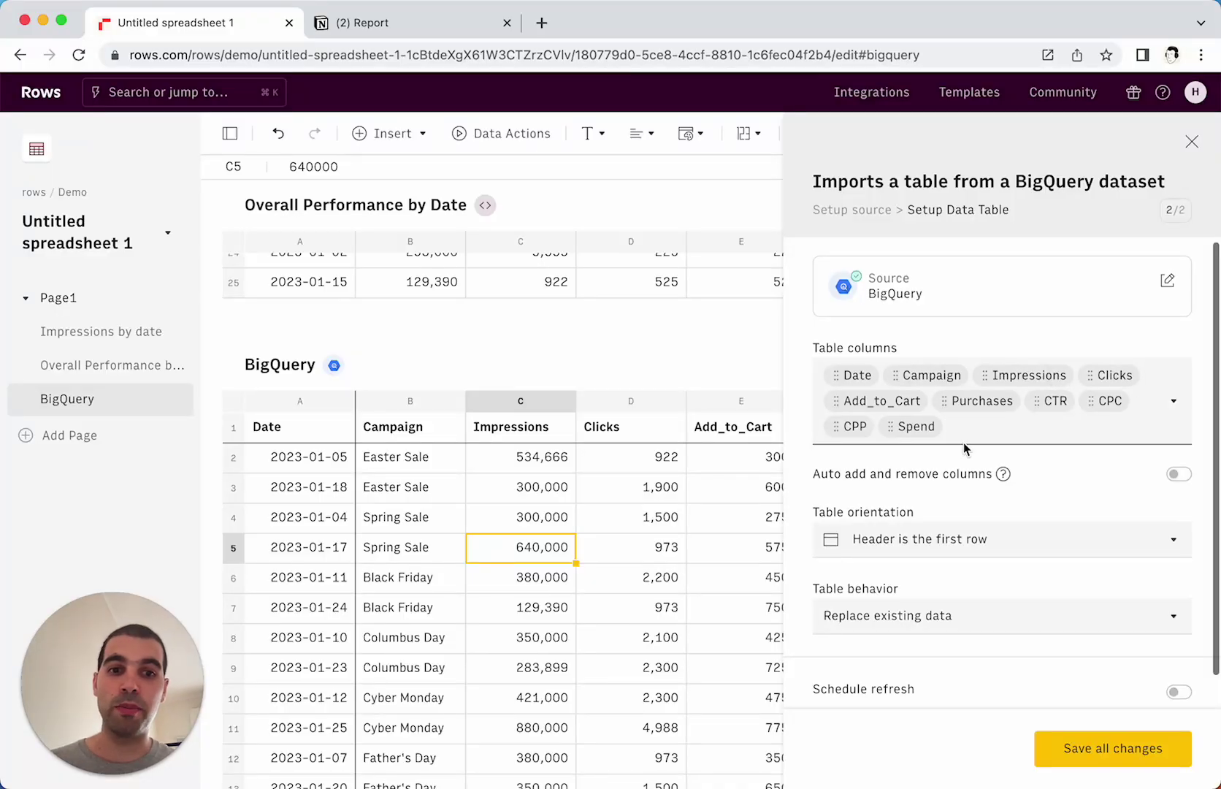
{"action": "scroll", "coordinate": [961, 444], "scroll_direction": "down", "scroll_amount": 1}
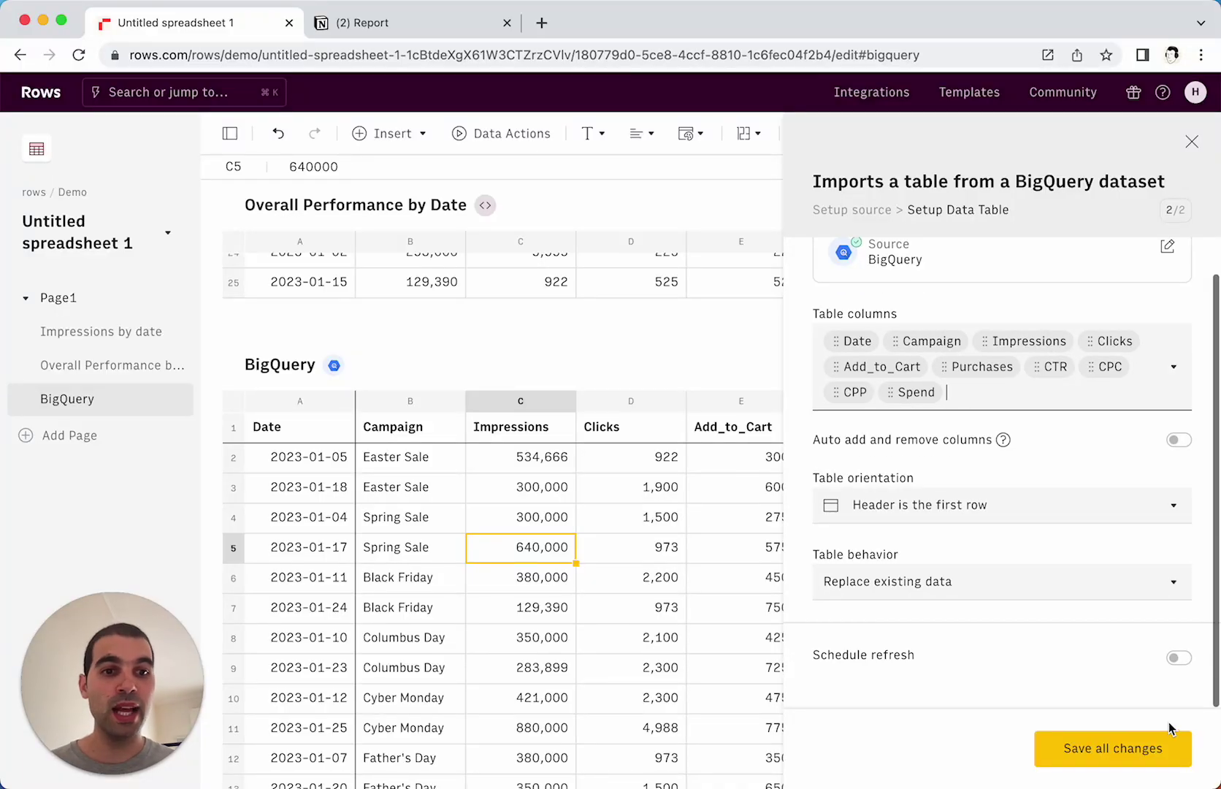
{"action": "left_click", "coordinate": [1178, 659]}
{"action": "scroll", "coordinate": [1104, 641], "scroll_direction": "down", "scroll_amount": 4}
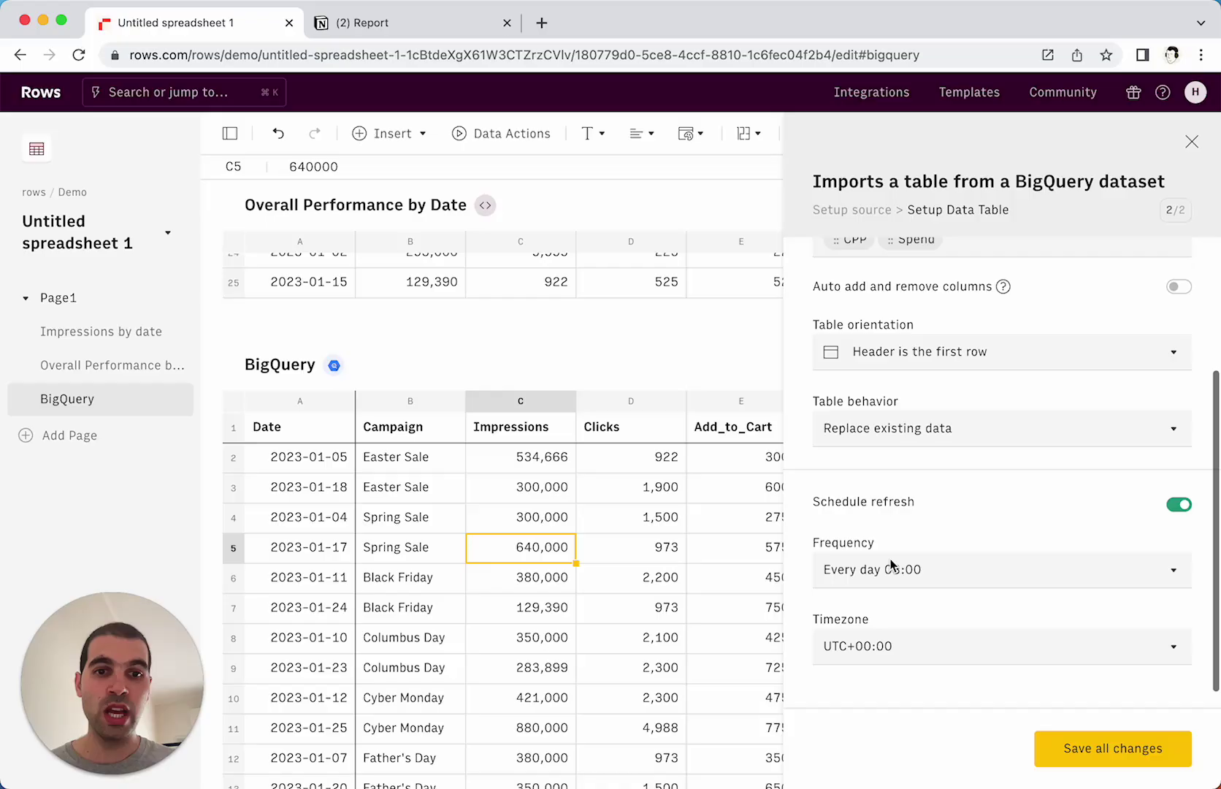
{"action": "left_click", "coordinate": [1099, 766]}
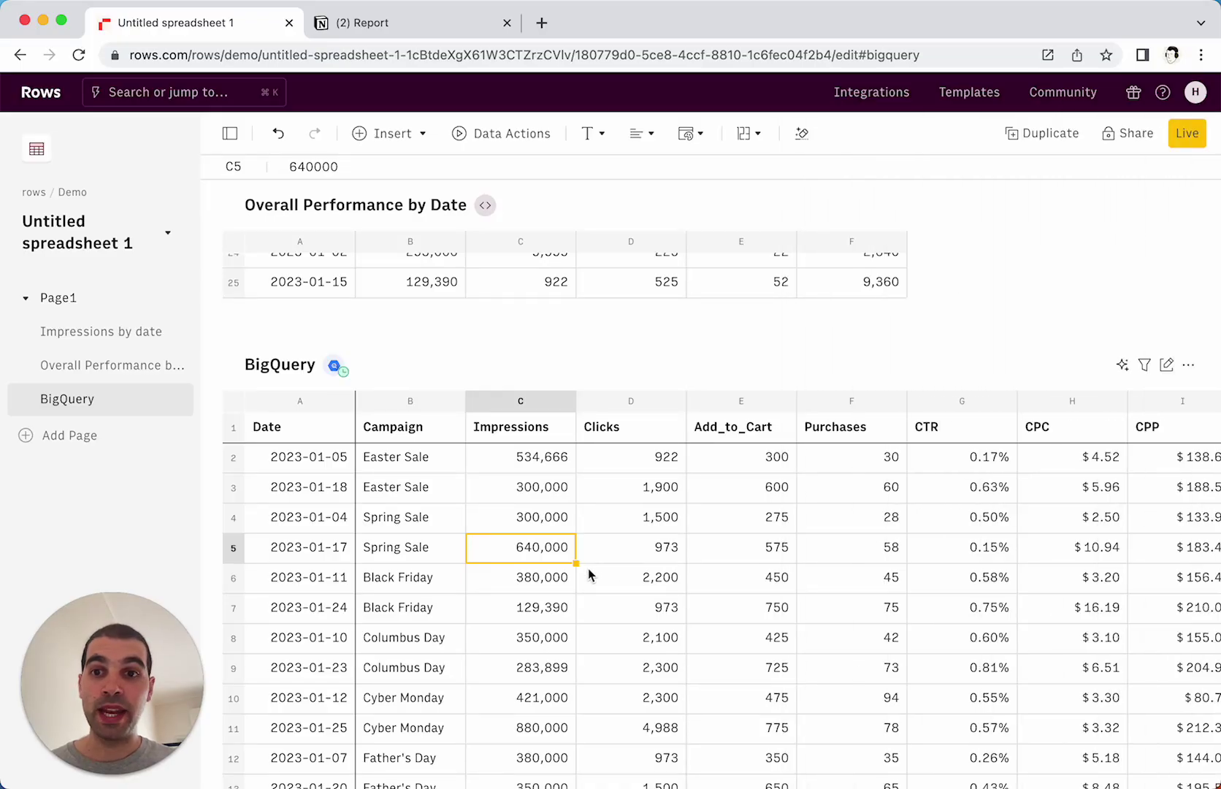
{"action": "mouse_move", "coordinate": [344, 374]}
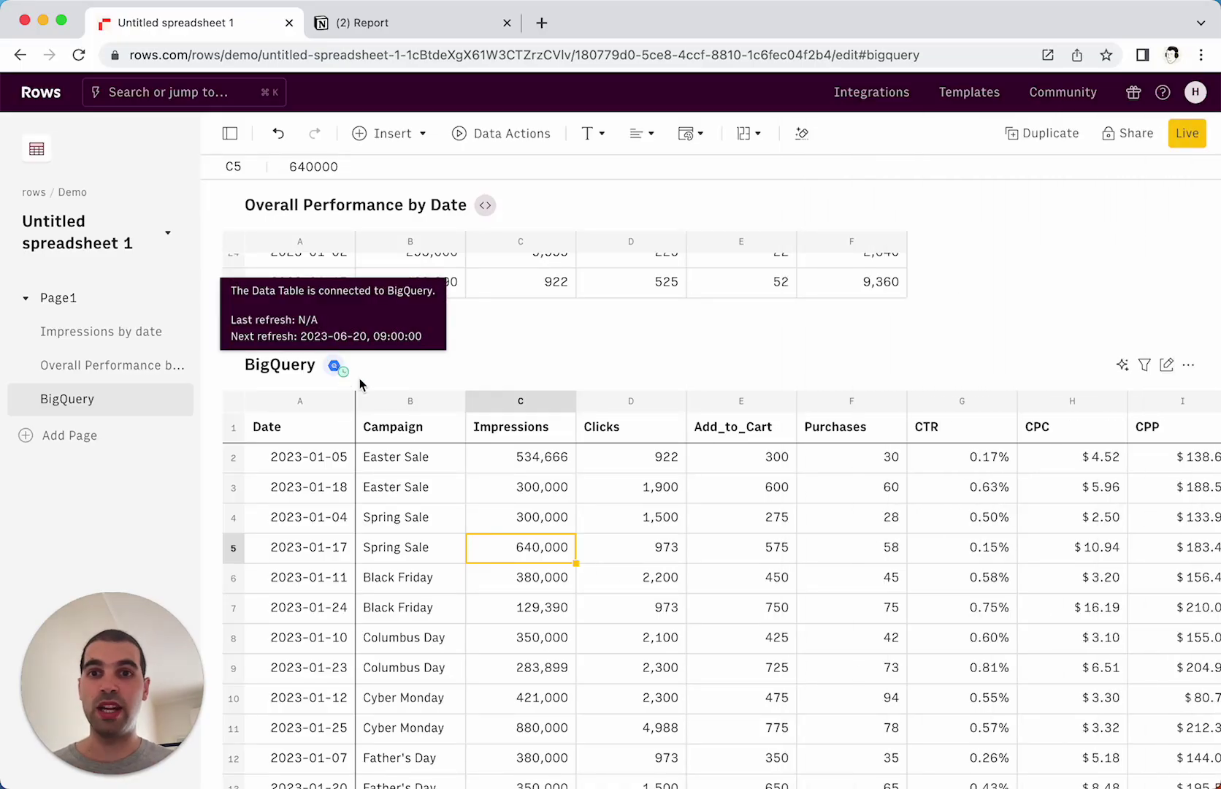
{"action": "scroll", "coordinate": [422, 484], "scroll_direction": "up", "scroll_amount": 5}
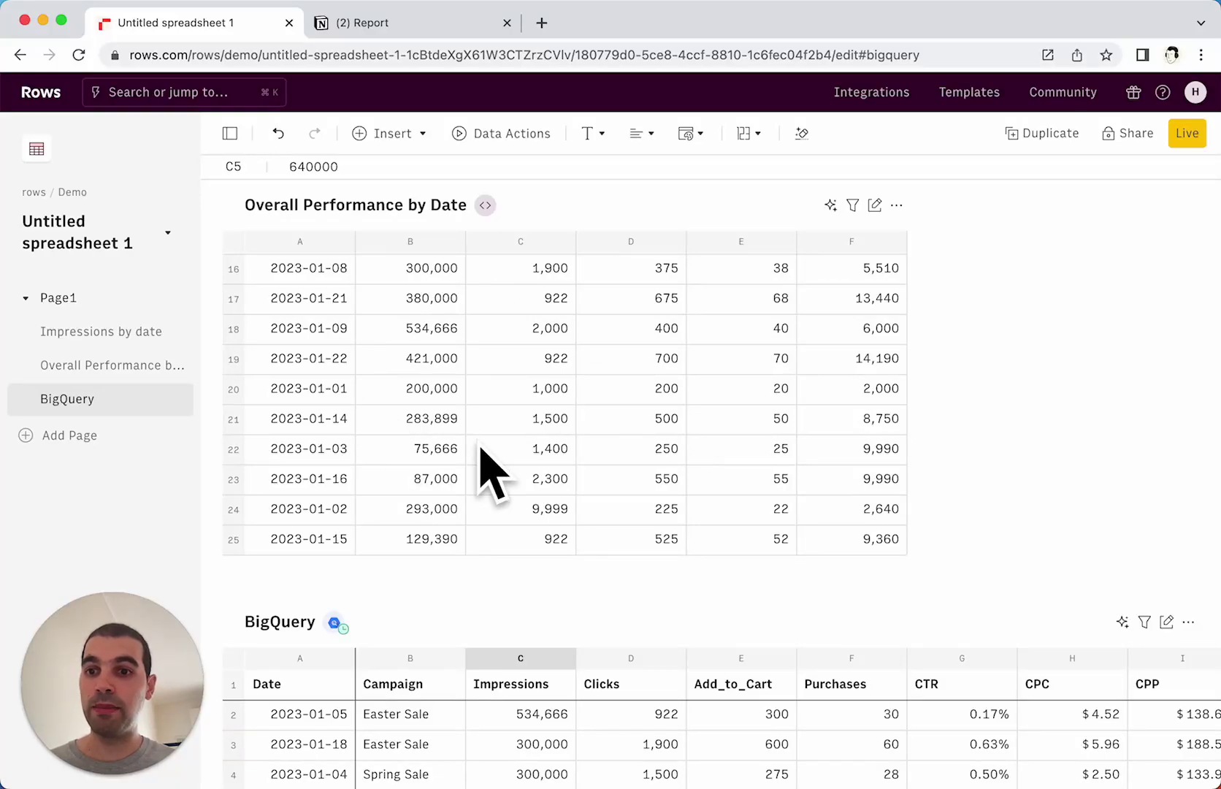
{"action": "scroll", "coordinate": [482, 452], "scroll_direction": "up", "scroll_amount": 10}
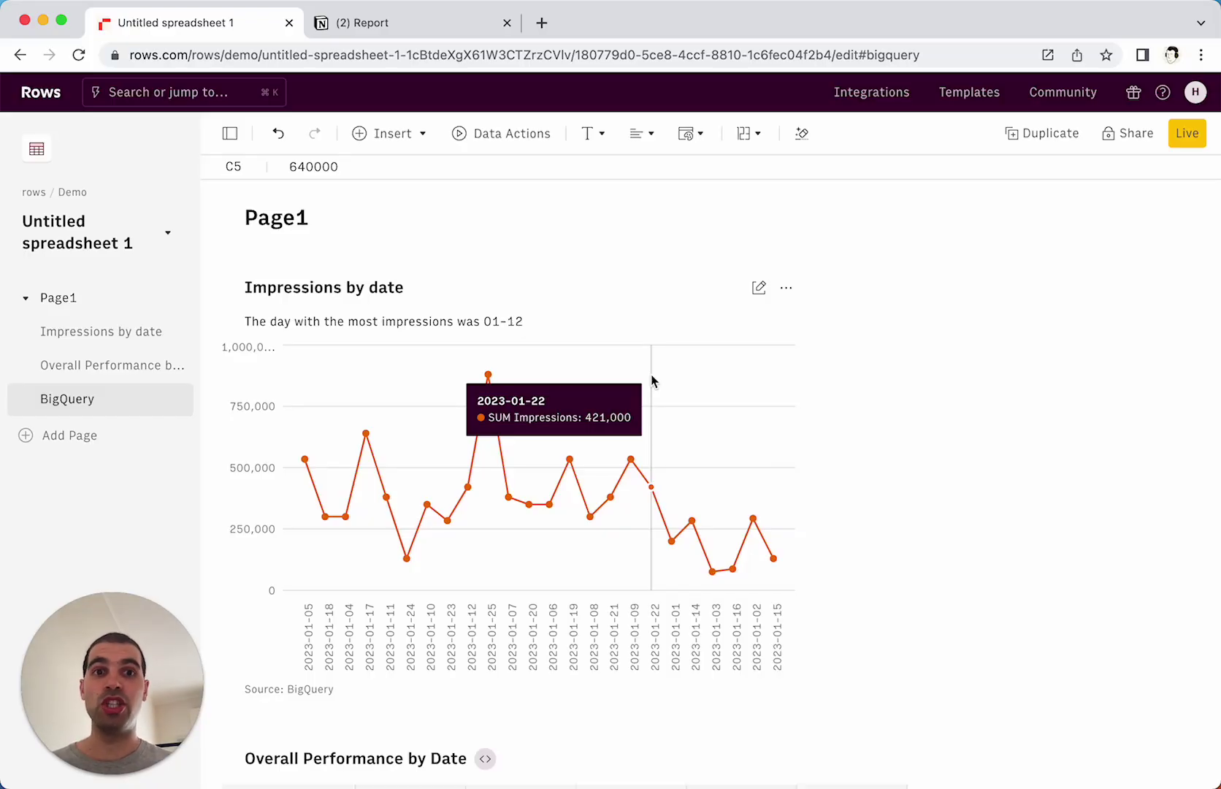
{"action": "left_click", "coordinate": [1113, 141]}
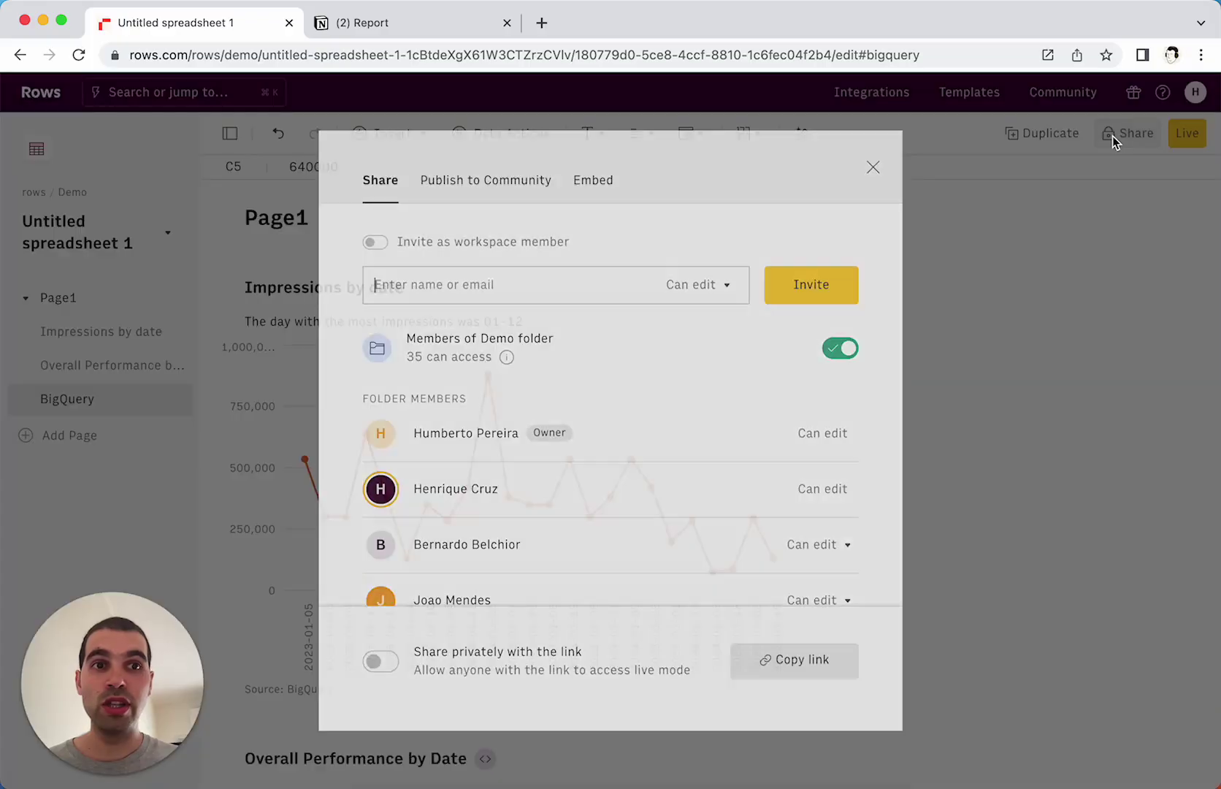
{"action": "scroll", "coordinate": [495, 420], "scroll_direction": "down", "scroll_amount": 2}
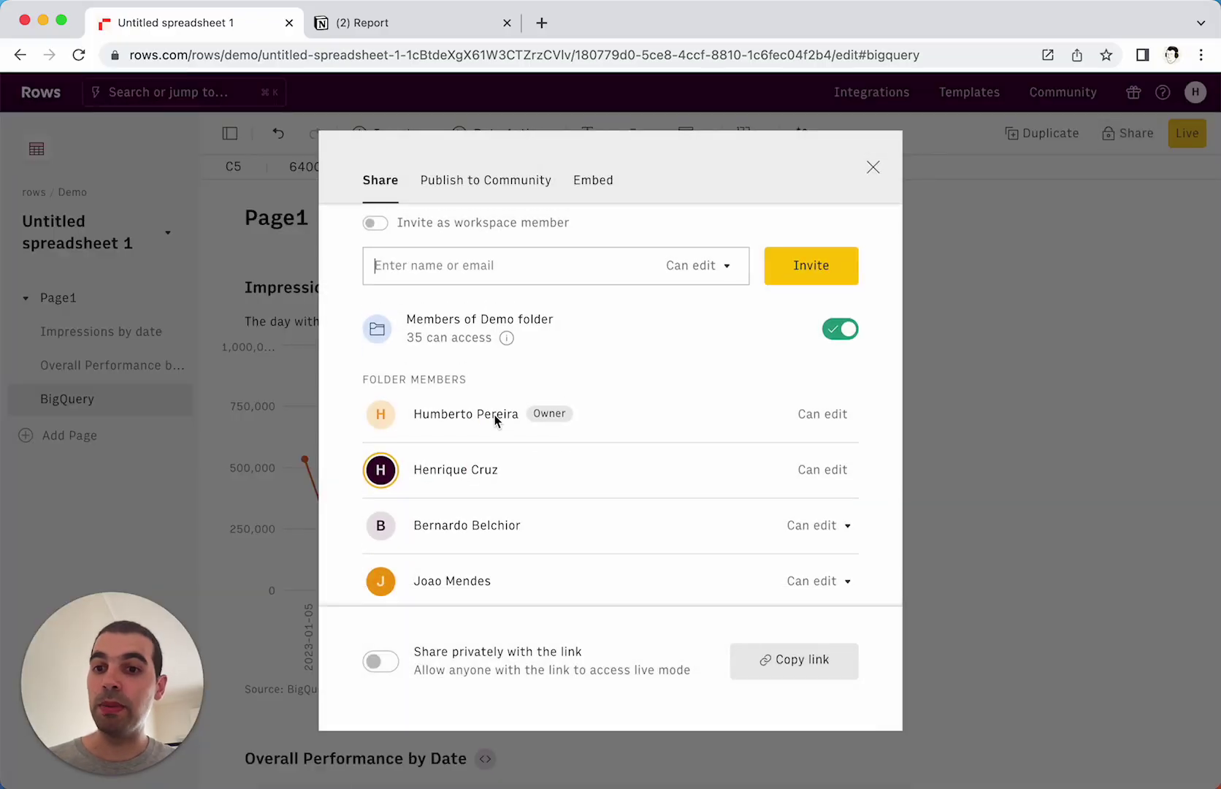
{"action": "left_click", "coordinate": [373, 661]}
{"action": "left_click", "coordinate": [794, 676]}
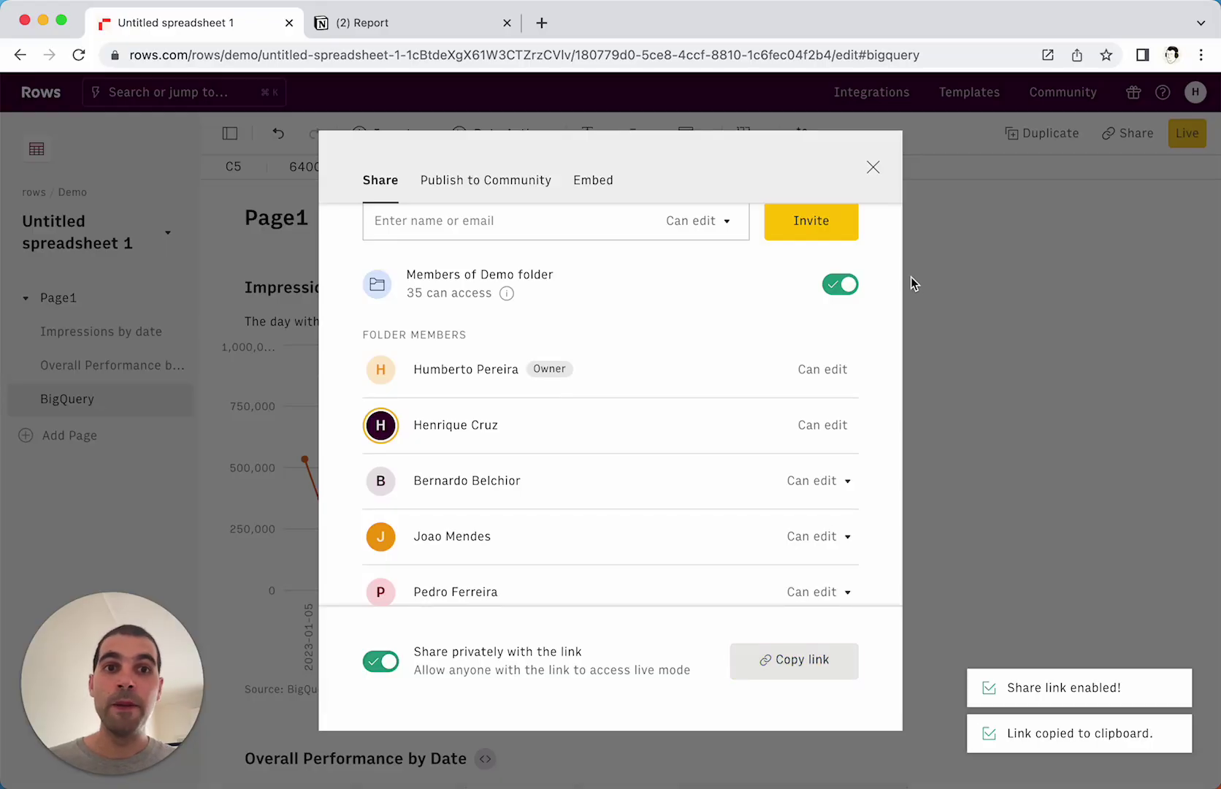
{"action": "left_click", "coordinate": [873, 168]}
{"action": "left_click", "coordinate": [1189, 133]}
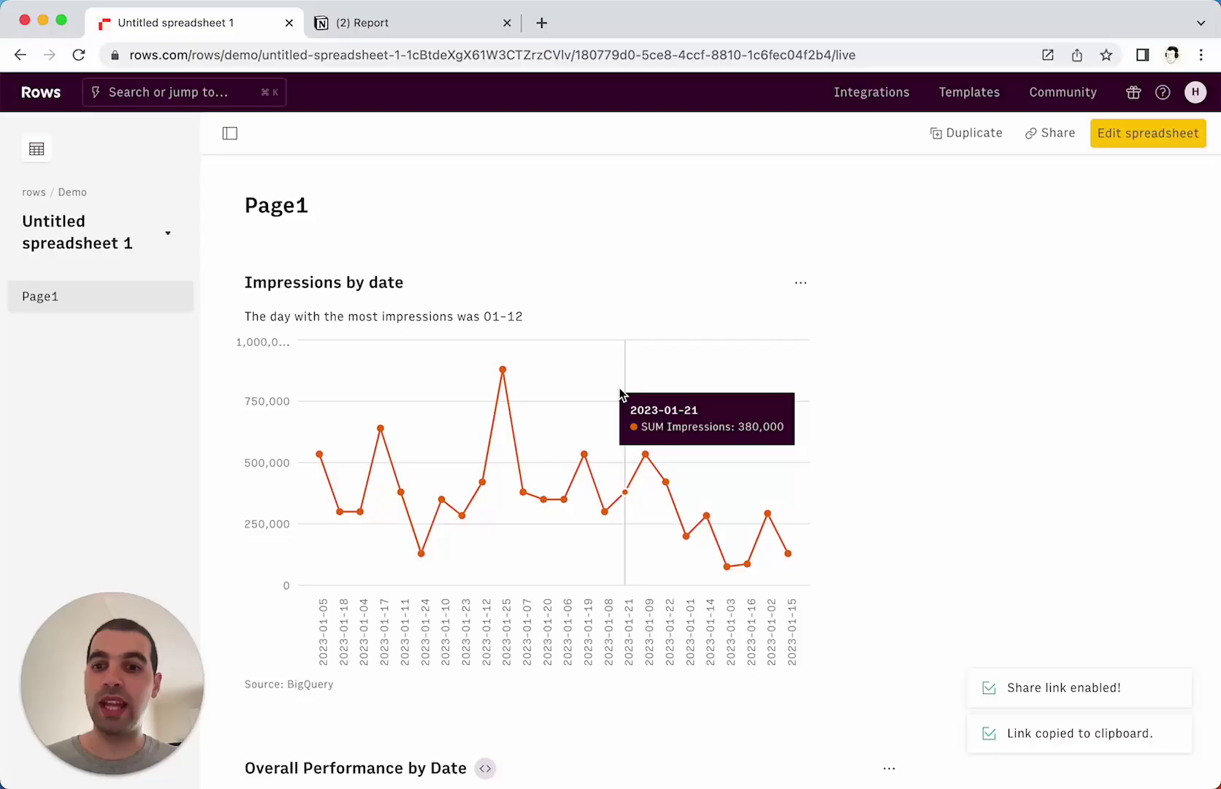
{"action": "scroll", "coordinate": [617, 387], "scroll_direction": "down", "scroll_amount": 6}
{"action": "scroll", "coordinate": [619, 392], "scroll_direction": "down", "scroll_amount": 5}
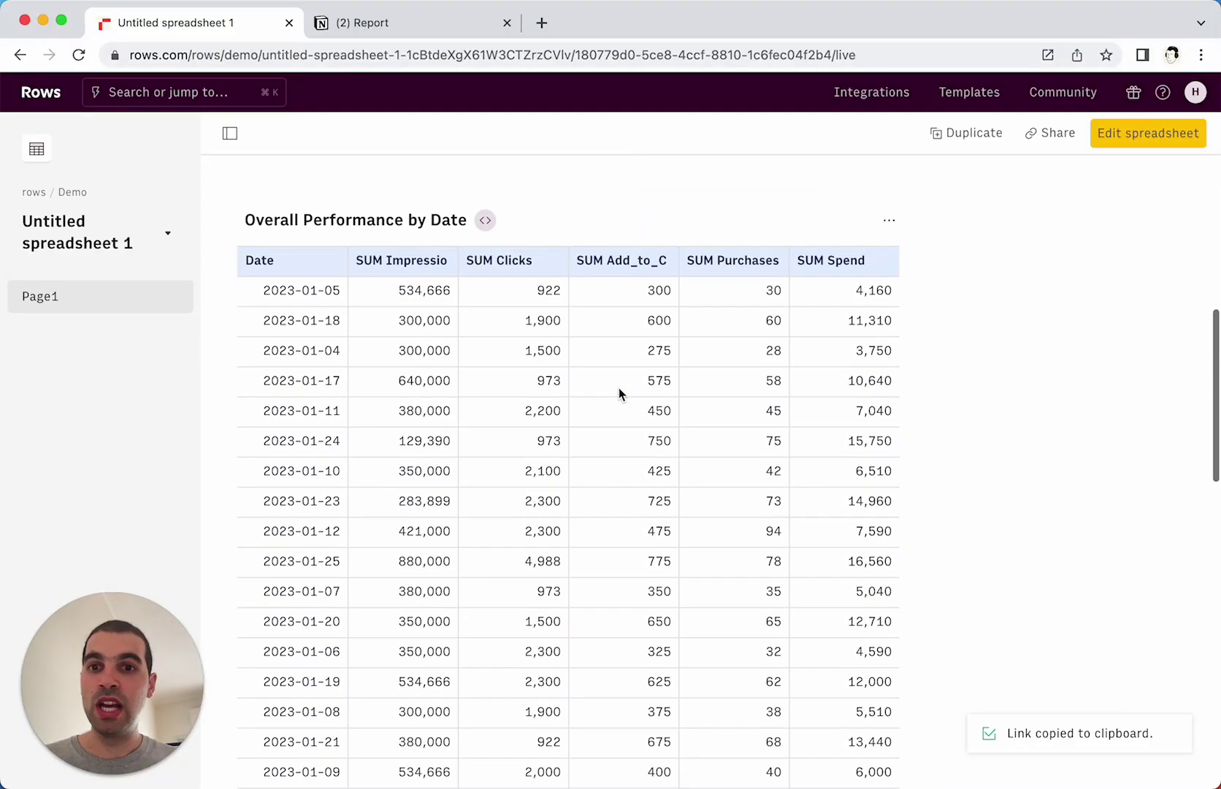
{"action": "scroll", "coordinate": [617, 389], "scroll_direction": "down", "scroll_amount": 9}
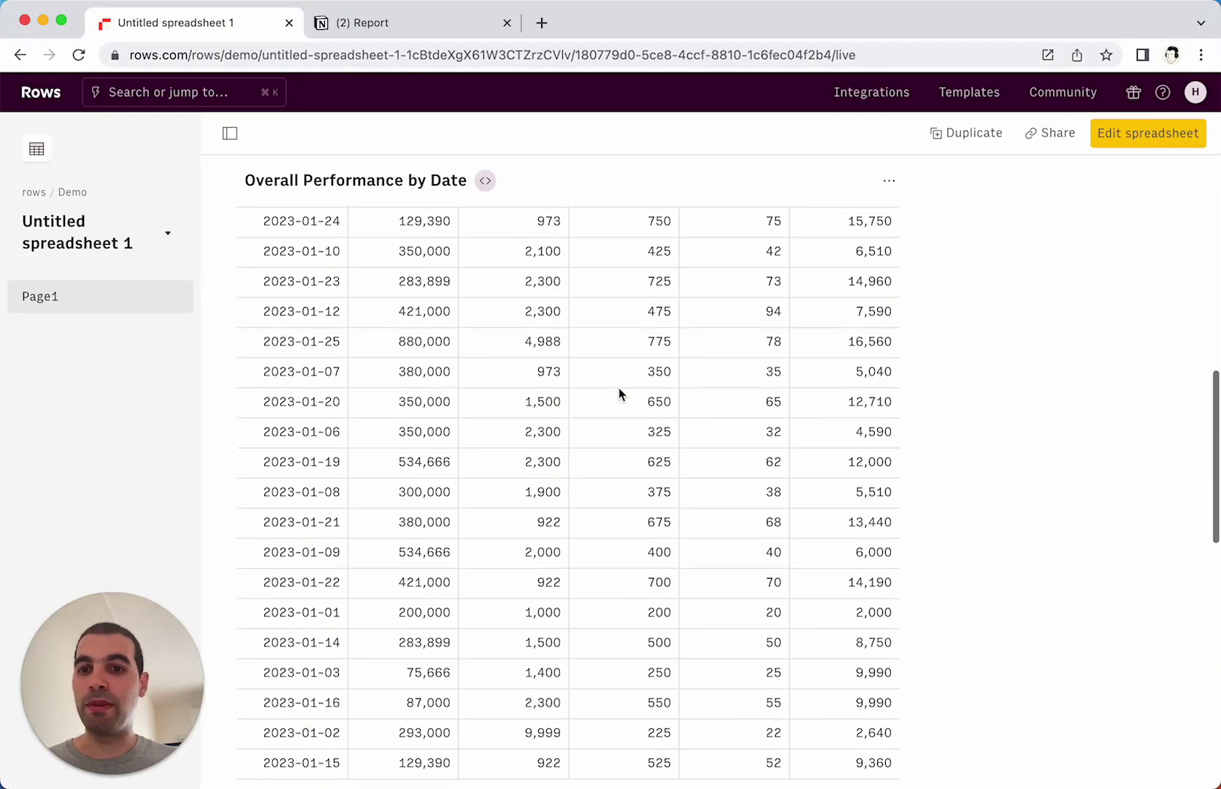
{"action": "scroll", "coordinate": [619, 392], "scroll_direction": "up", "scroll_amount": 20}
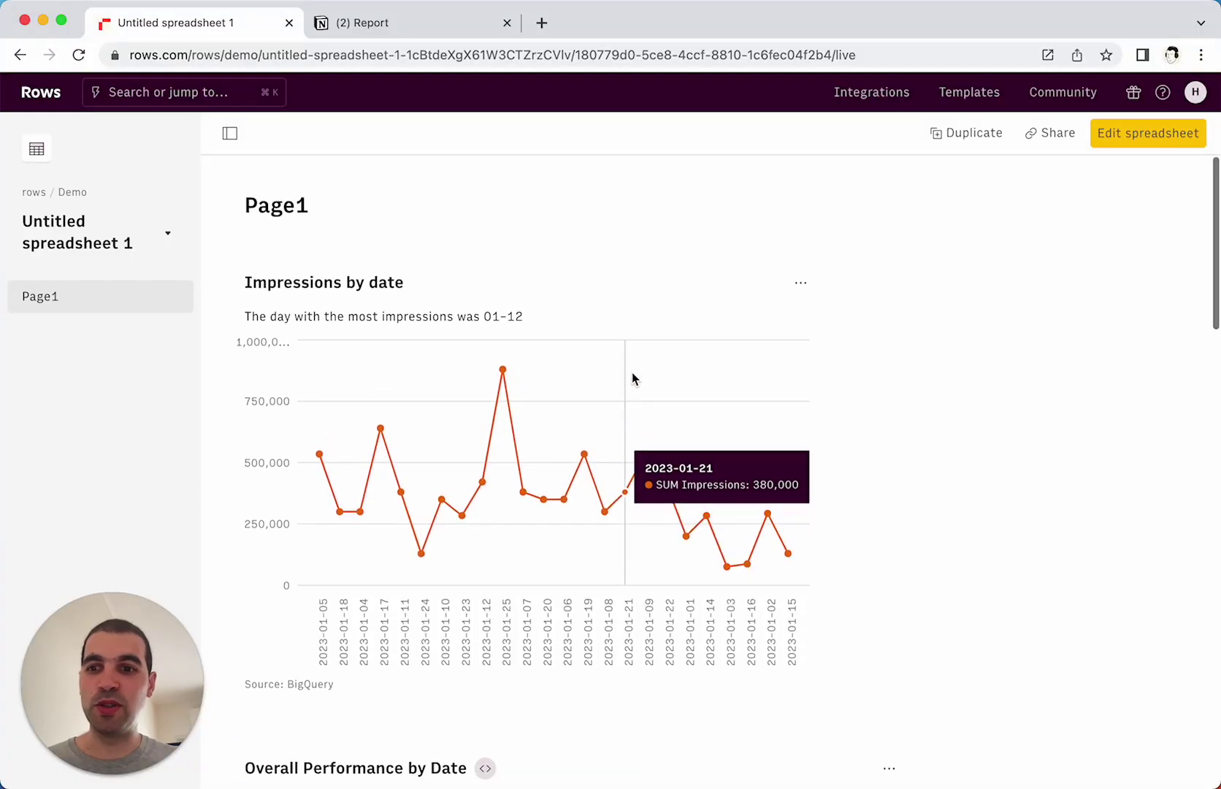
In editing mode, copy the Embed URL from the Impressions by date chart's menu
{"action": "left_click", "coordinate": [1139, 134]}
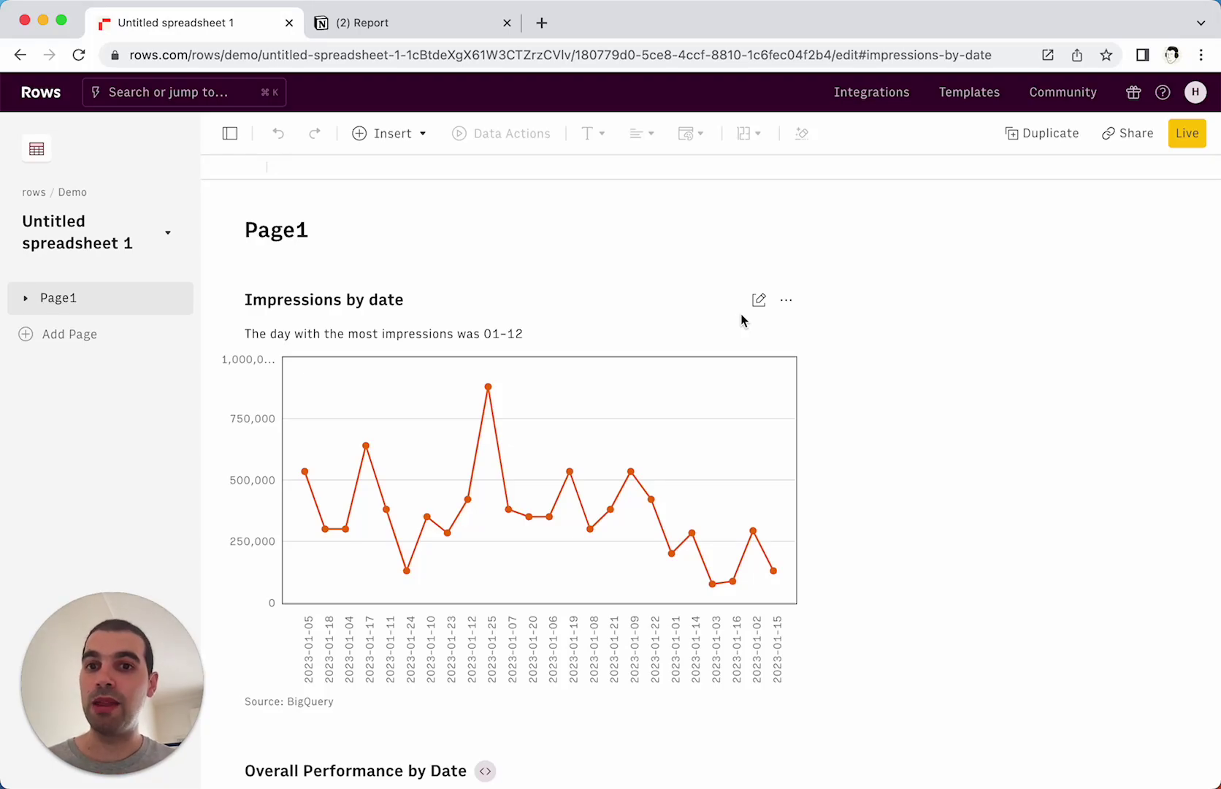
{"action": "left_click", "coordinate": [785, 303]}
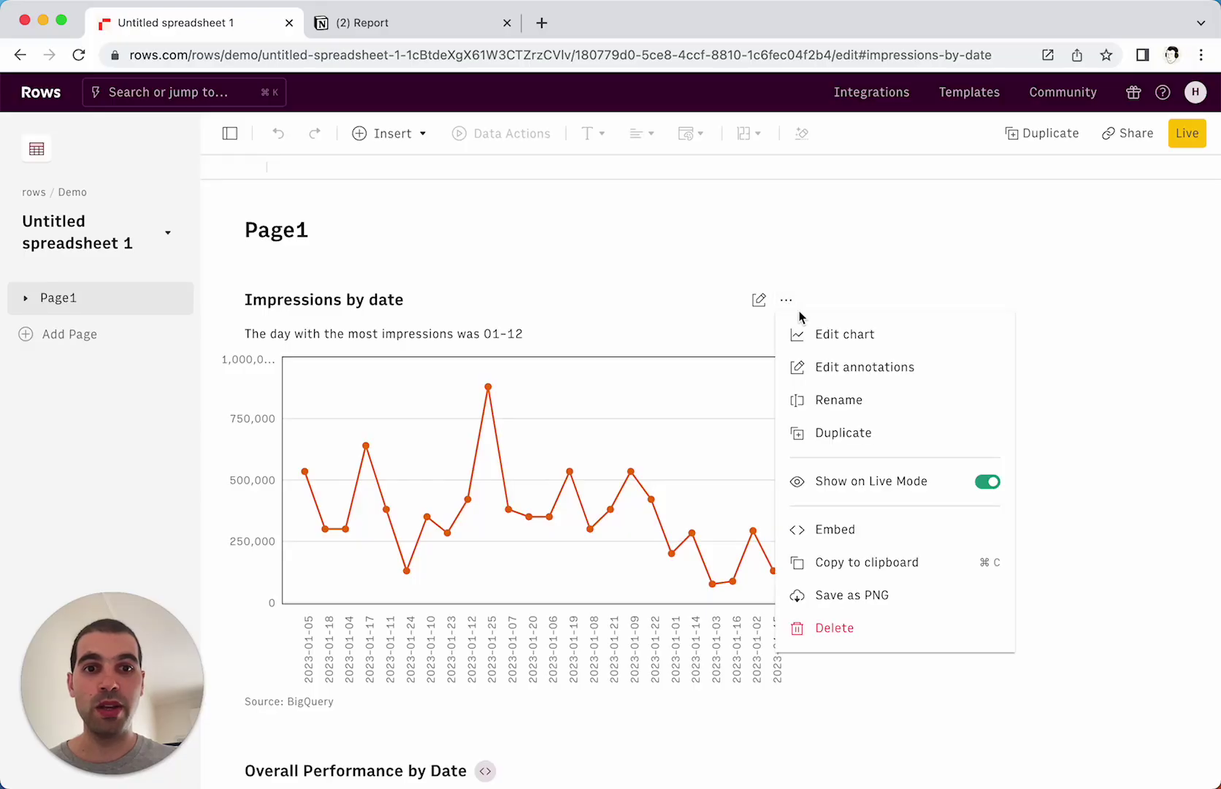
{"action": "left_click", "coordinate": [850, 531]}
{"action": "left_click", "coordinate": [673, 549]}
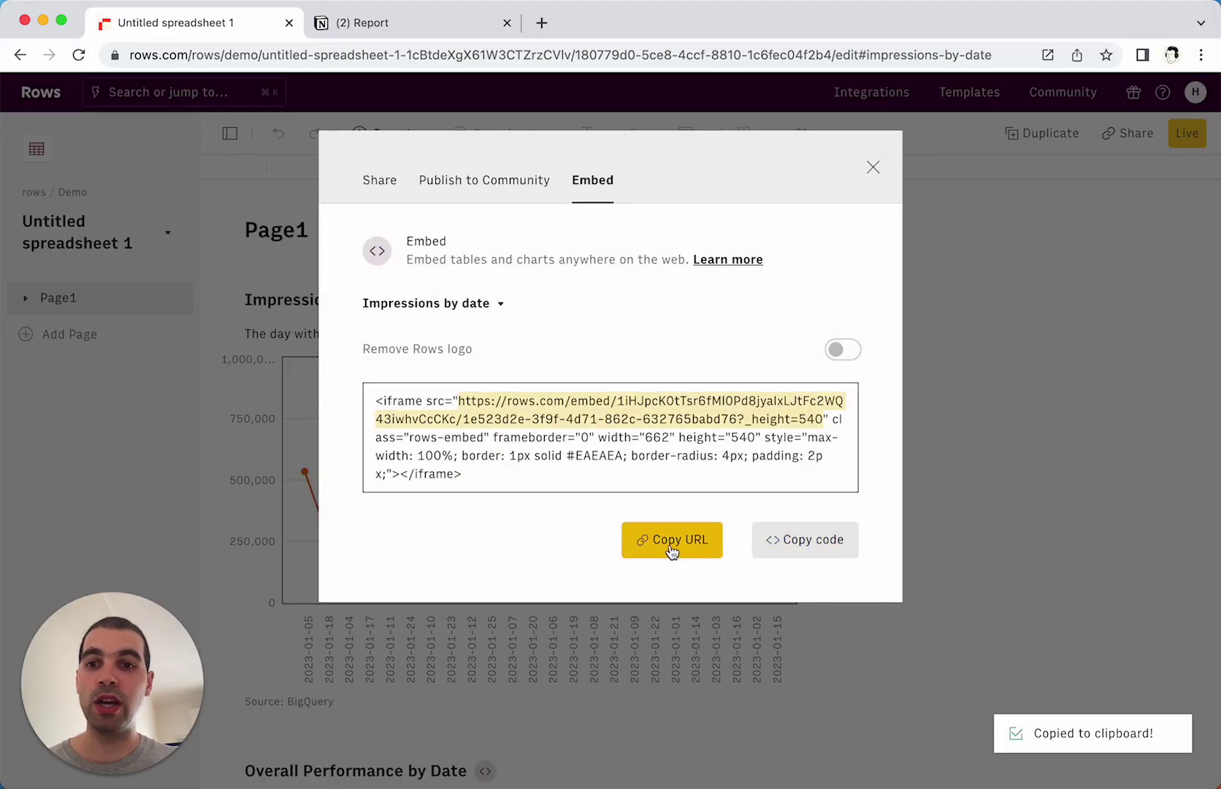
Paste the chart's embed link into the empty Notion Report page as an embed and narrow it to fit
{"action": "left_click", "coordinate": [403, 25]}
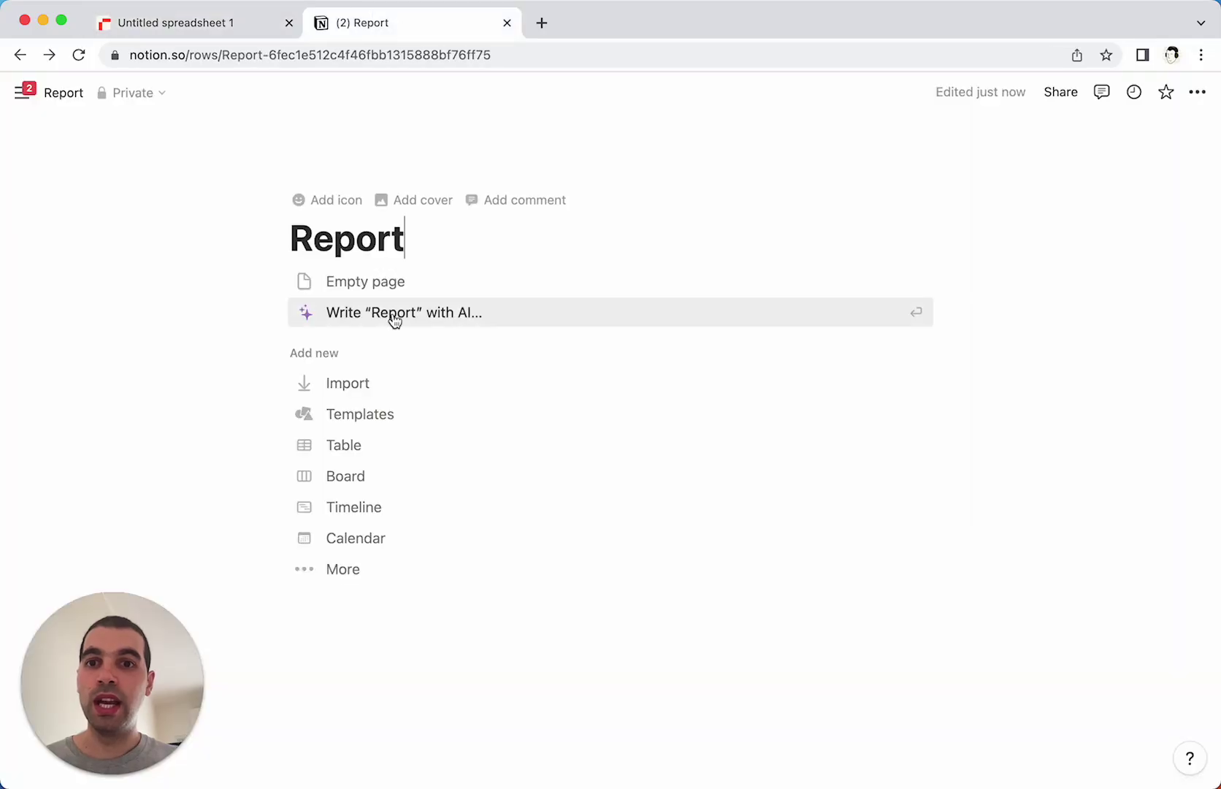
{"action": "left_click", "coordinate": [379, 282]}
{"action": "key", "text": "super+v"}
{"action": "left_click", "coordinate": [629, 381]}
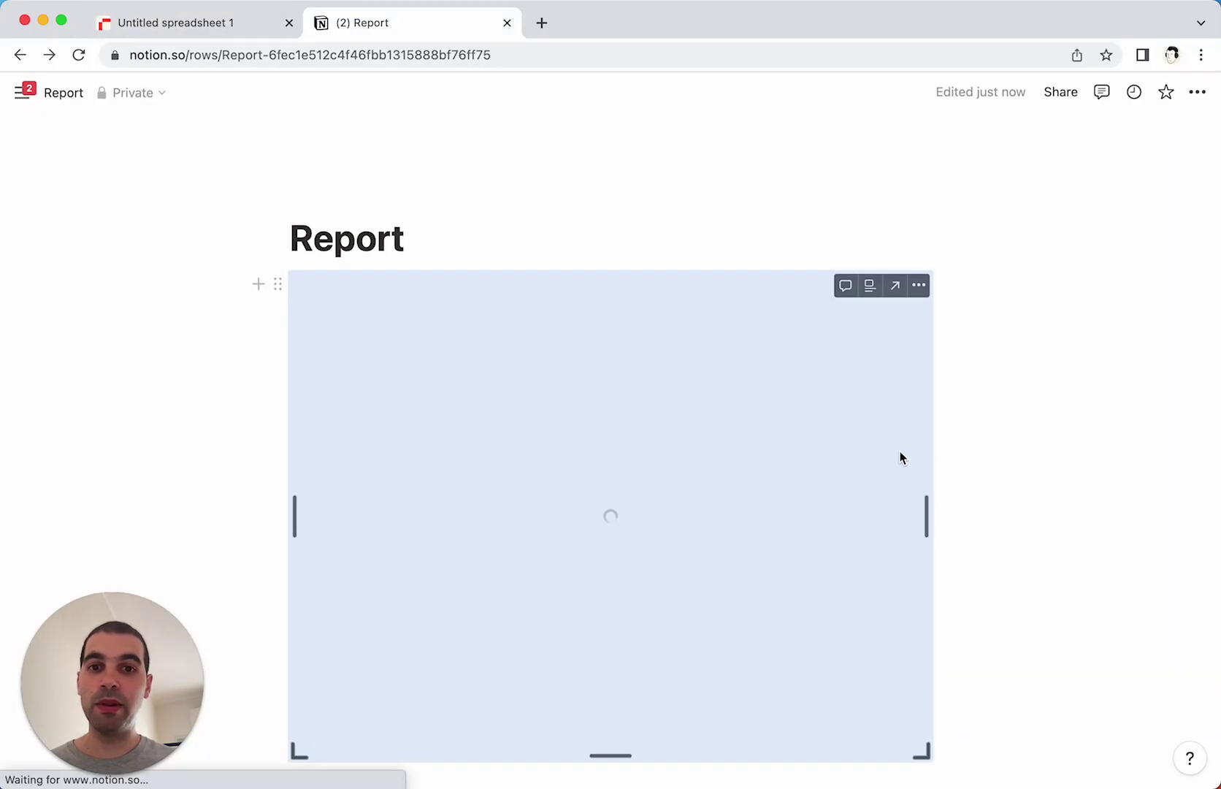
{"action": "scroll", "coordinate": [1091, 503], "scroll_direction": "down", "scroll_amount": 1}
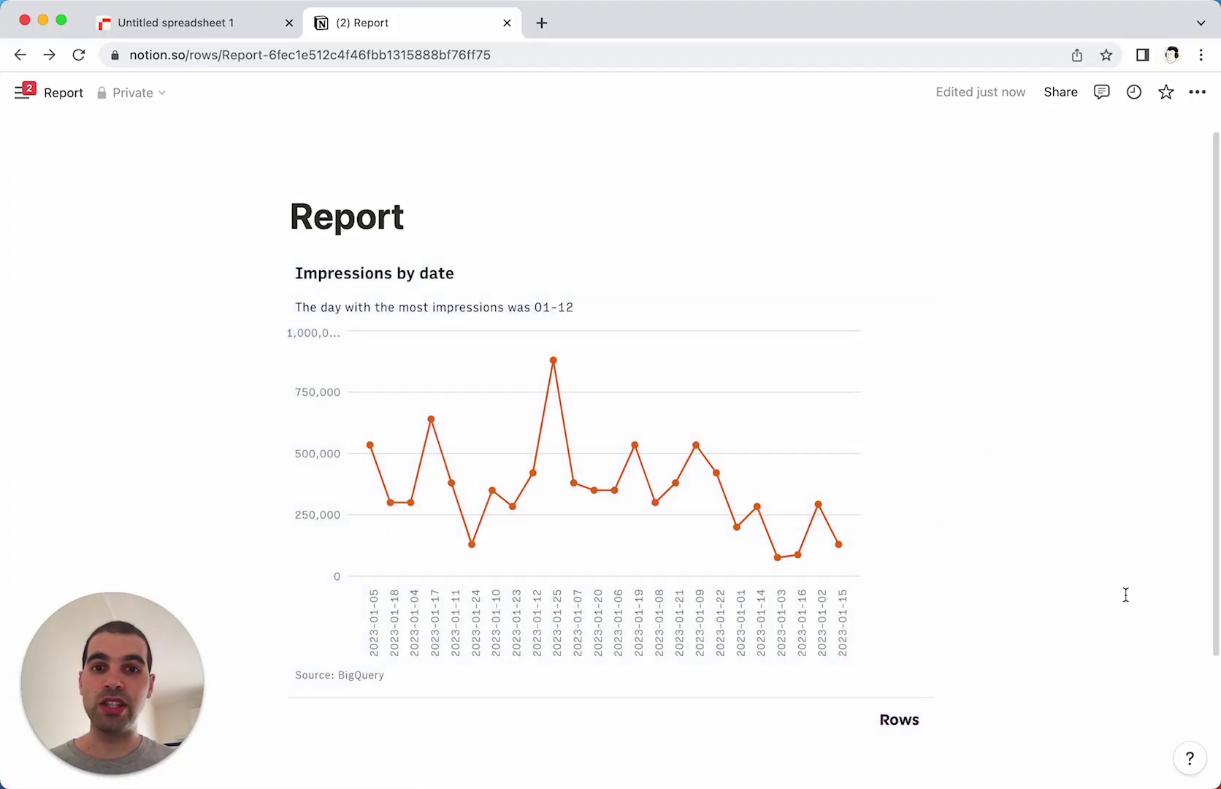
{"action": "mouse_move", "coordinate": [925, 493]}
{"action": "left_mouse_down"}
{"action": "mouse_move", "coordinate": [706, 491]}
{"action": "mouse_move", "coordinate": [924, 489]}
{"action": "left_mouse_up"}
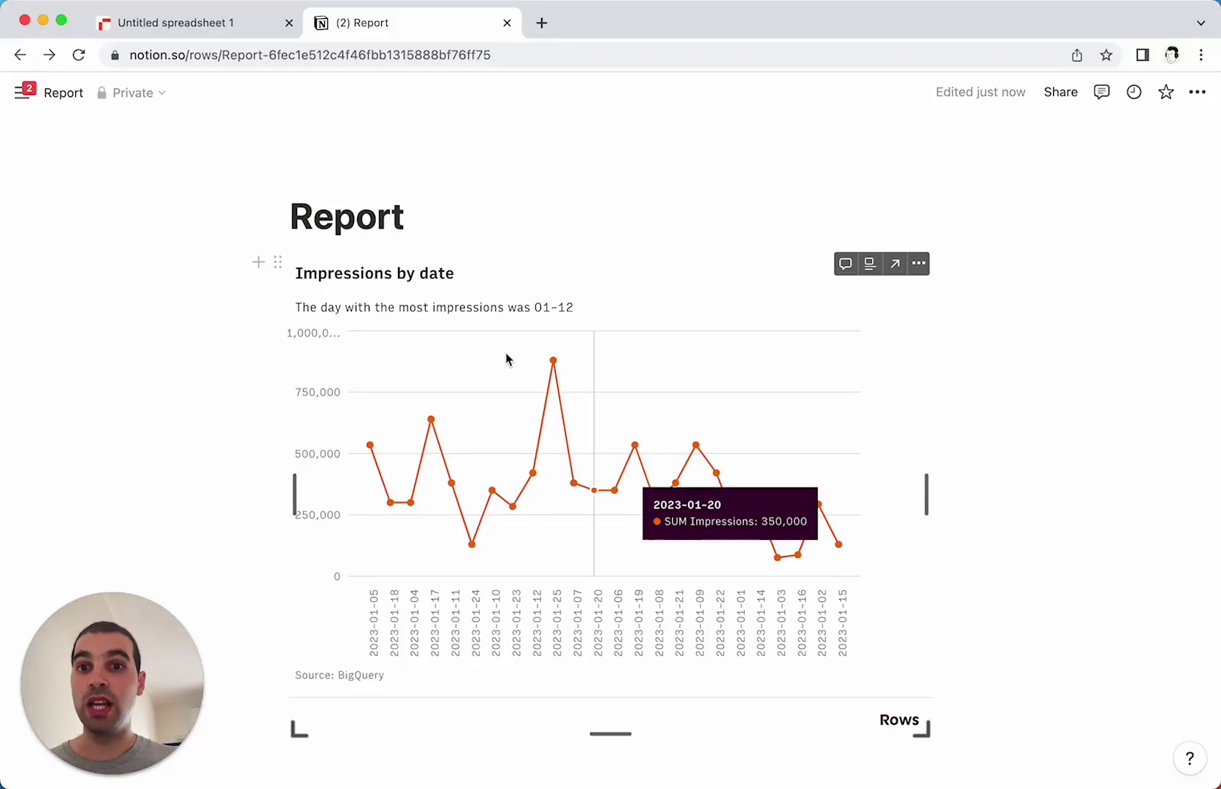
Close the embed code window and change the 2023-01-11 impressions in B6 to 999999
{"action": "left_click", "coordinate": [187, 27]}
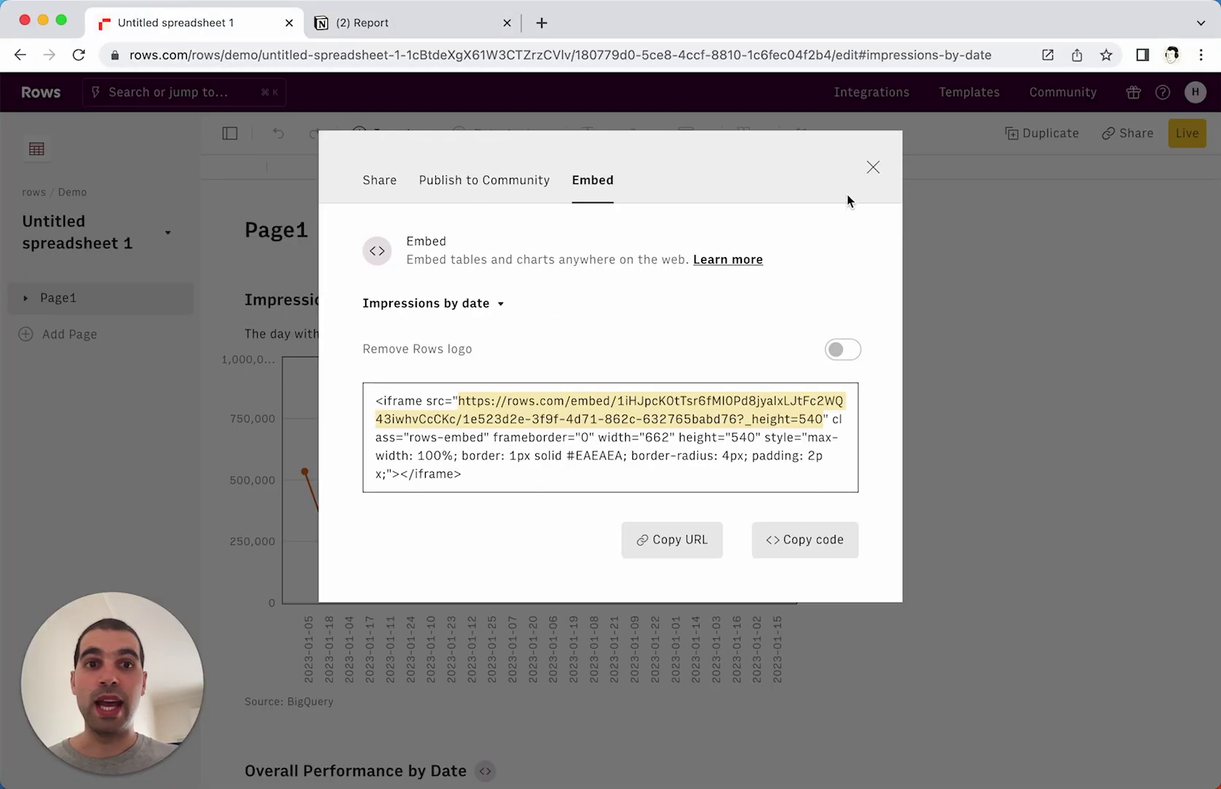
{"action": "left_click", "coordinate": [873, 166]}
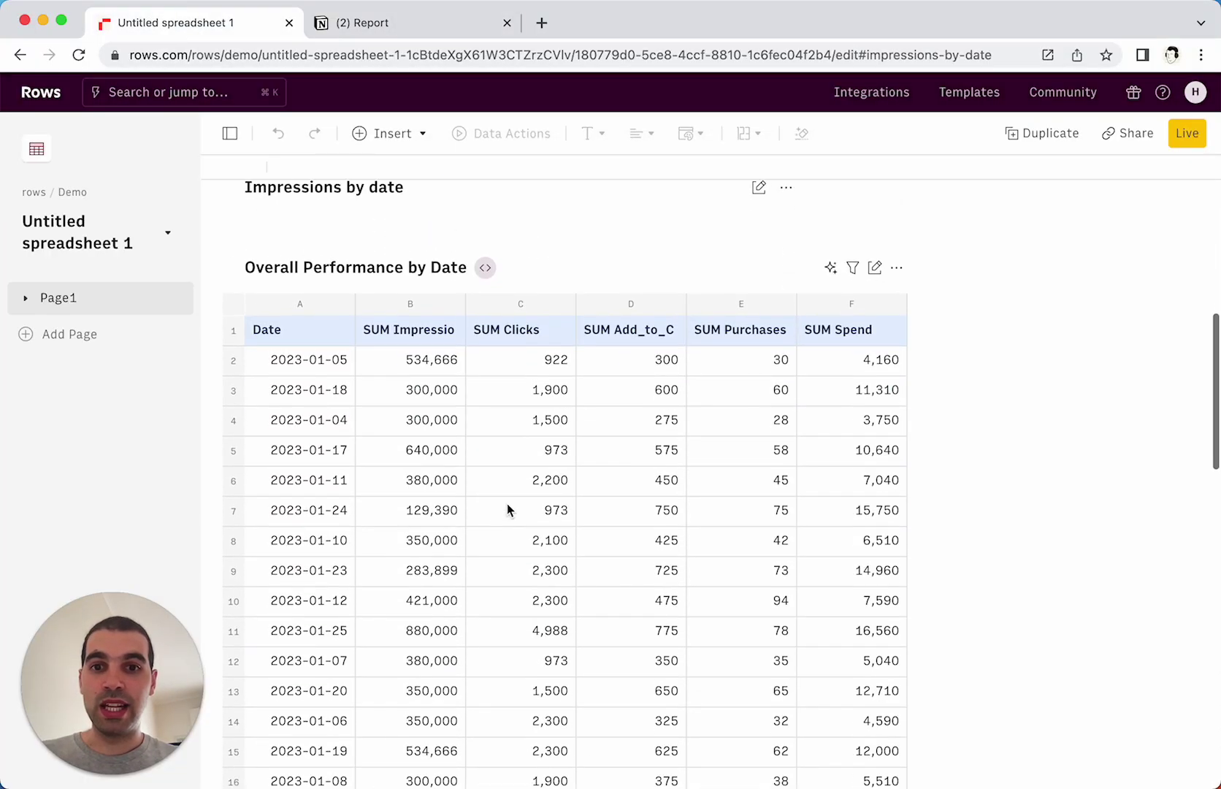
{"action": "left_click", "coordinate": [436, 480]}
{"action": "type", "text": "999"}
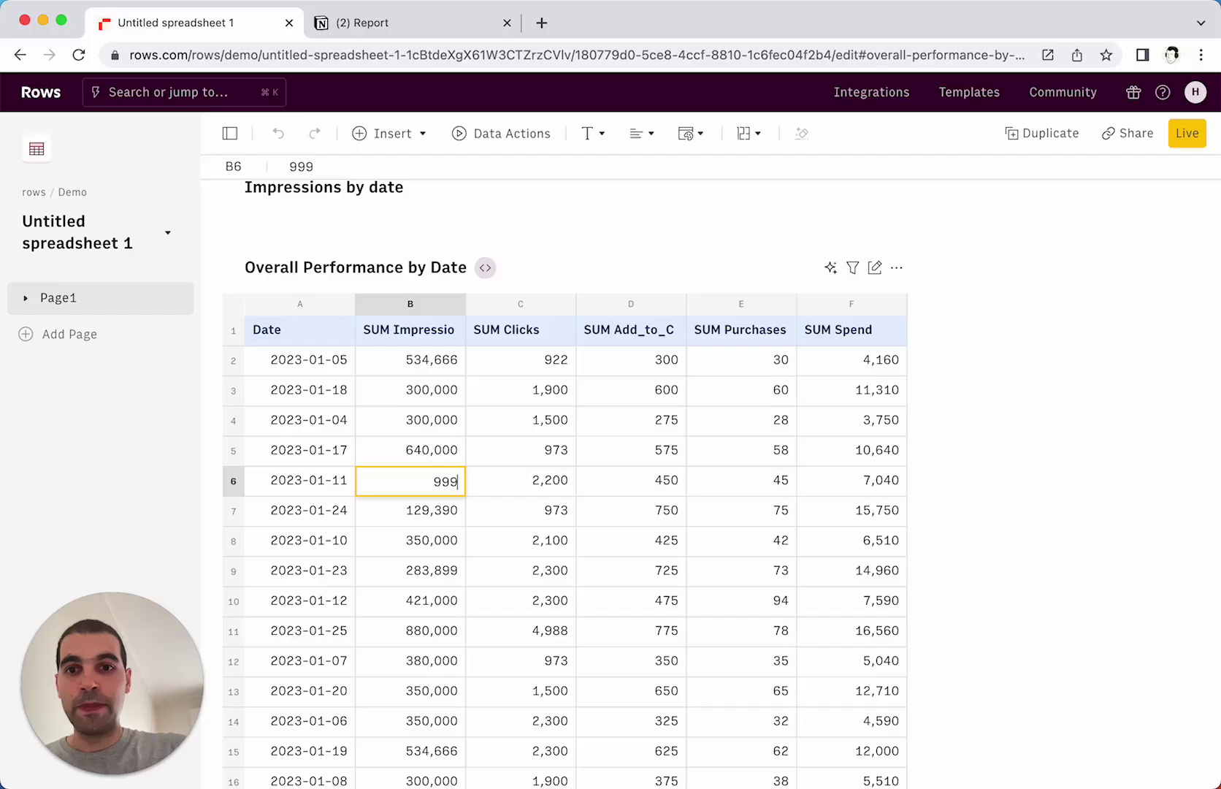
{"action": "type", "text": "999"}
{"action": "key", "text": "Return"}
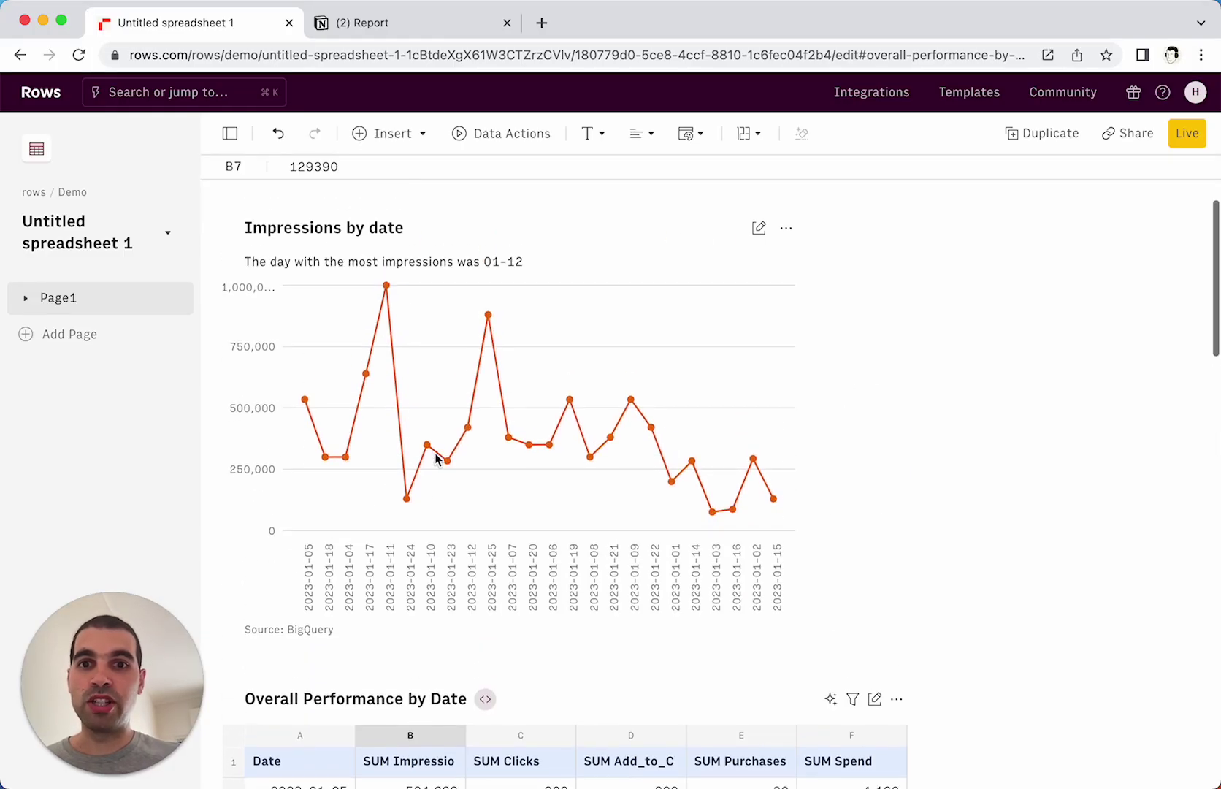
Confirm the Notion-embedded chart shows the 999,999 spike, then return to the Rows spreadsheet
{"action": "scroll", "coordinate": [363, 380], "scroll_direction": "up", "scroll_amount": 2}
{"action": "left_click", "coordinate": [390, 22]}
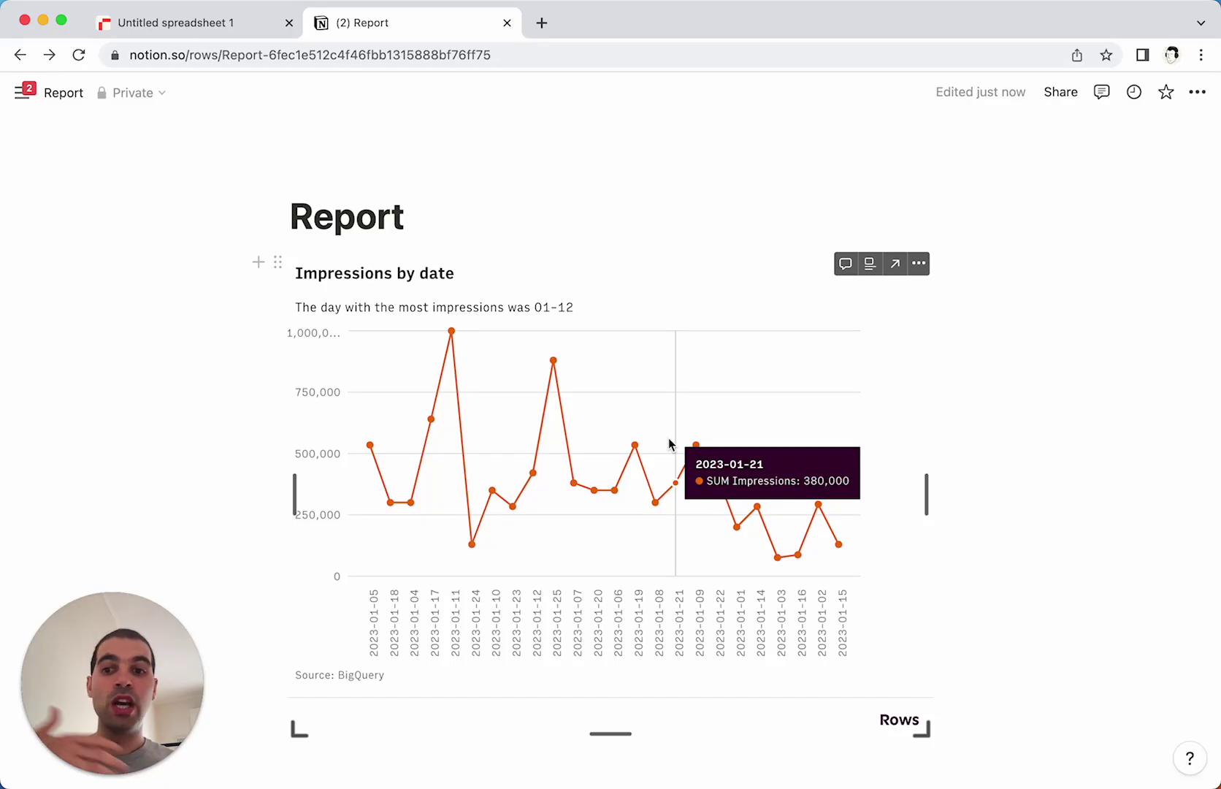
{"action": "left_click", "coordinate": [211, 24]}
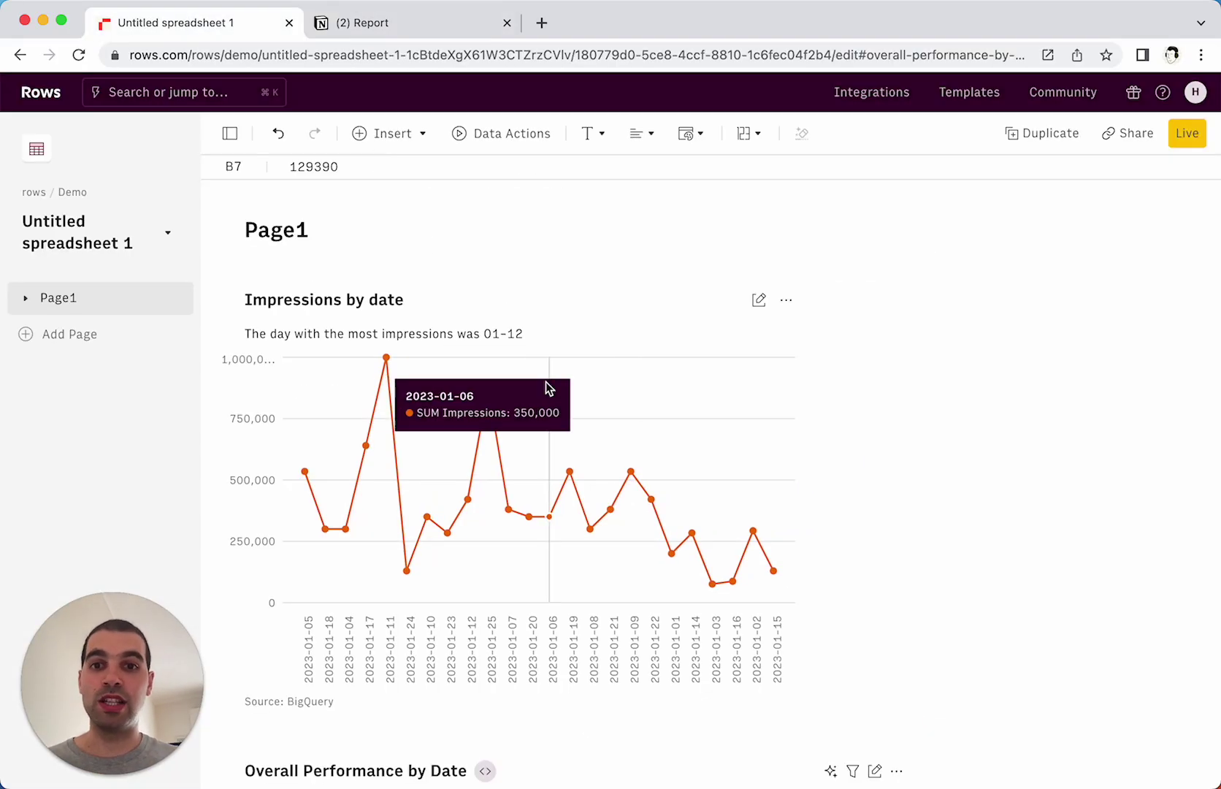
{"action": "scroll", "coordinate": [548, 387], "scroll_direction": "down", "scroll_amount": 10}
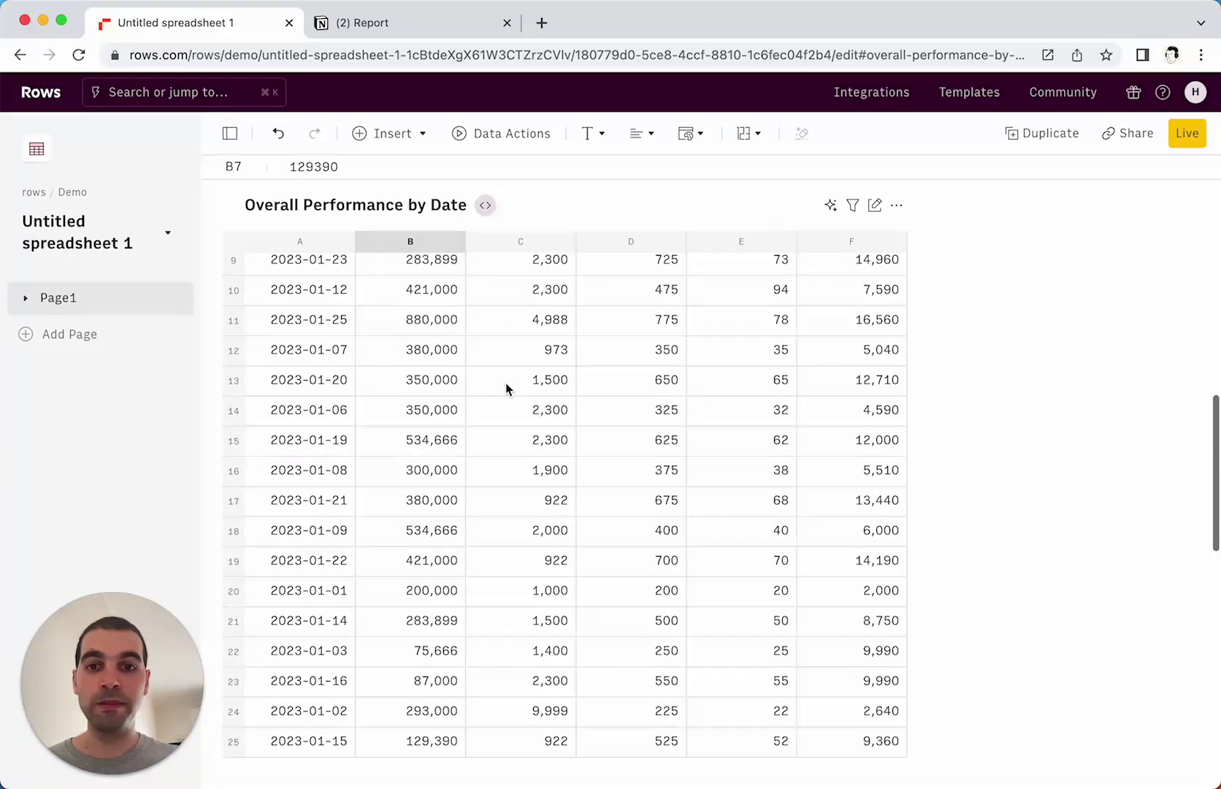
{"action": "scroll", "coordinate": [507, 389], "scroll_direction": "down", "scroll_amount": 5}
{"action": "scroll", "coordinate": [506, 390], "scroll_direction": "up", "scroll_amount": 20}
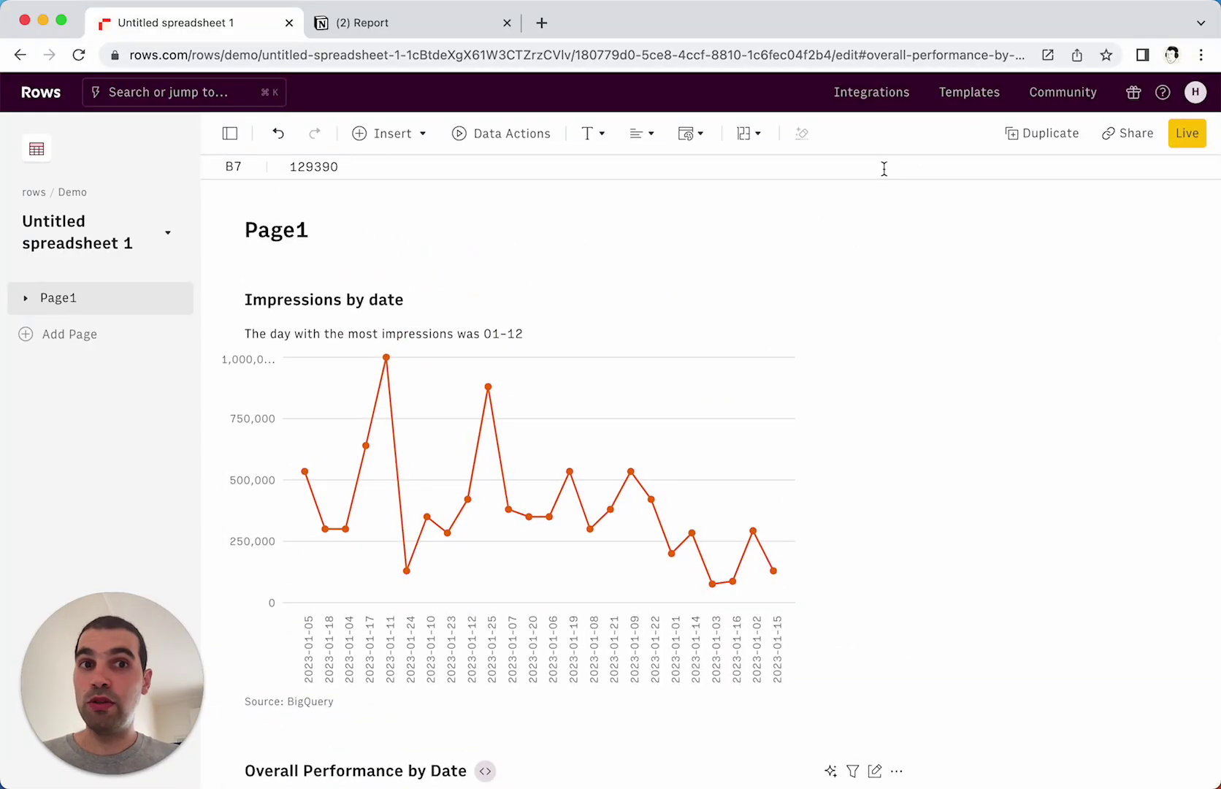
Browse Templates > Community to view shared spreadsheets like Not Boring startups portfolio
{"action": "left_click", "coordinate": [980, 102]}
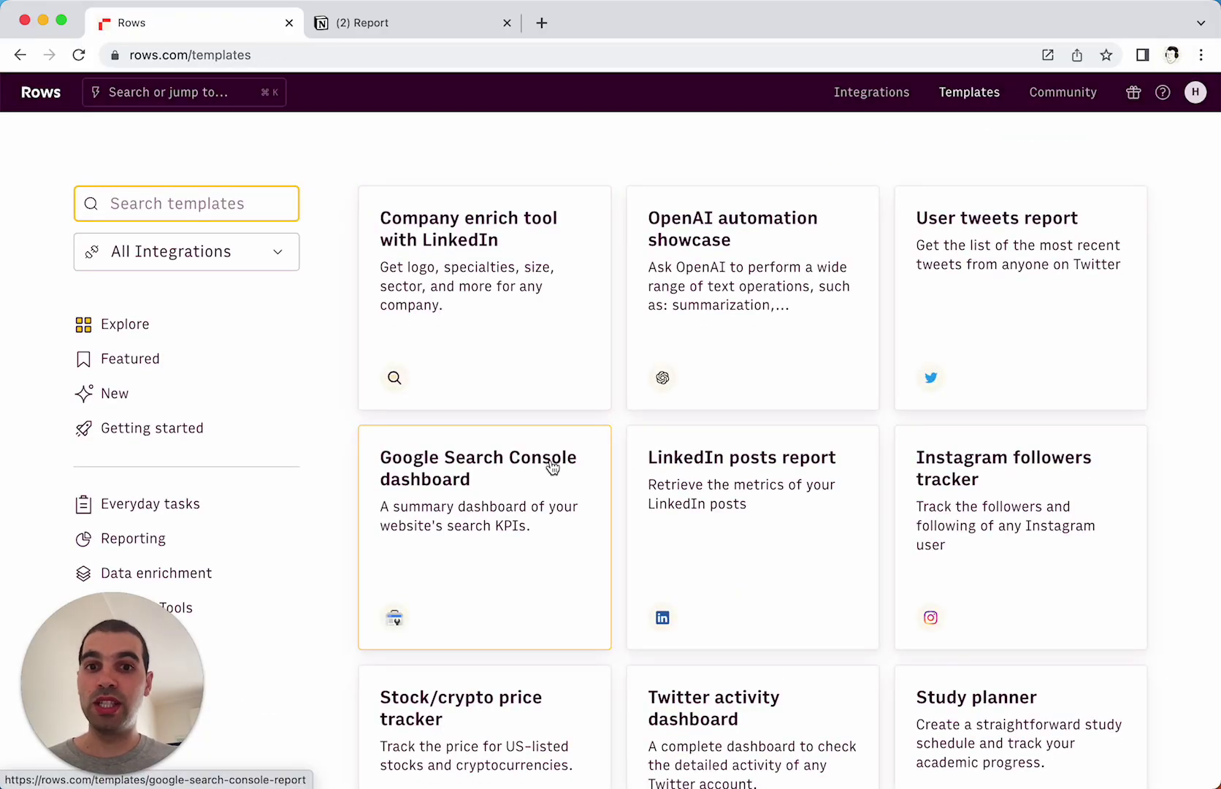
{"action": "left_click", "coordinate": [1055, 92]}
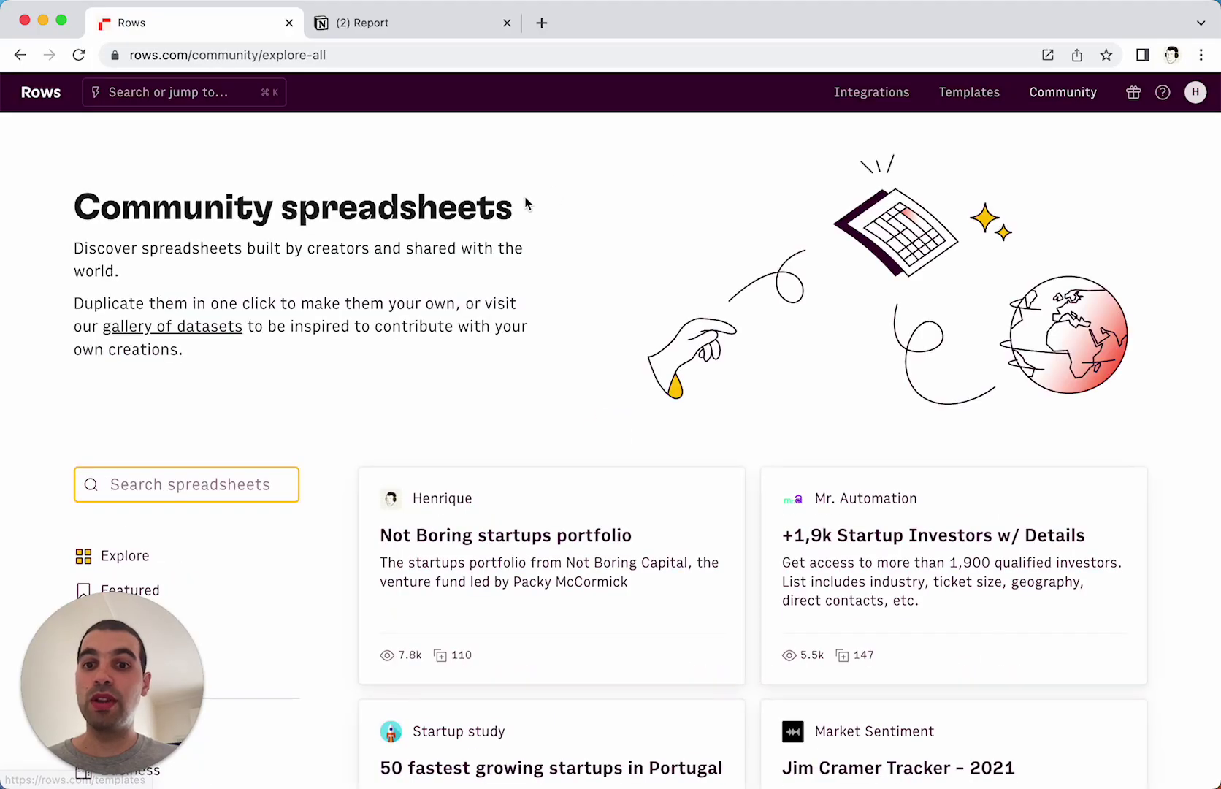
{"action": "scroll", "coordinate": [526, 203], "scroll_direction": "down", "scroll_amount": 3}
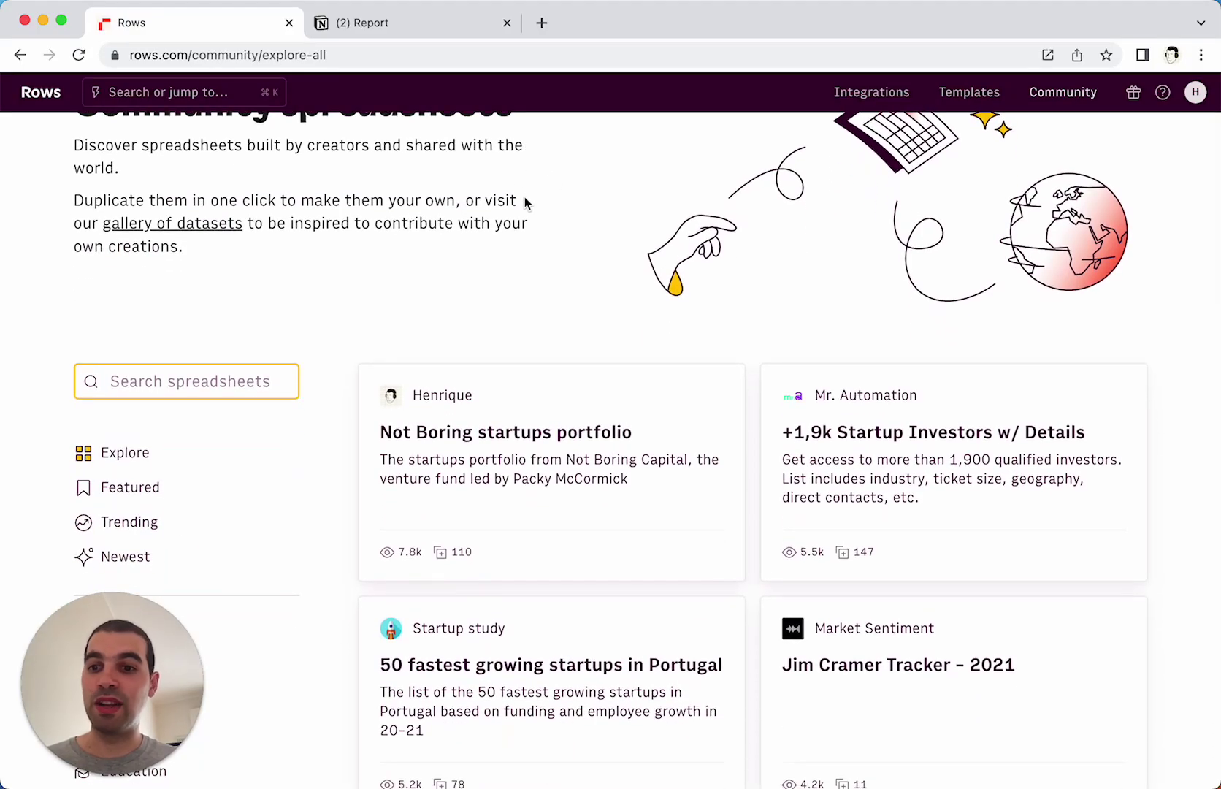
{"action": "scroll", "coordinate": [525, 198], "scroll_direction": "down", "scroll_amount": 10}
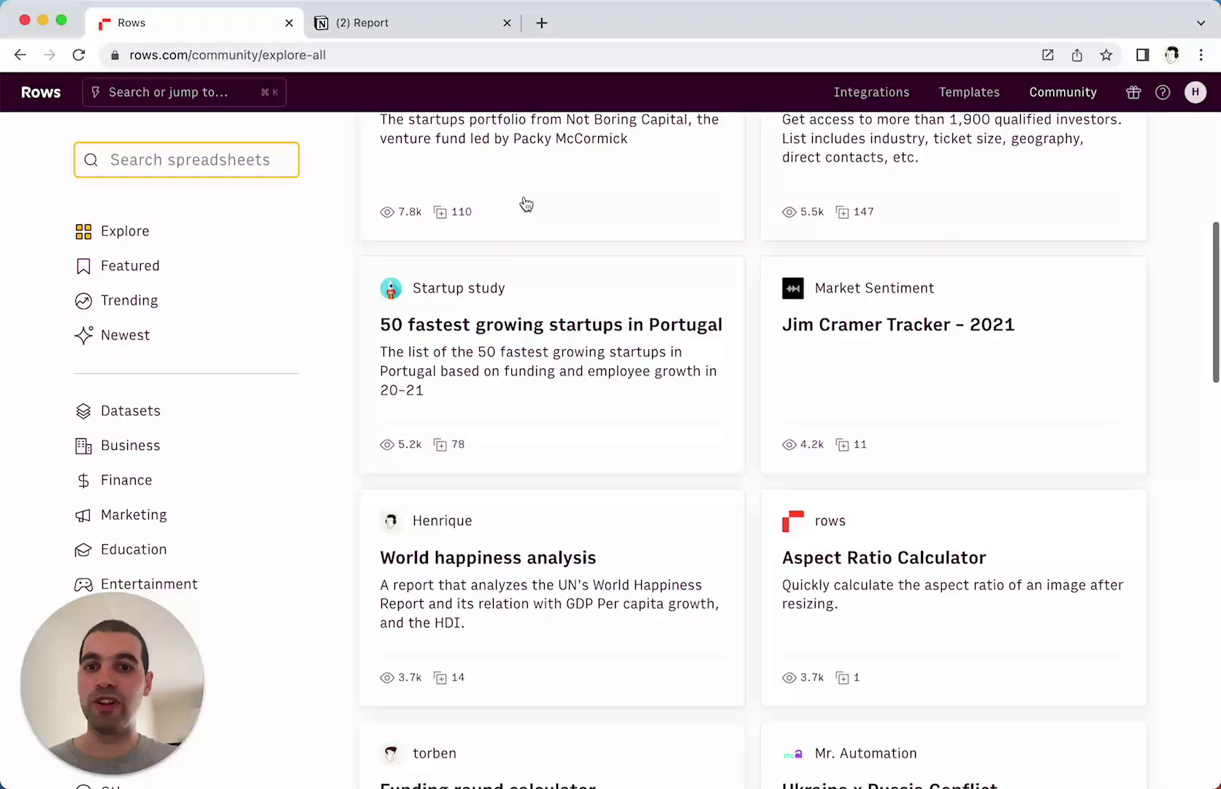
{"action": "scroll", "coordinate": [526, 201], "scroll_direction": "up", "scroll_amount": 12}
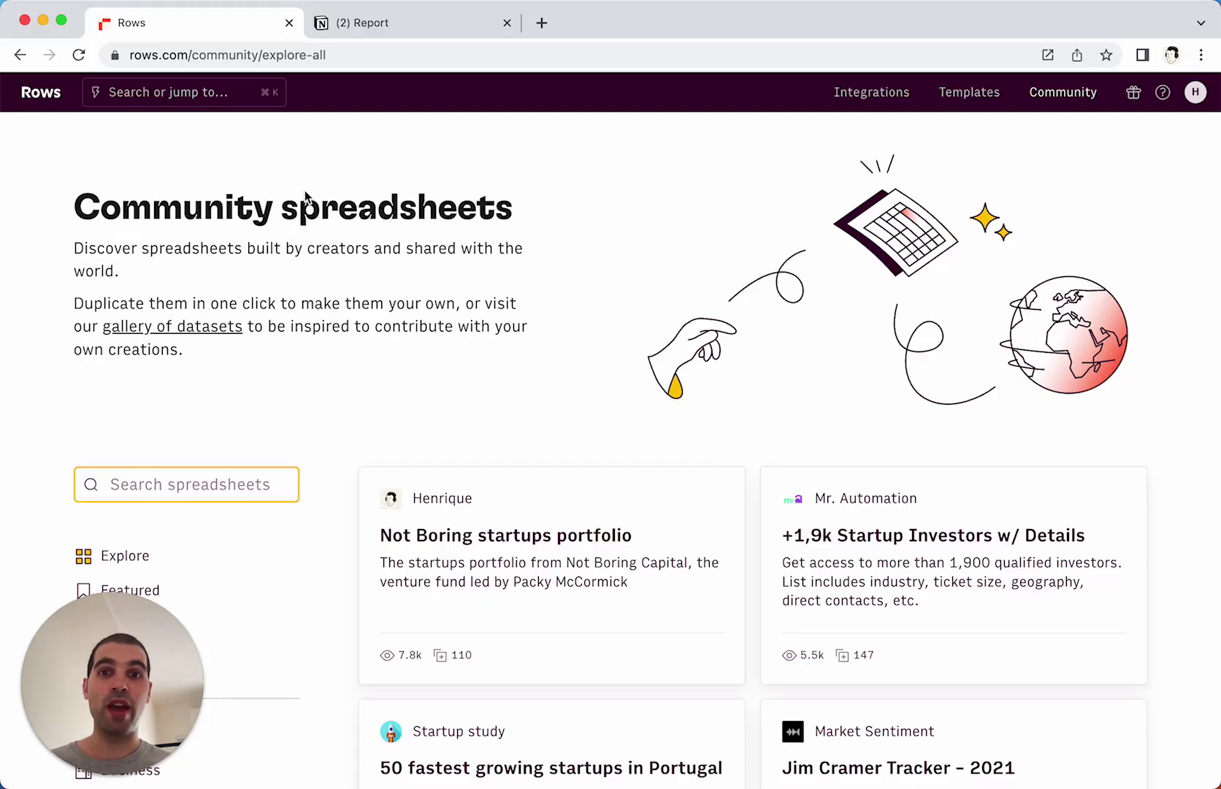
Open the Rows documentation at rows.com/docs from the help (?) menu
{"action": "left_click", "coordinate": [1162, 94]}
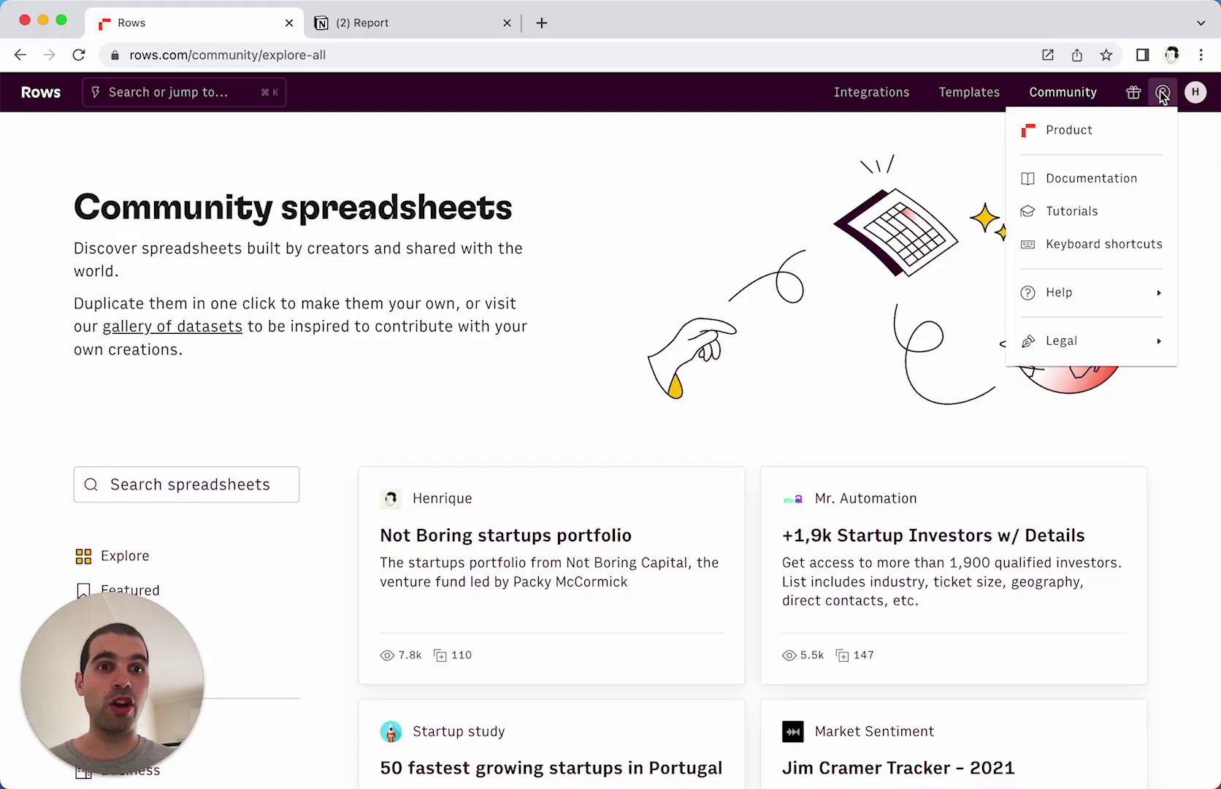
{"action": "left_click", "coordinate": [1070, 182]}
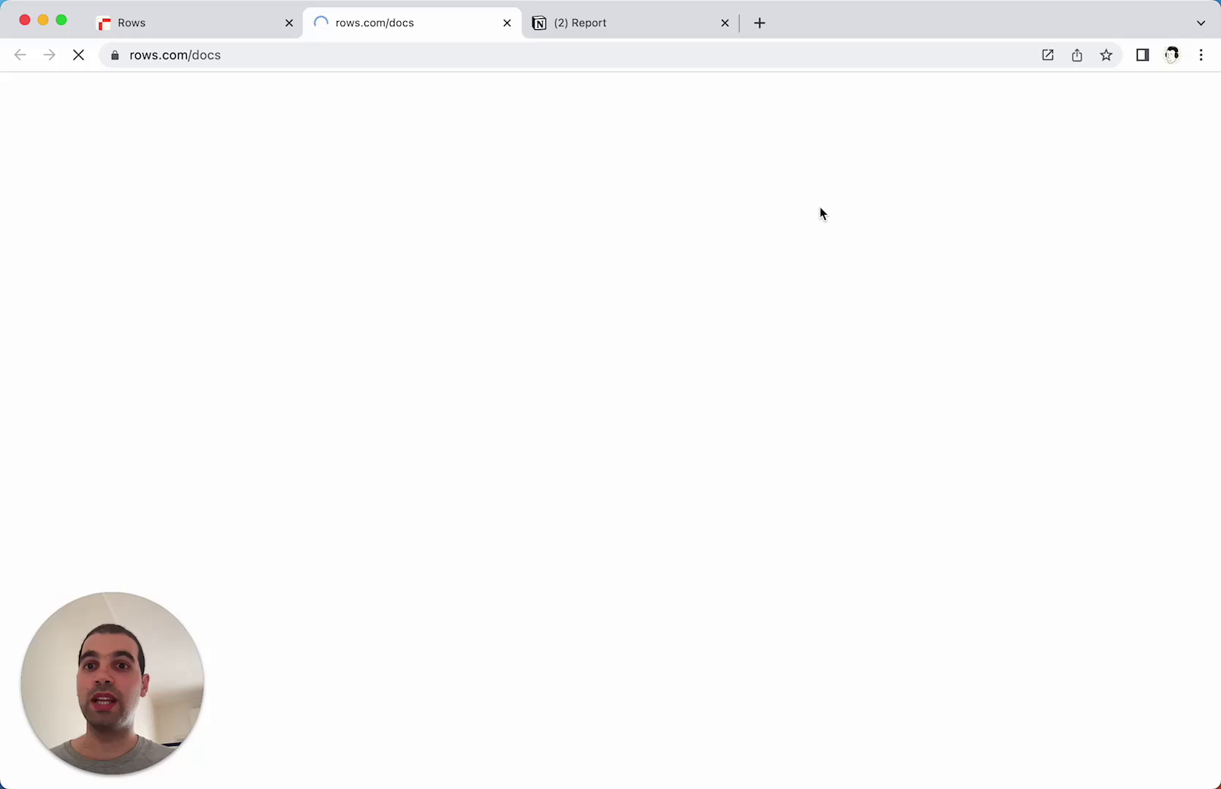